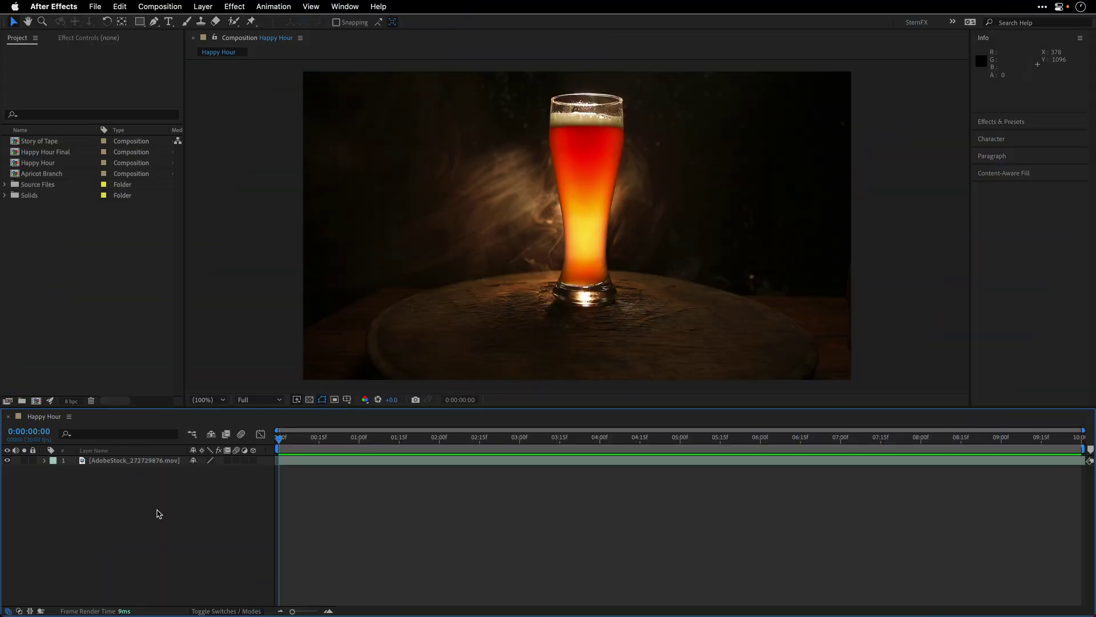
Step: Preview the beer glass footage, then add a text layer reading HAPPY HOUR SOHO left of the glass
key("space")
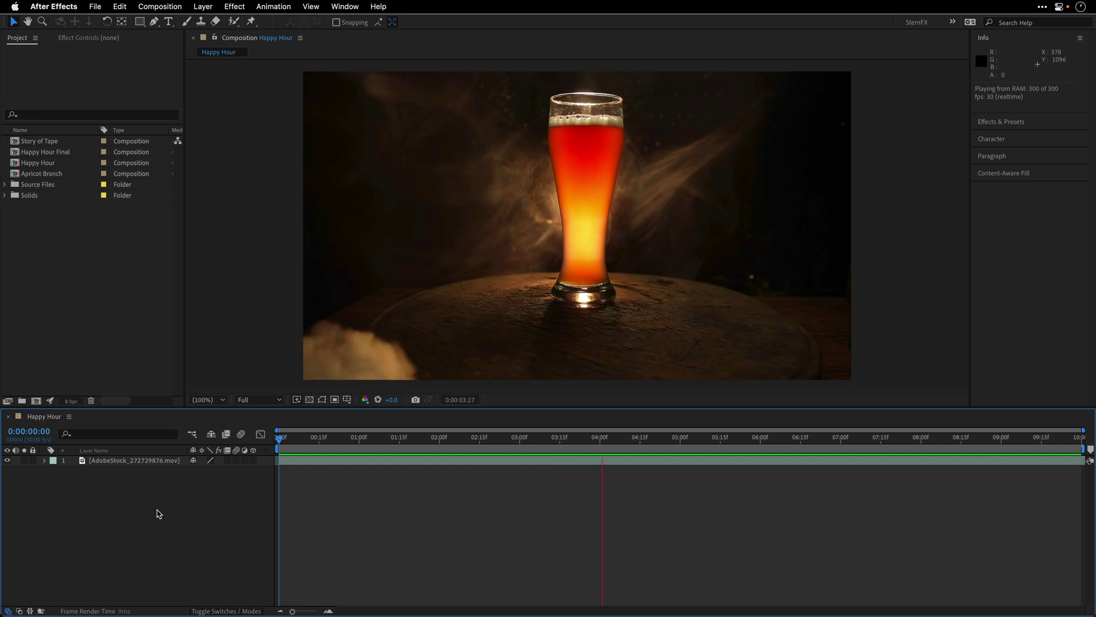
key("space")
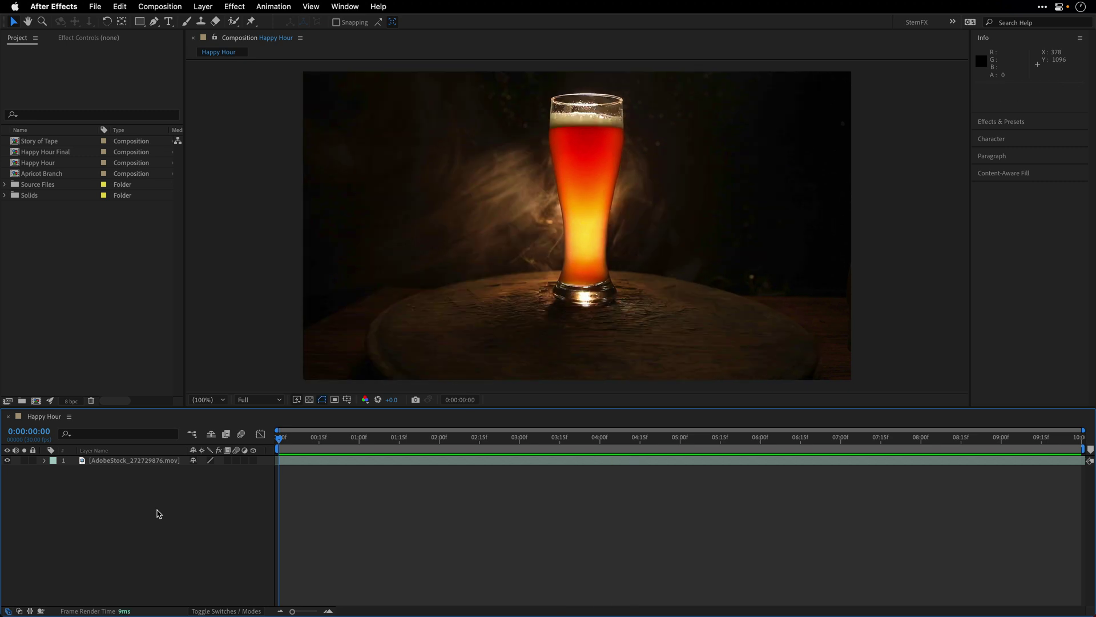
left_click(168, 23)
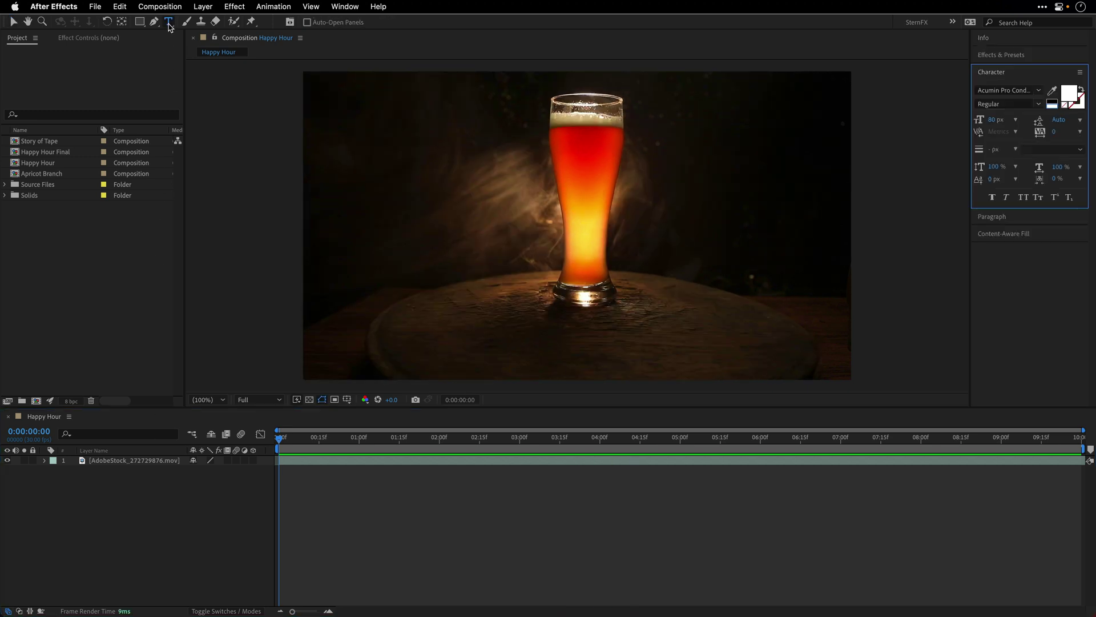
left_click(443, 183)
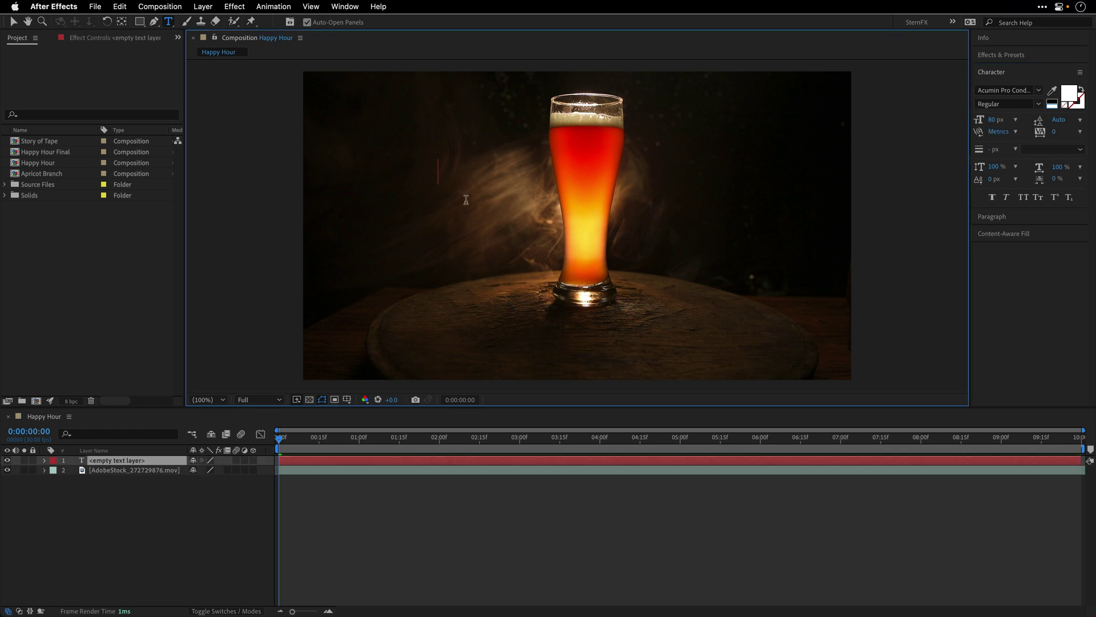
type("HAPPY")
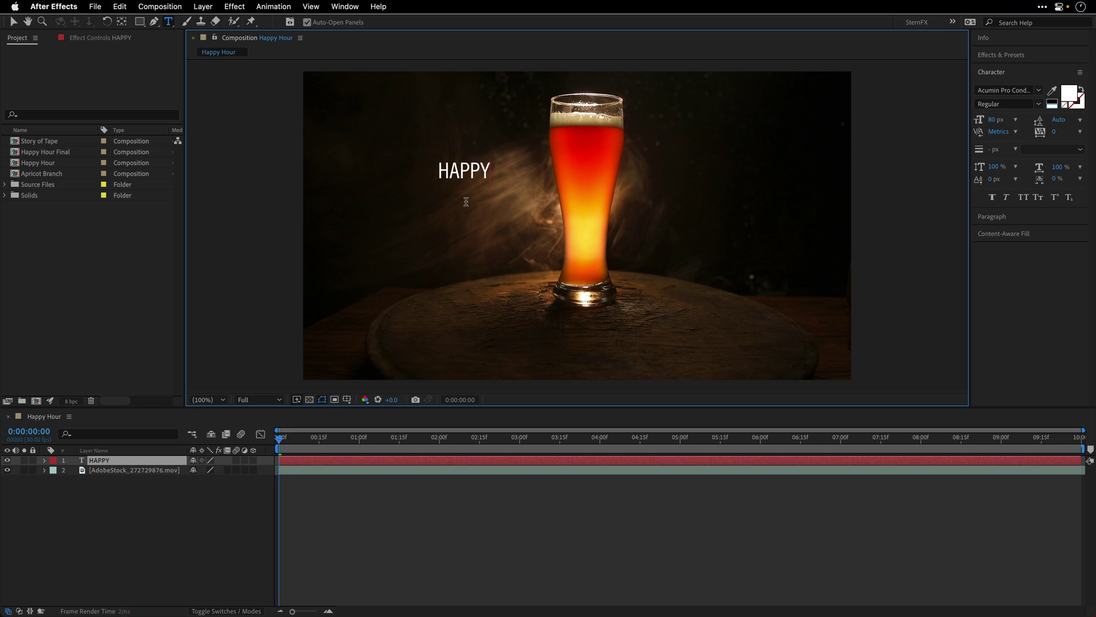
type(" HOUR SOHO •")
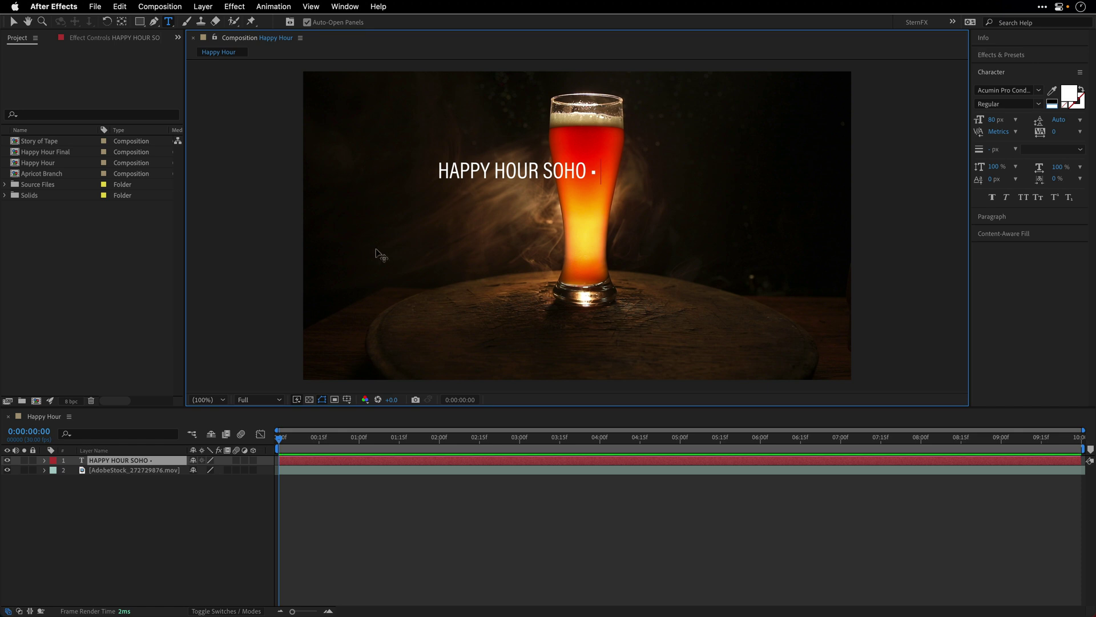
Step: Add a repeat(6) expression to the text layer's Source Text property
left_click(105, 463)
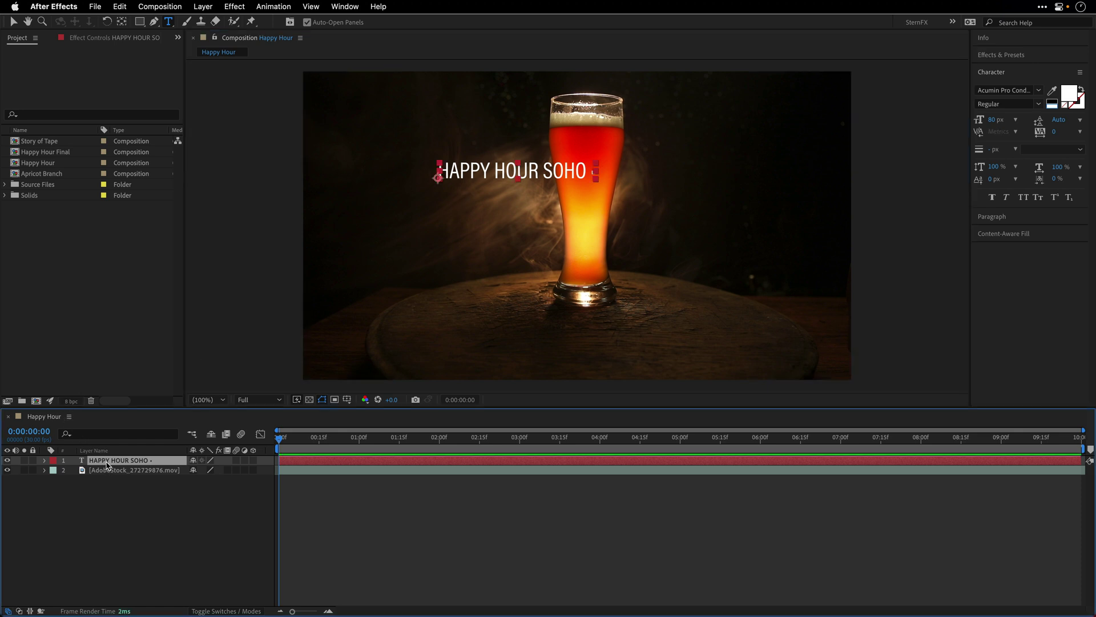
left_click(45, 461)
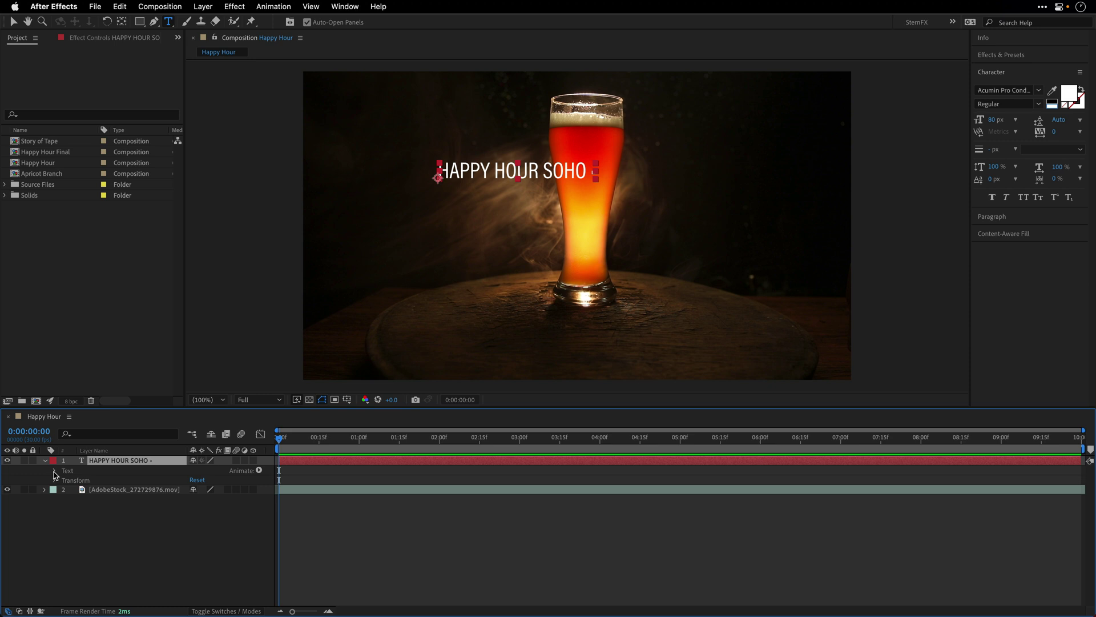
left_click(55, 472)
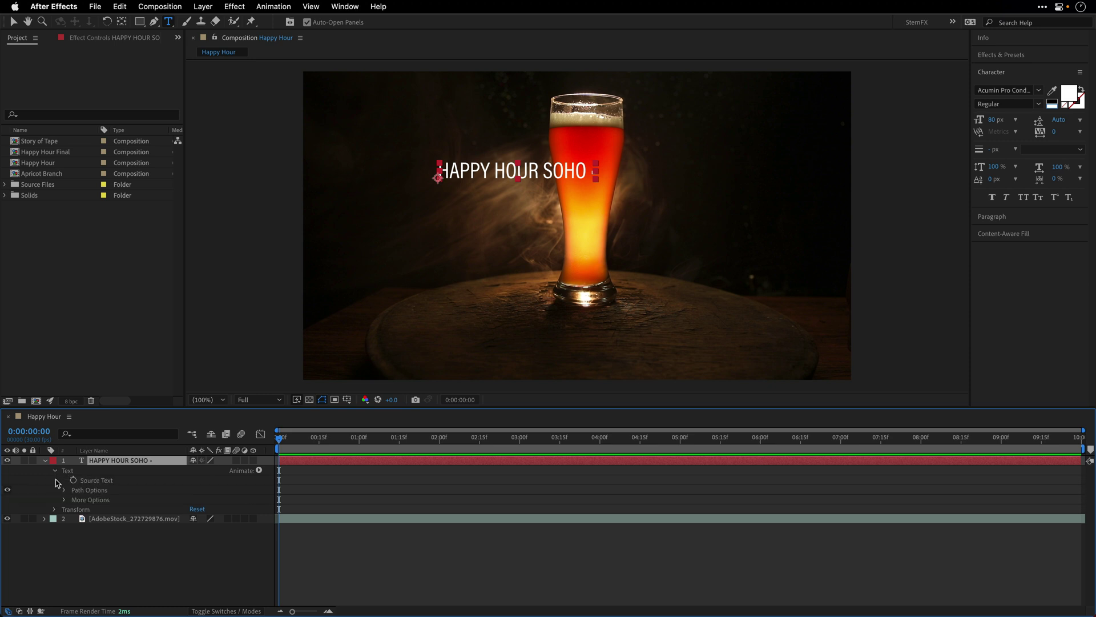
left_click(91, 482)
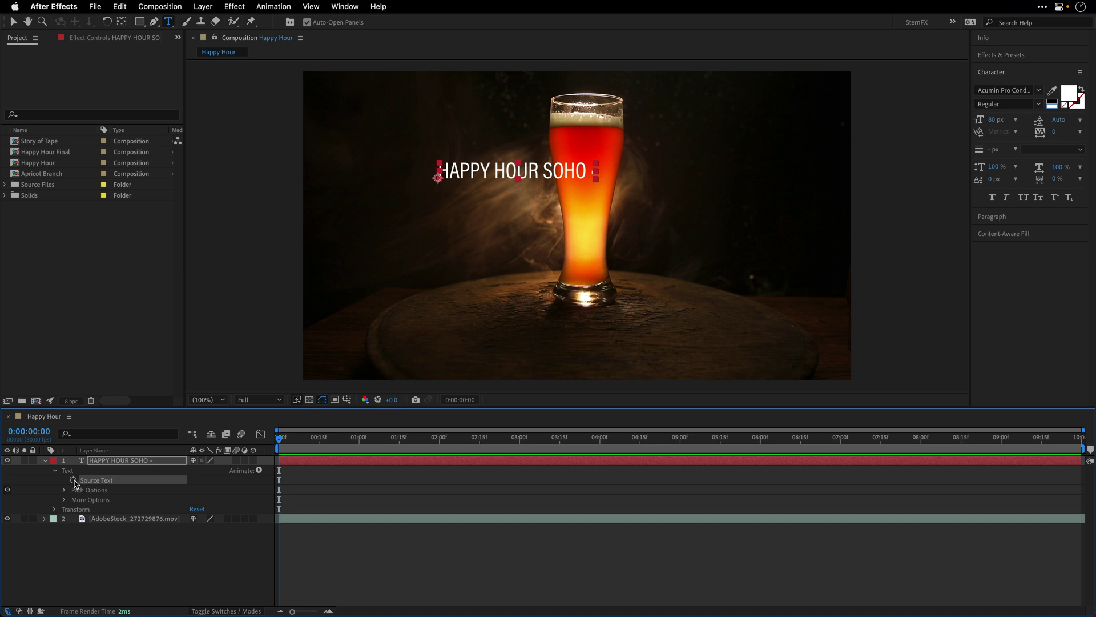
left_click(73, 479, "alt")
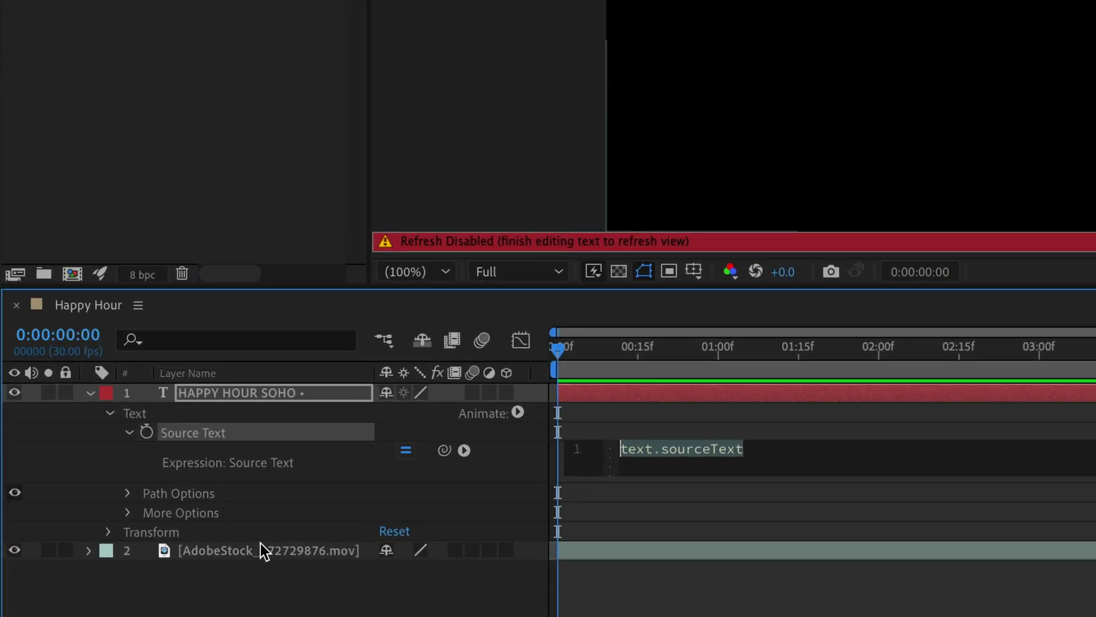
type("re")
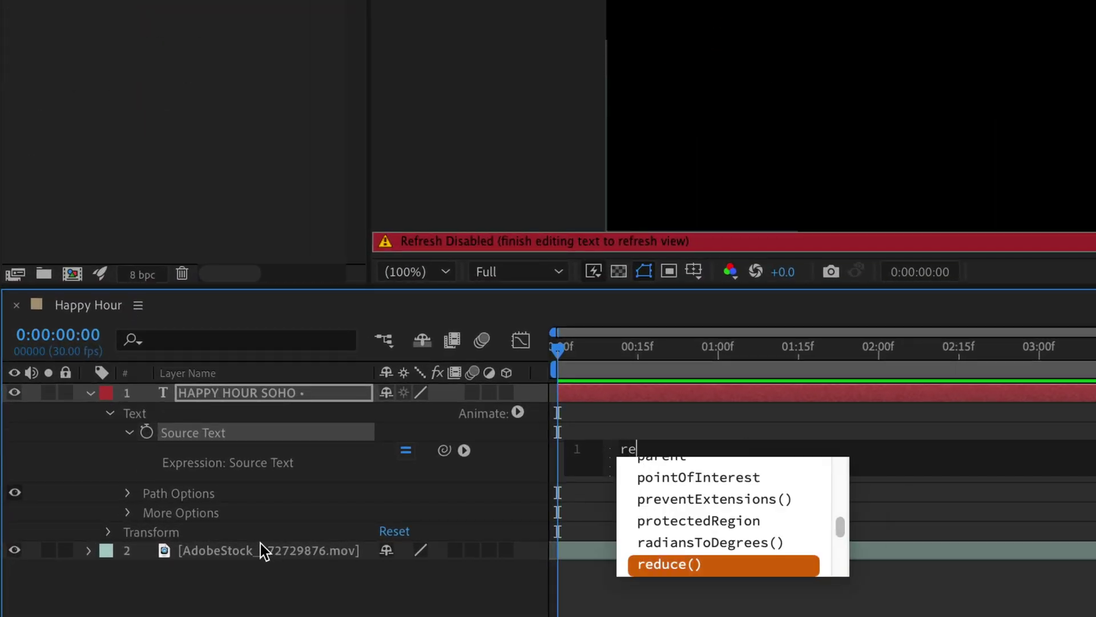
type("p")
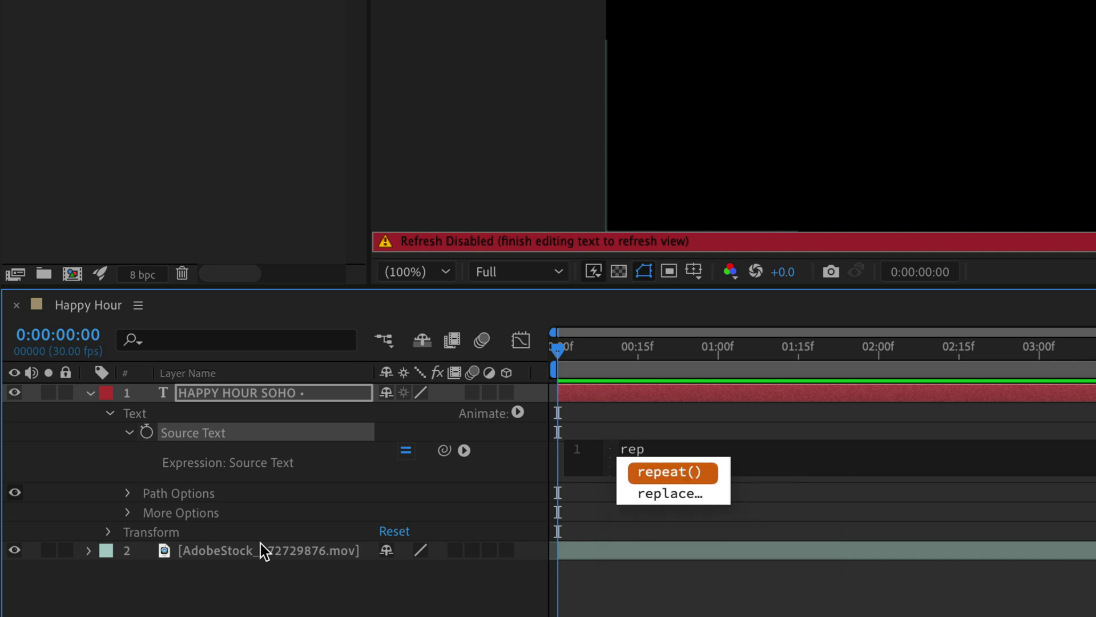
key("Return")
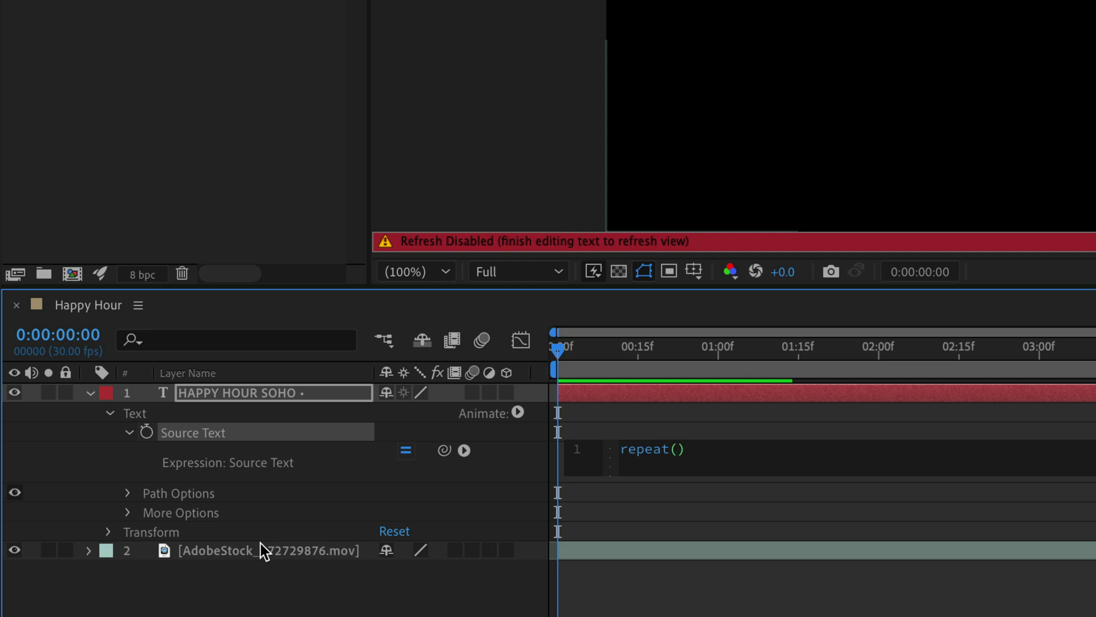
type("6")
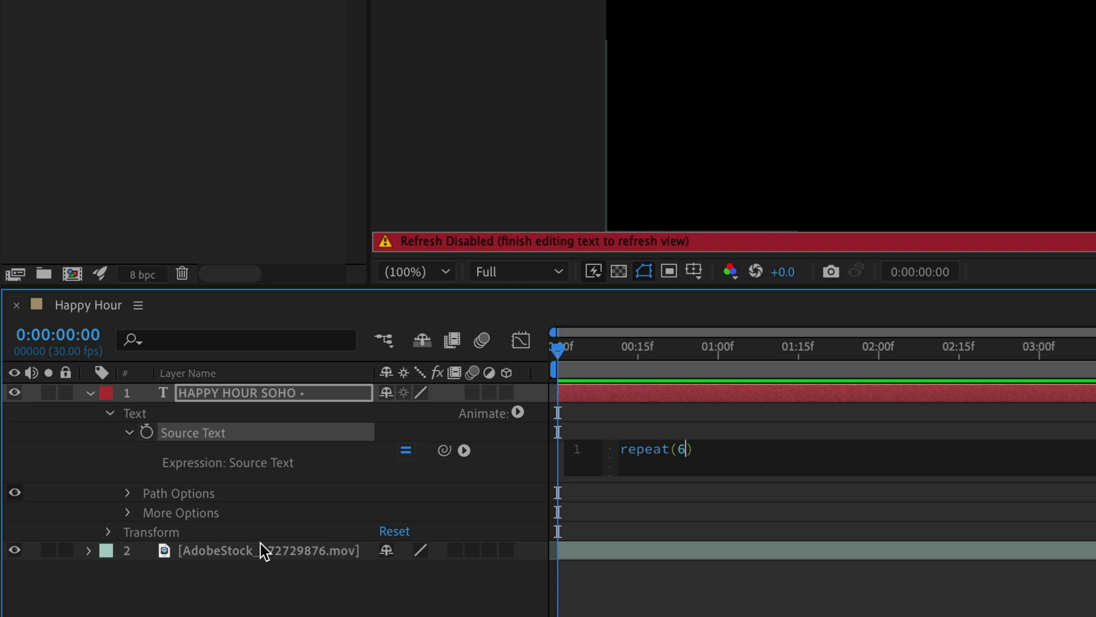
left_click(239, 580)
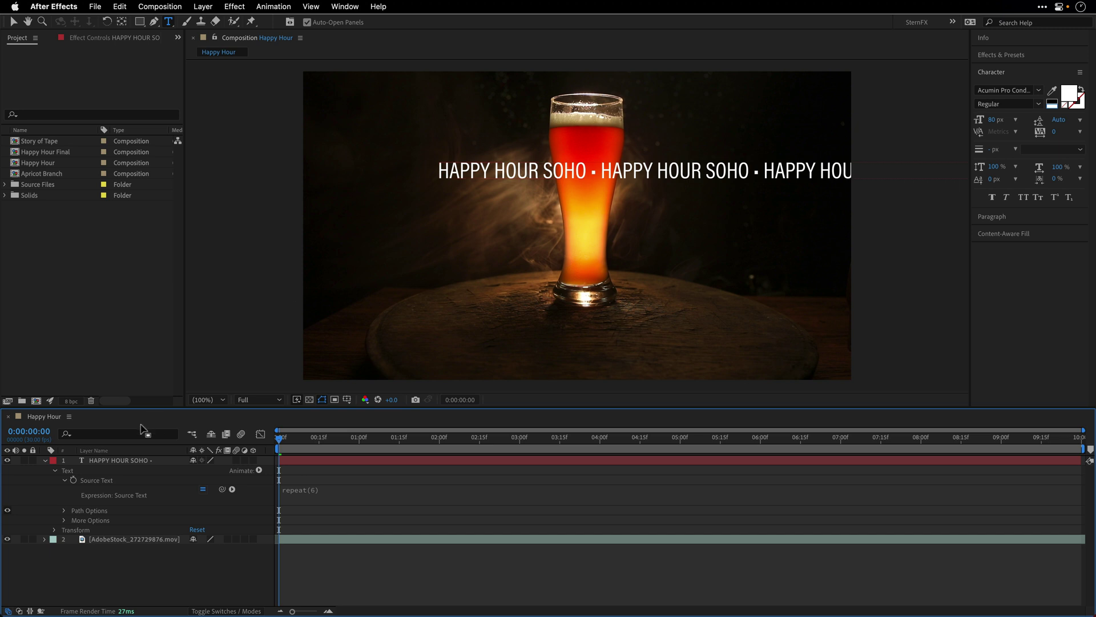
double_click(83, 464)
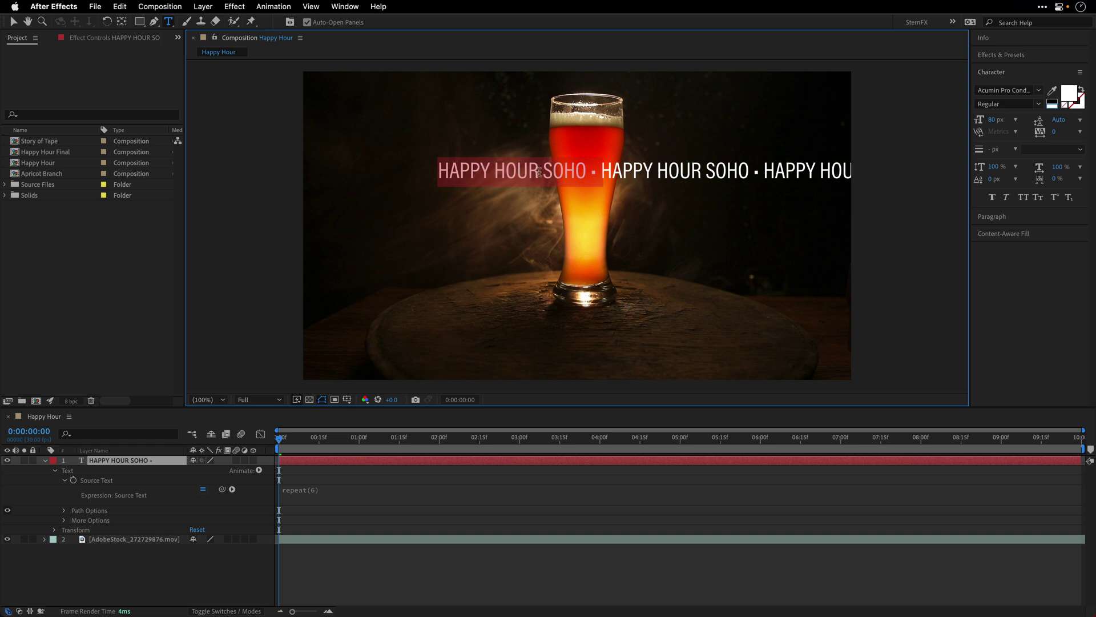
Step: Move the repeated text lower and further left, hiding the Source Text expression
left_click(14, 23)
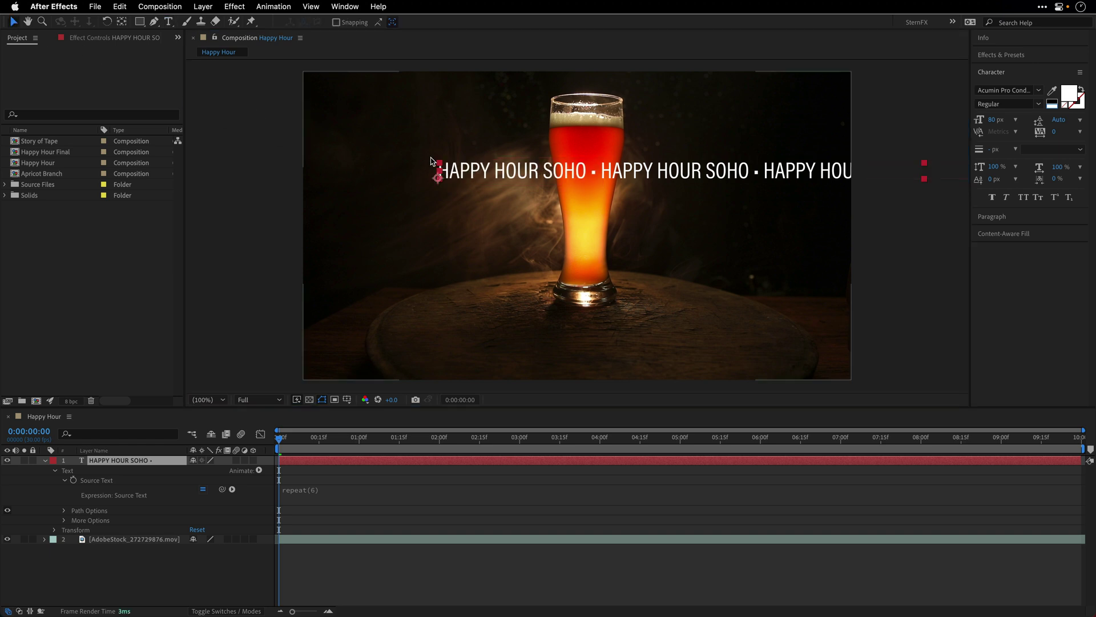
left_click_drag(472, 184, 370, 237)
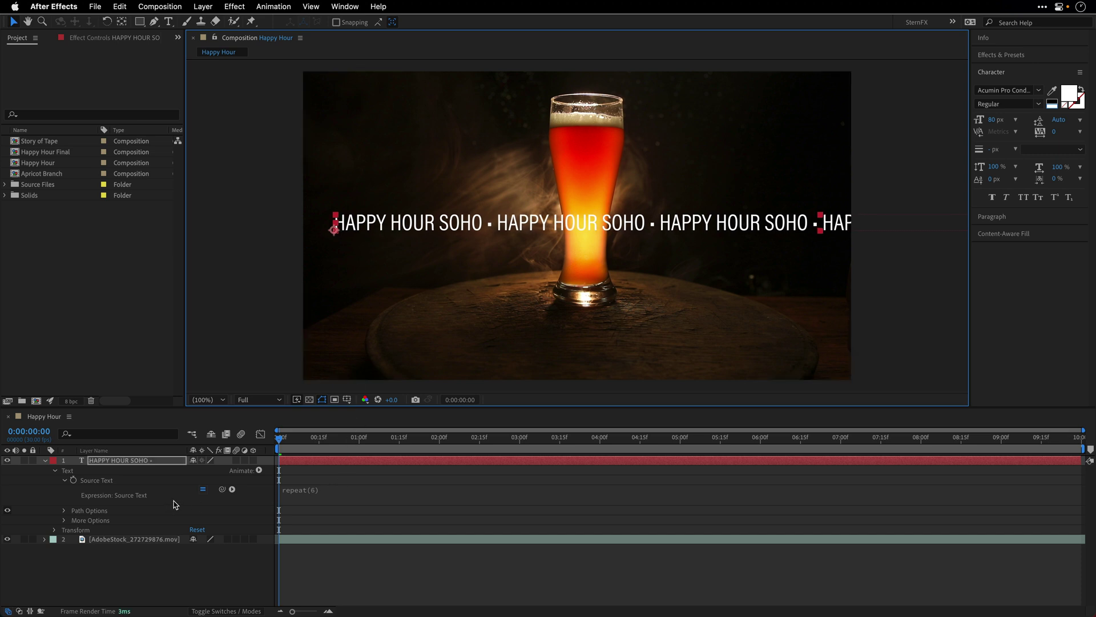
left_click(66, 482)
left_click(65, 481)
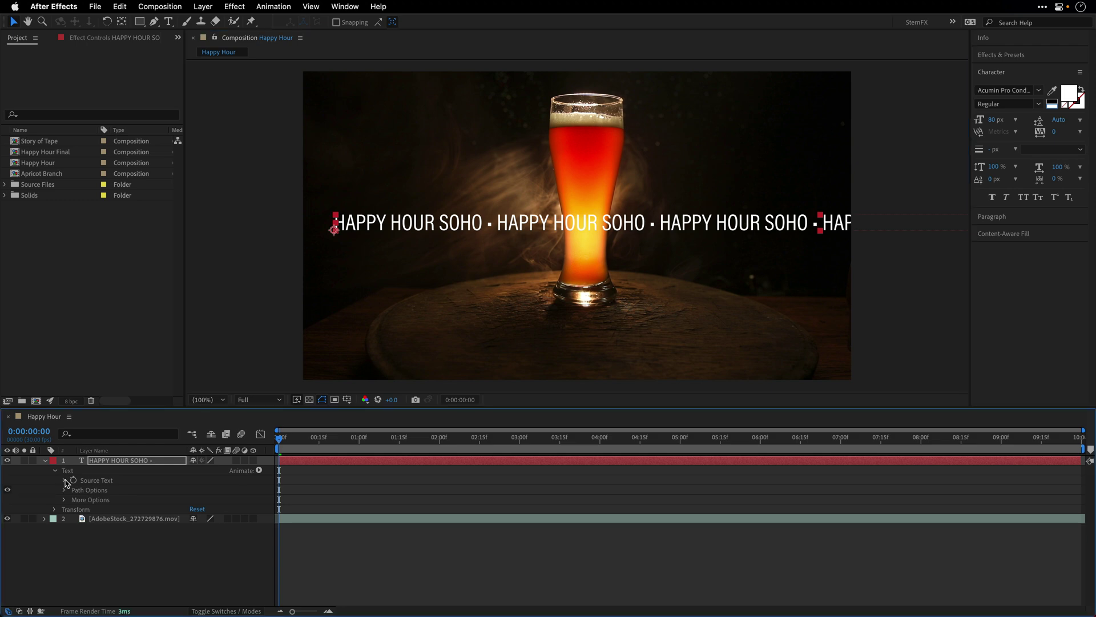
Step: Draw a circular ellipse mask around the beer glass on the text layer
left_click(109, 465)
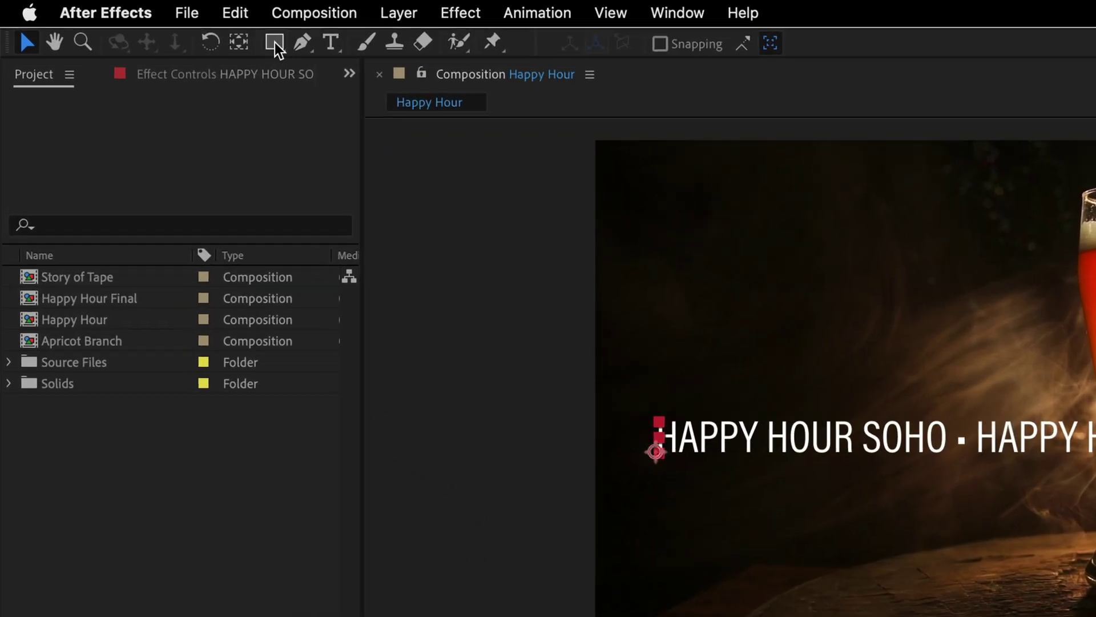
left_click(139, 21)
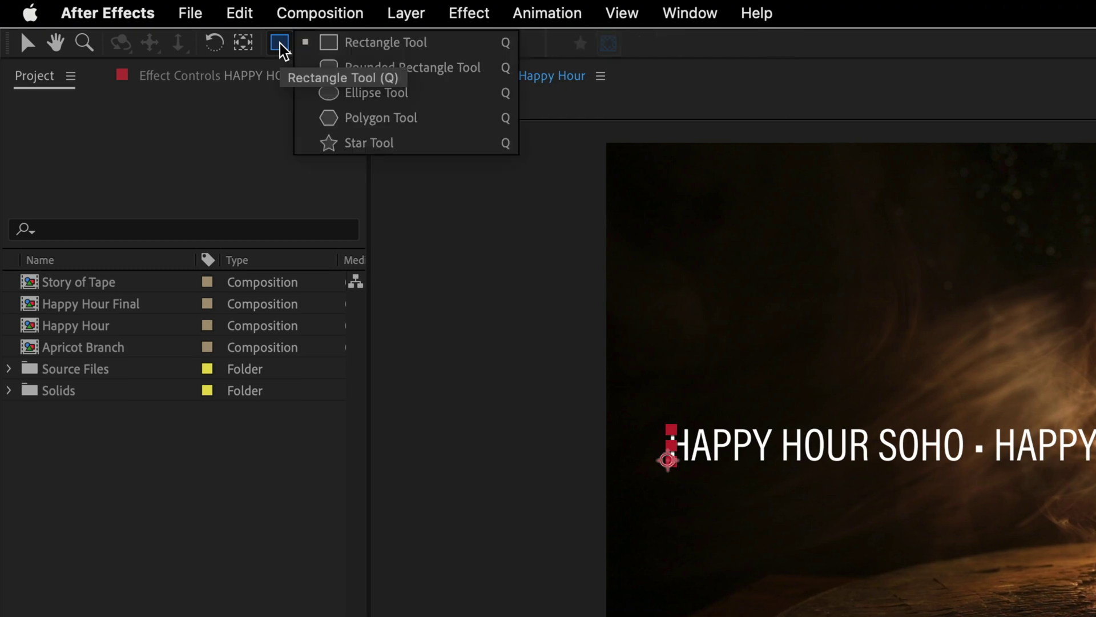
left_click(381, 94)
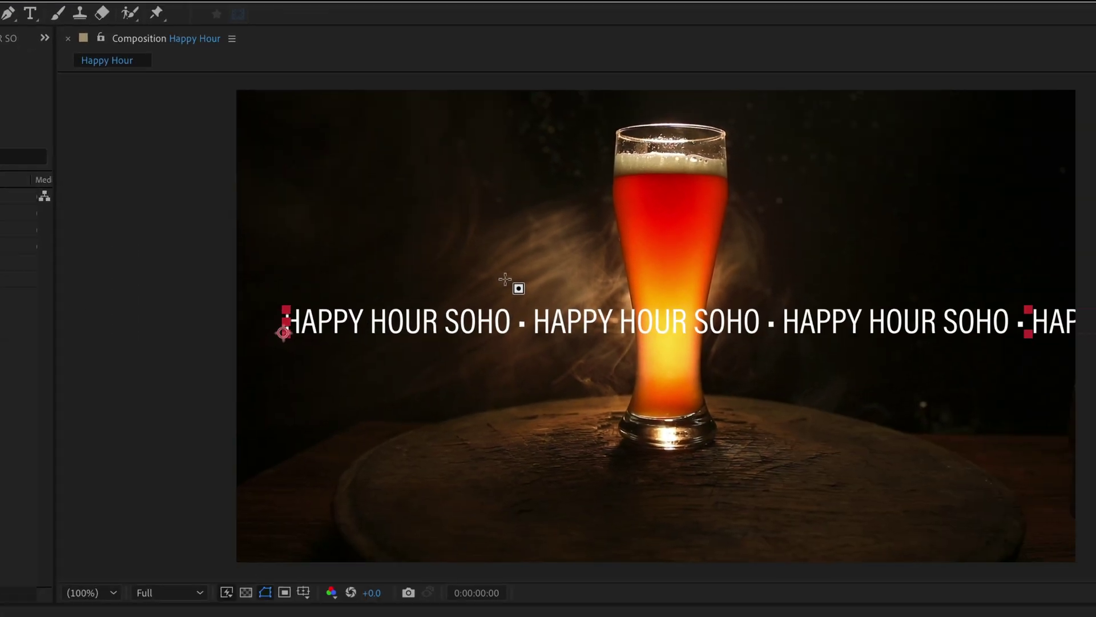
left_click_drag(529, 222, 744, 418)
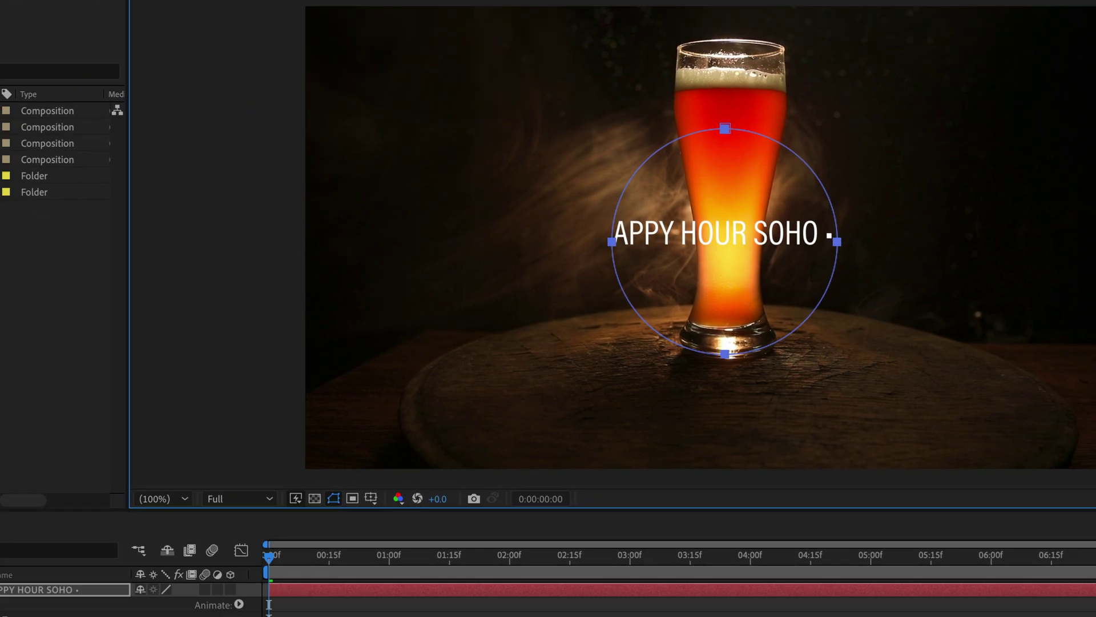
left_click(83, 535)
left_click(83, 535)
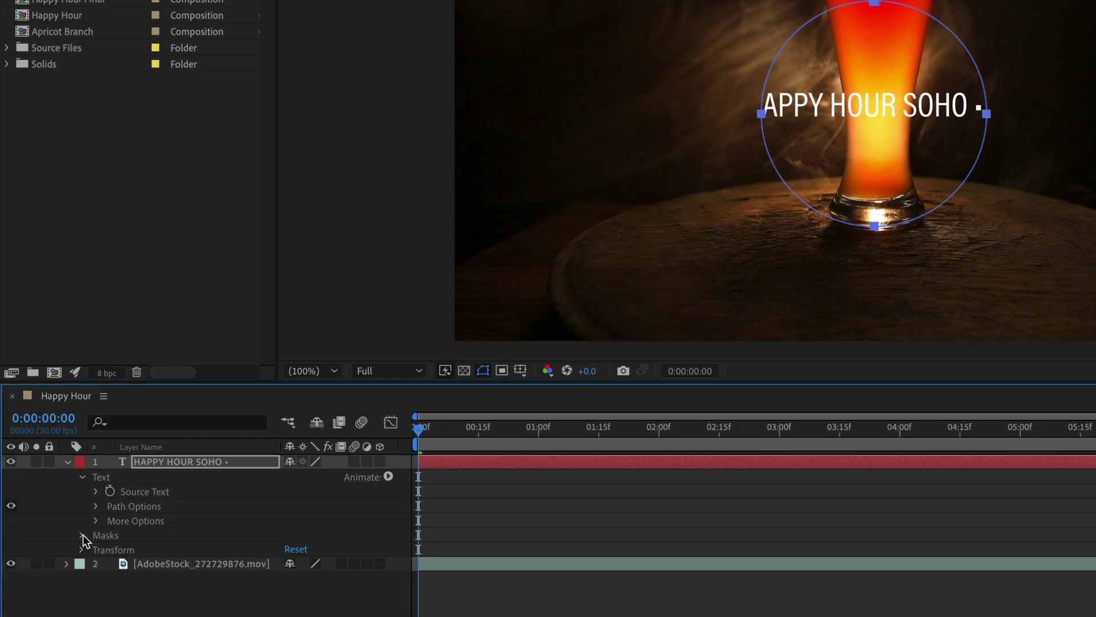
Step: Set the text's Path Options path to Mask 1
left_click(96, 507)
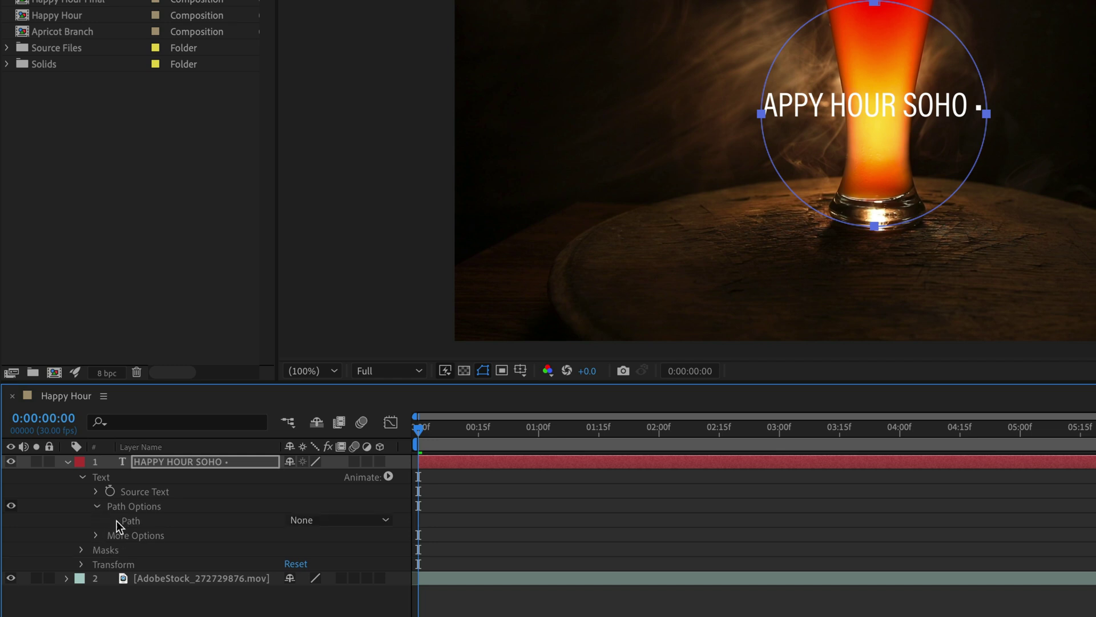
left_click(340, 520)
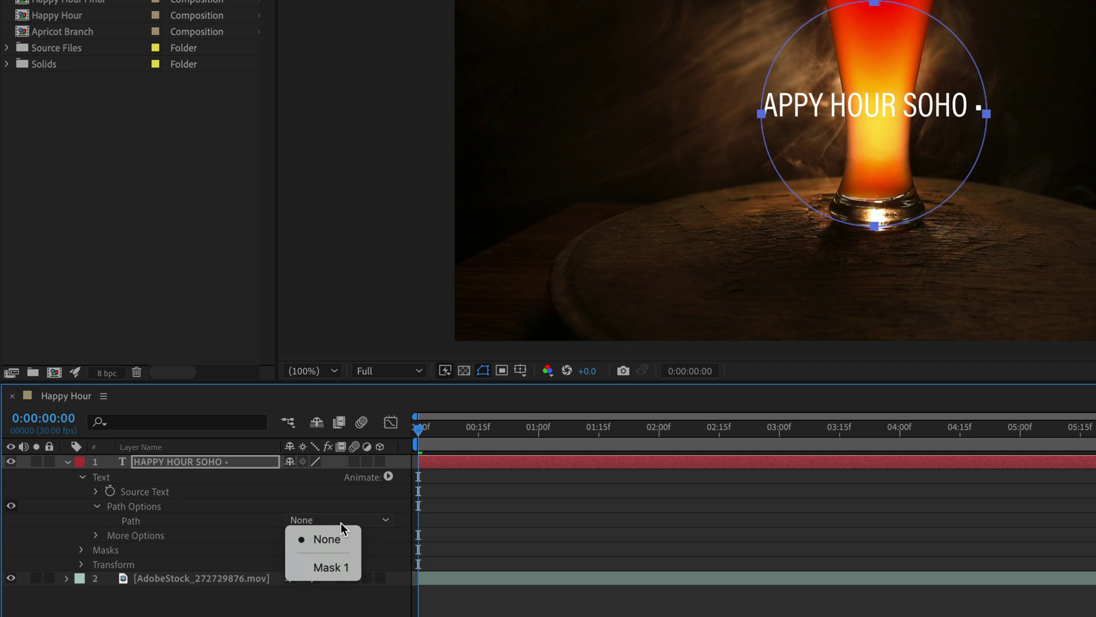
left_click(342, 567)
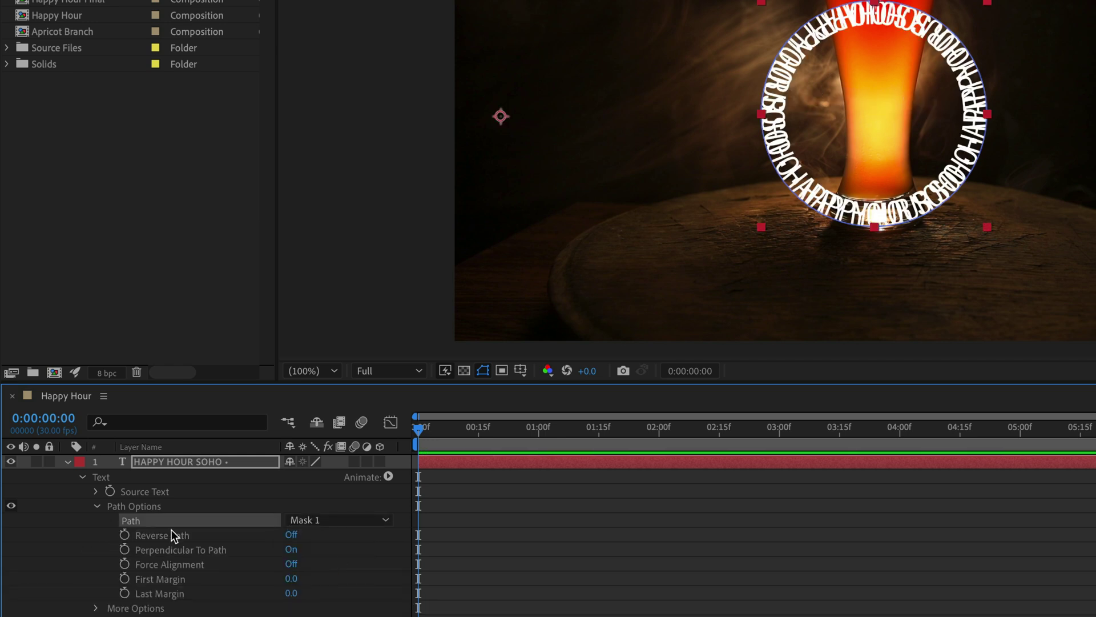
left_click(95, 505)
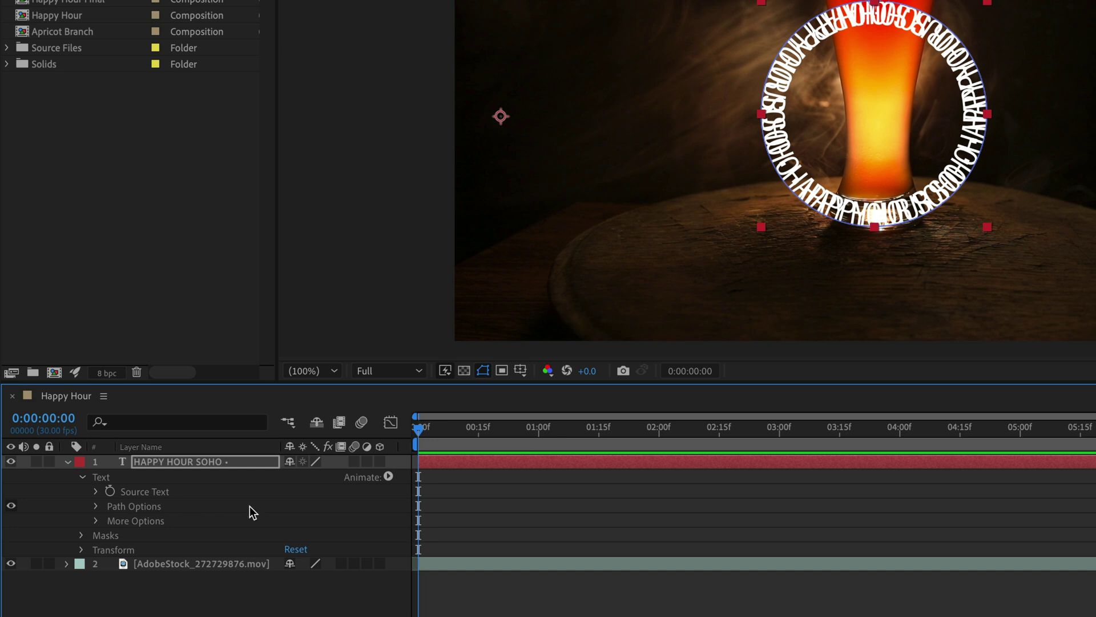
Step: Enable per-character 3D on the text and add a Rotation animator
left_click(388, 478)
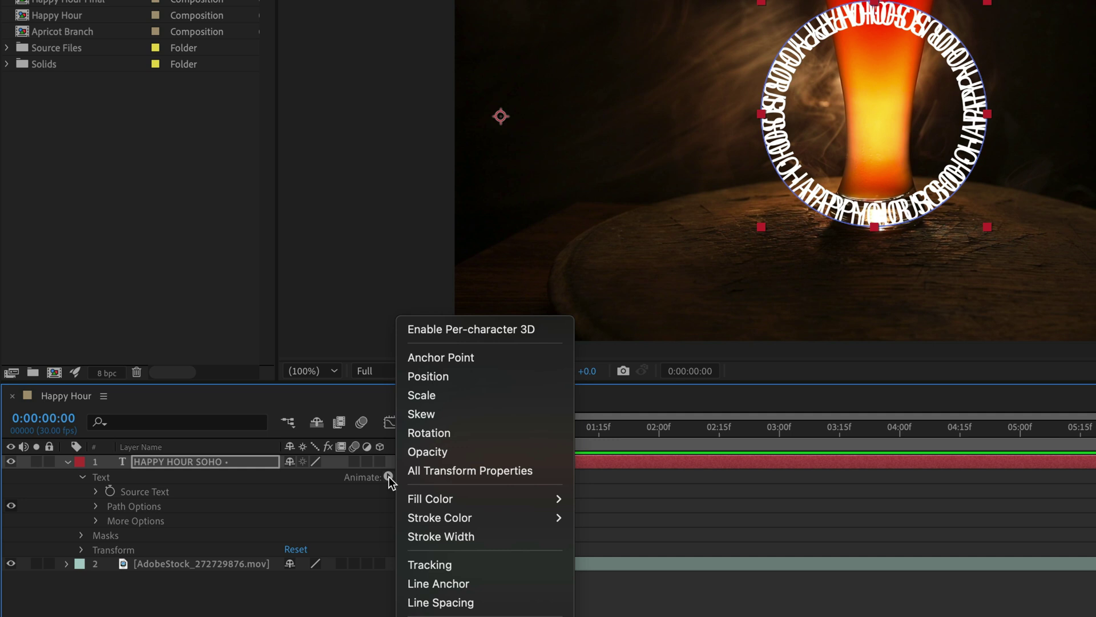
left_click(526, 333)
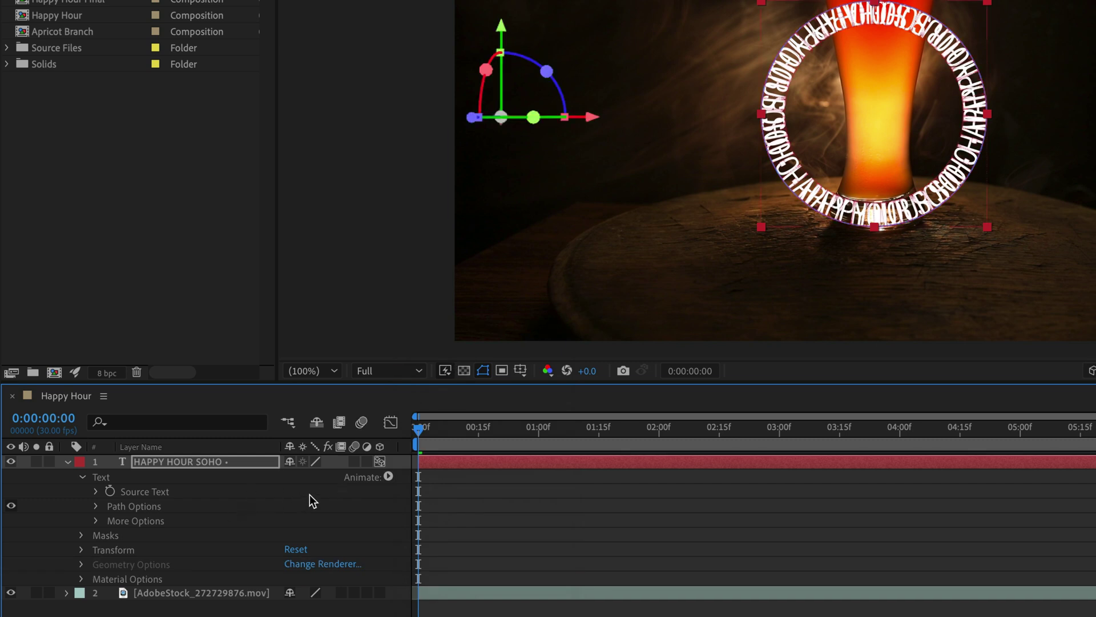
left_click(389, 476)
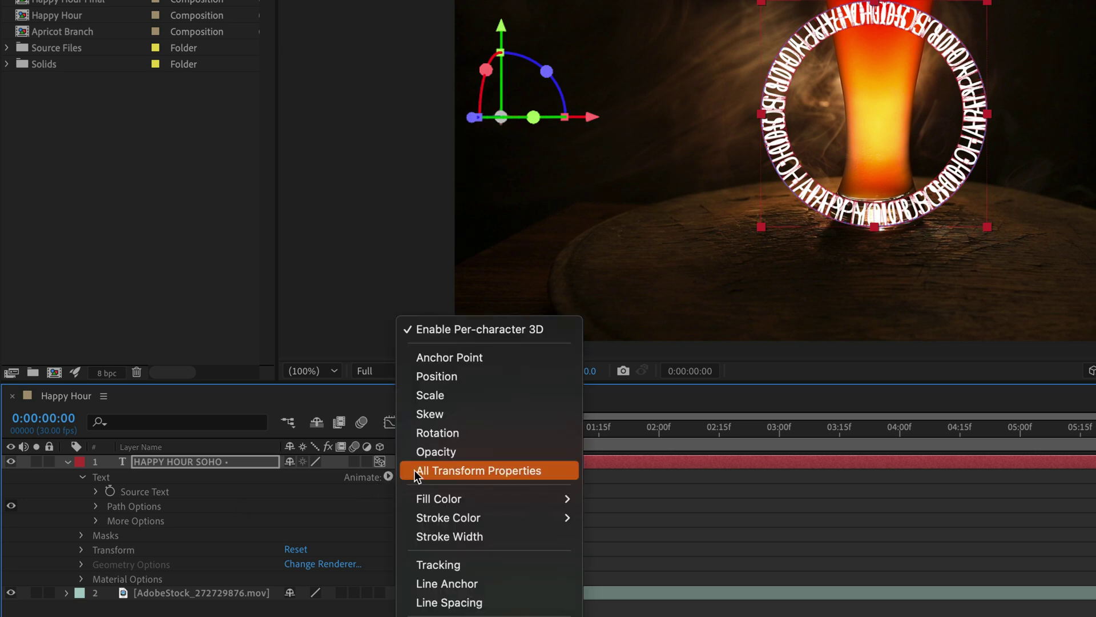
left_click(460, 432)
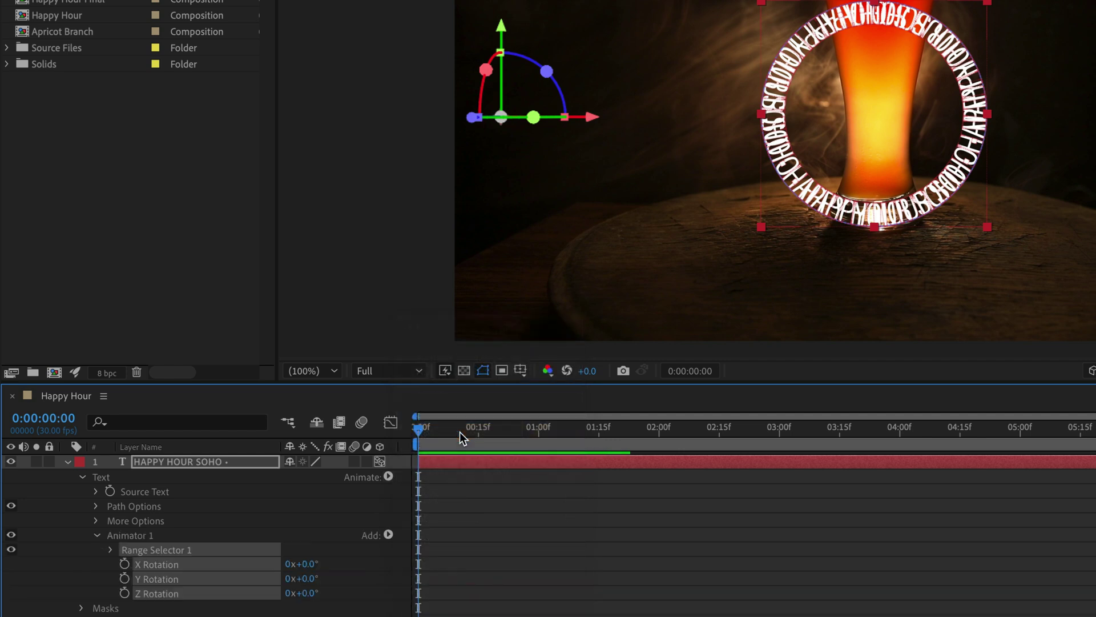
Step: Rename the animator Rotate and set its X Rotation to 90°
left_click(123, 538)
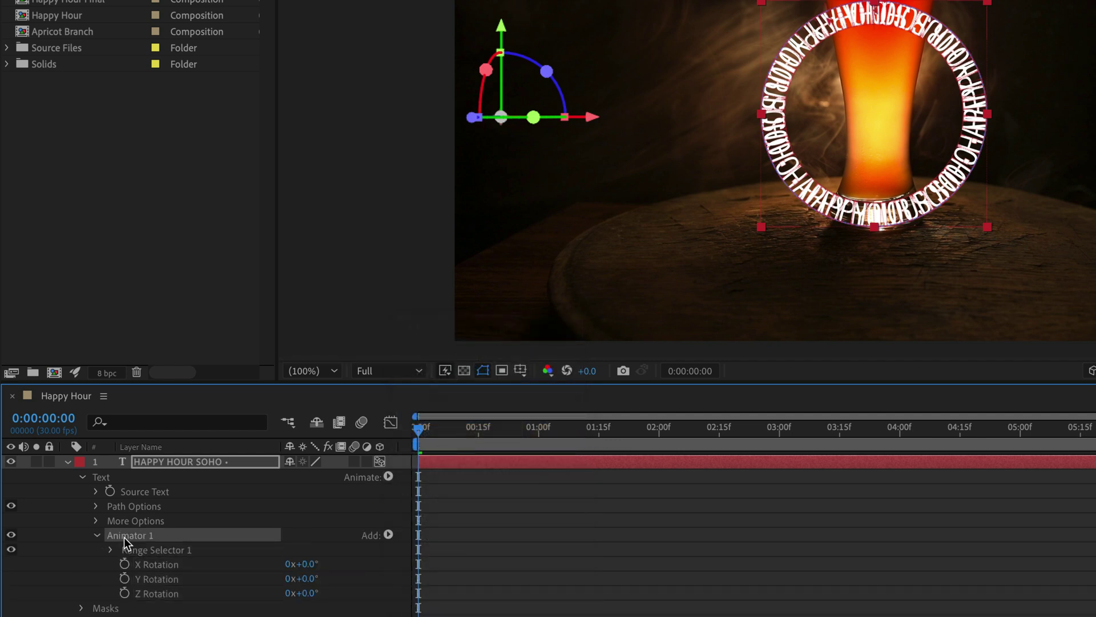
key("Return")
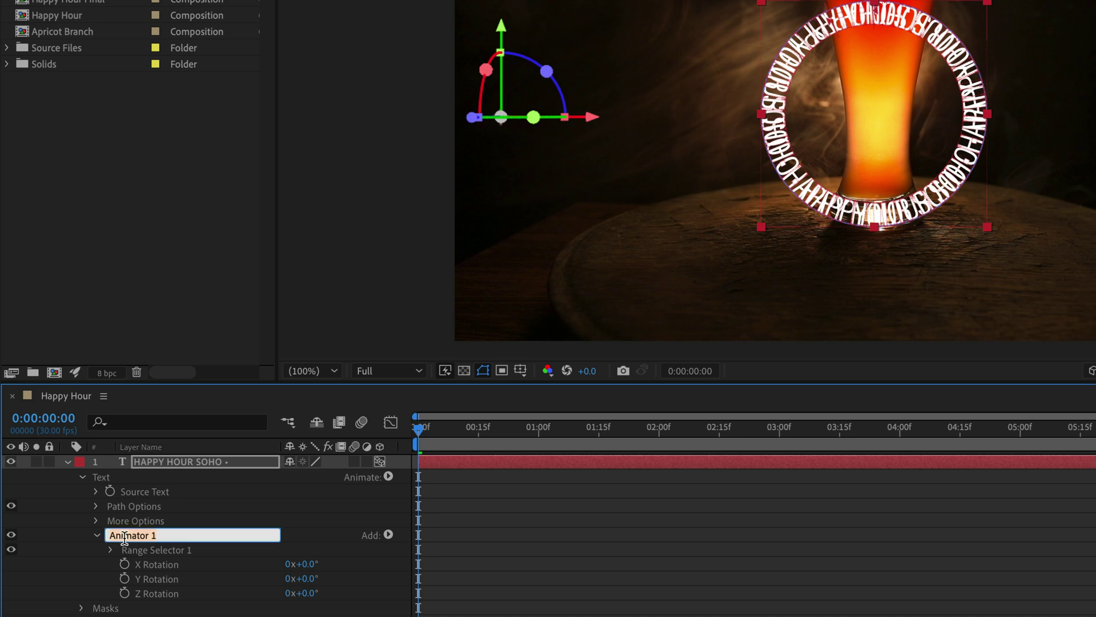
type("Rotate")
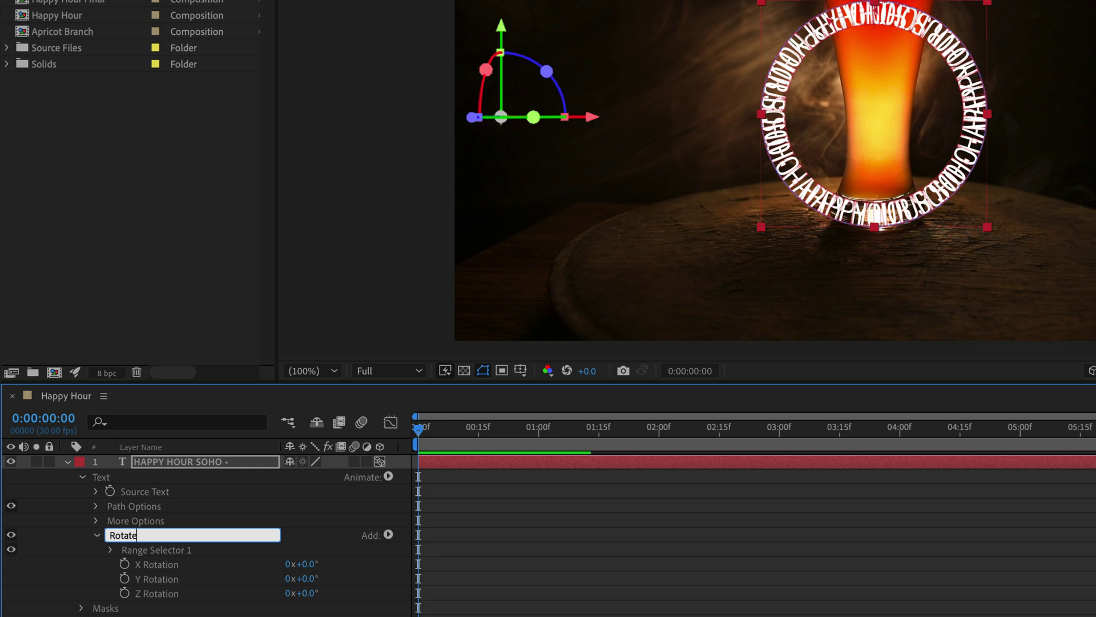
key("Return")
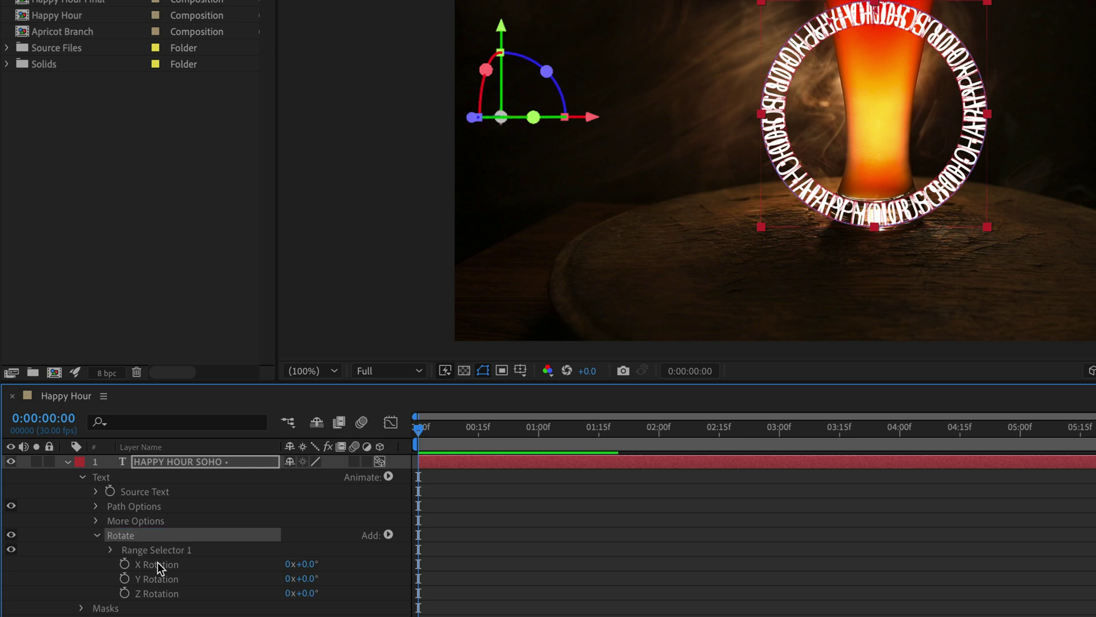
left_click(310, 564)
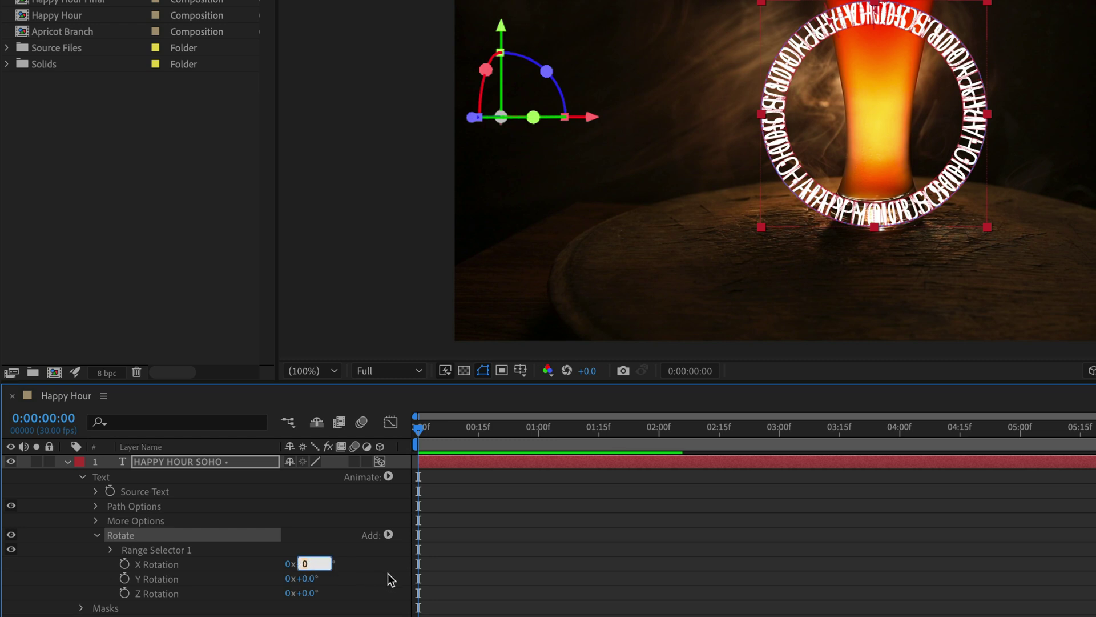
type("90")
key("Return")
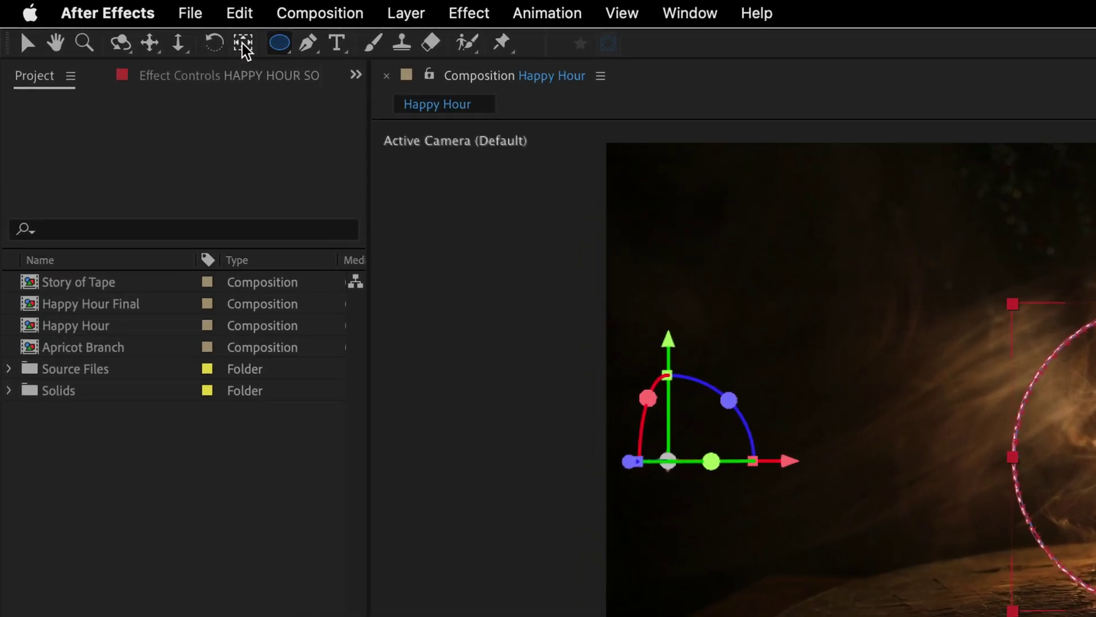
Step: Set the text layer's Transform X Rotation to -90° so the ring lies flat
left_click(246, 50)
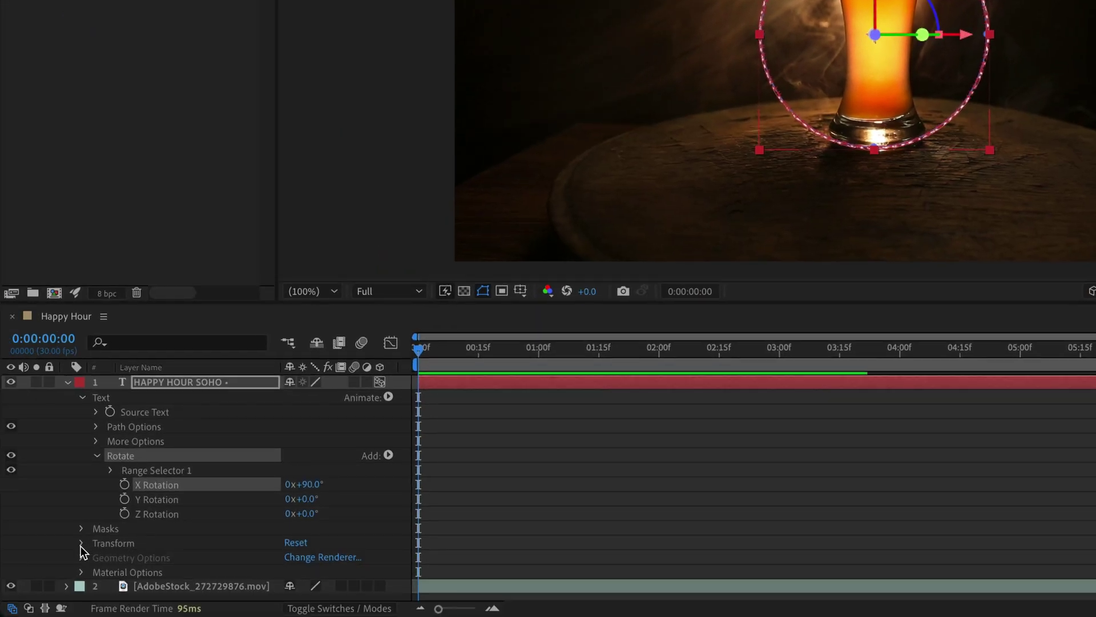
left_click(80, 546)
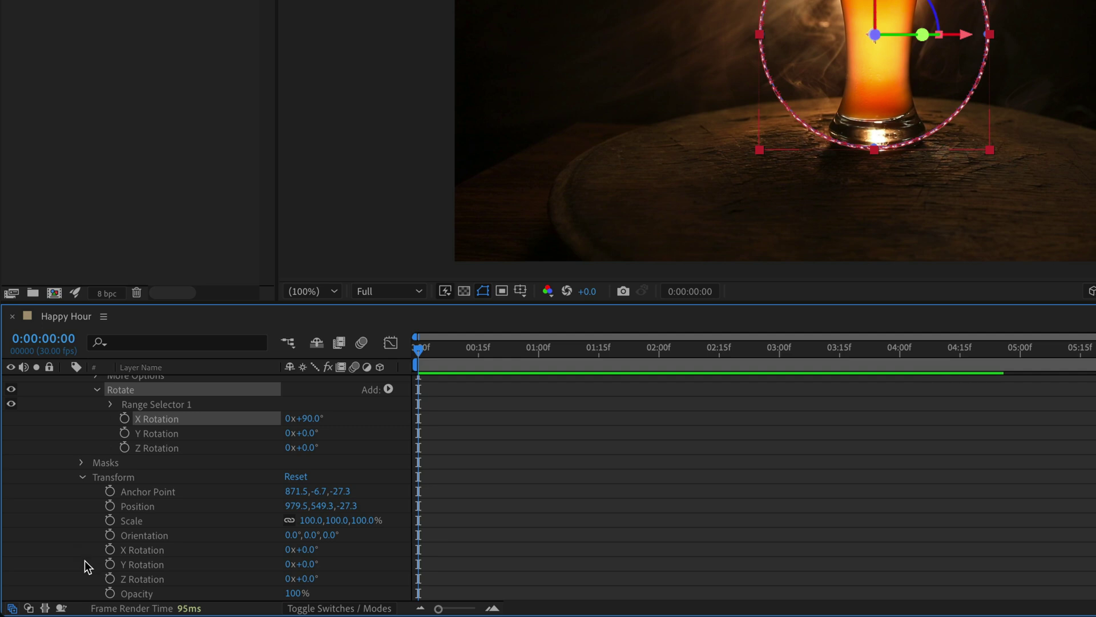
left_click(321, 551)
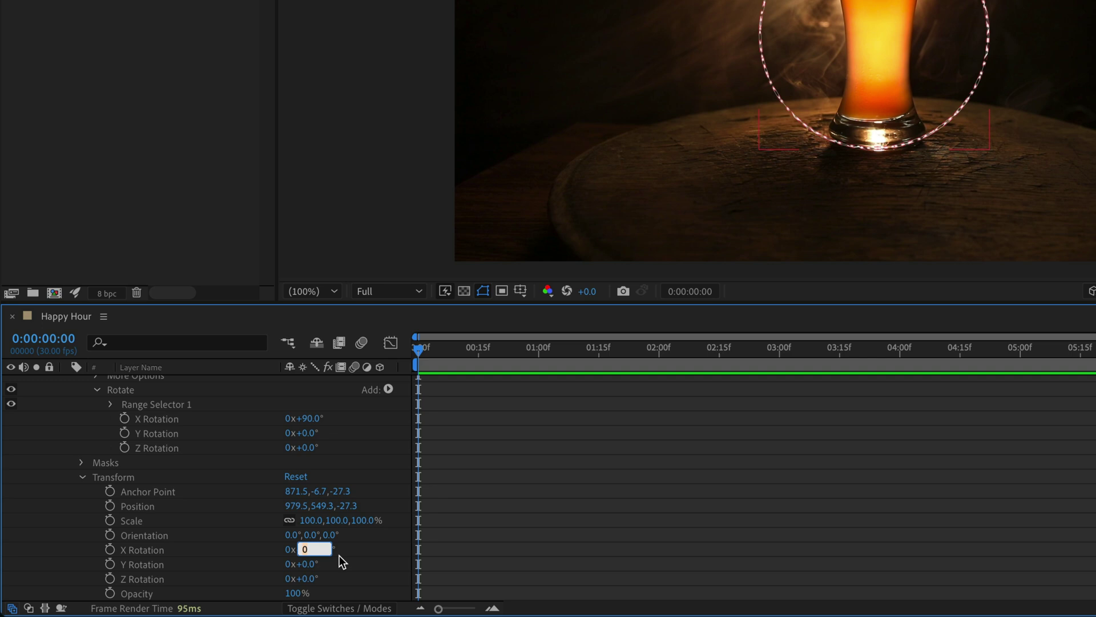
type("-90")
key("Return")
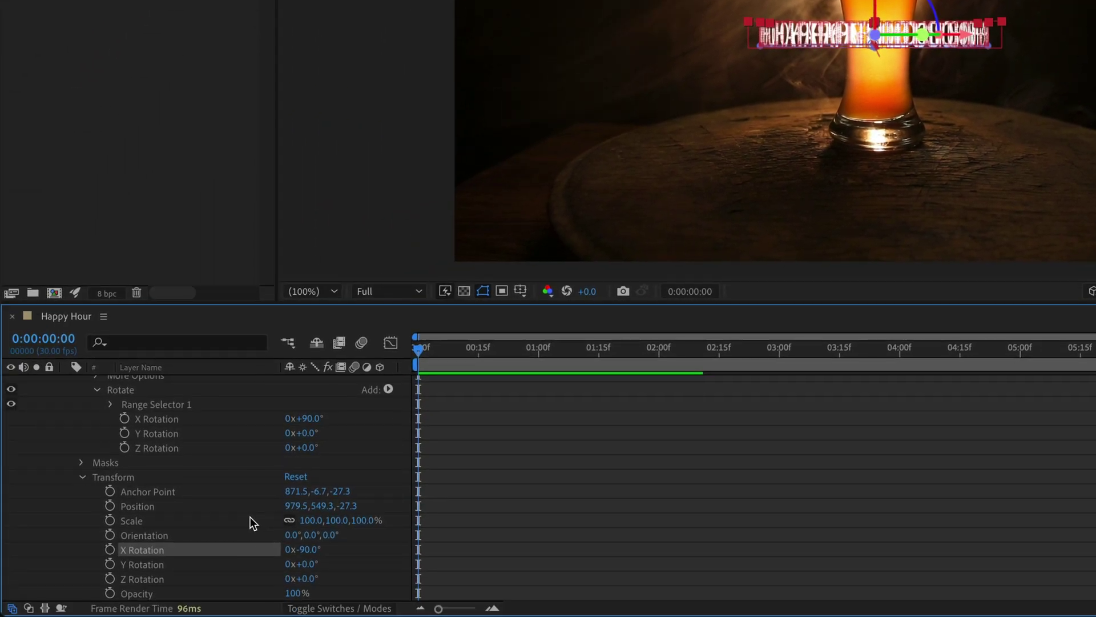
Step: Add a Position animator to the HAPPY HOUR SOHO text layer
scroll(250, 516, "up", 4)
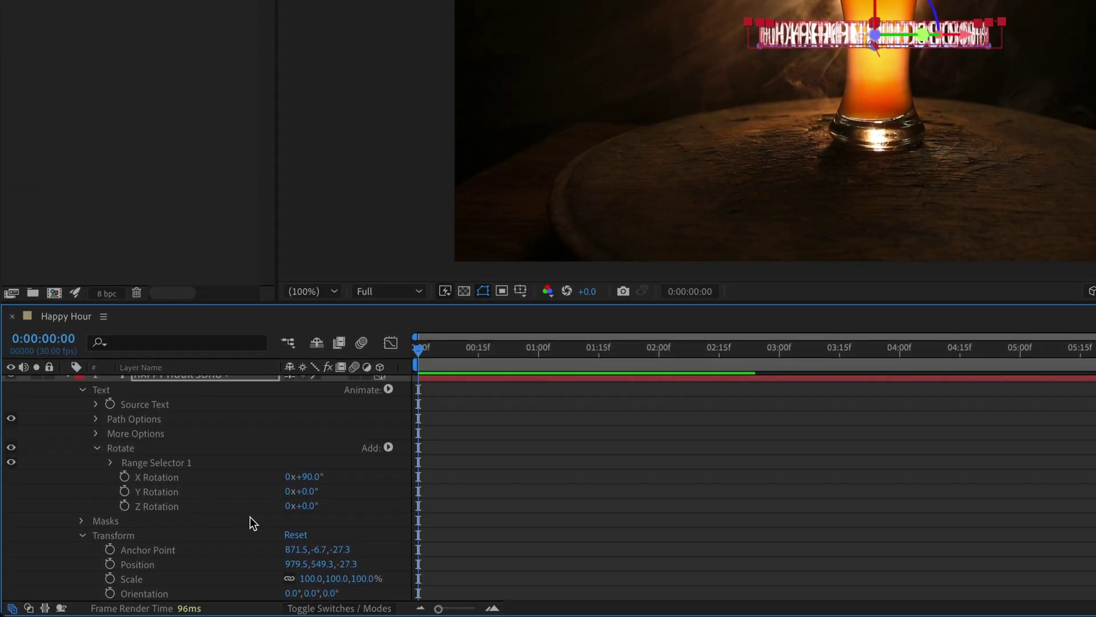
scroll(250, 516, "up", 1)
left_click(124, 381)
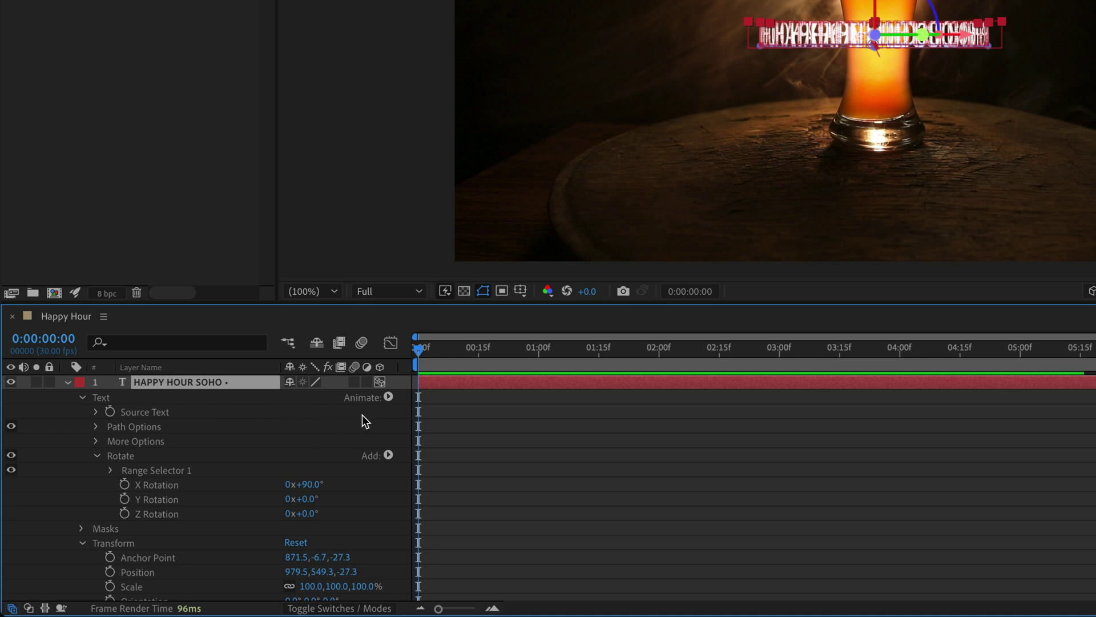
left_click(388, 397)
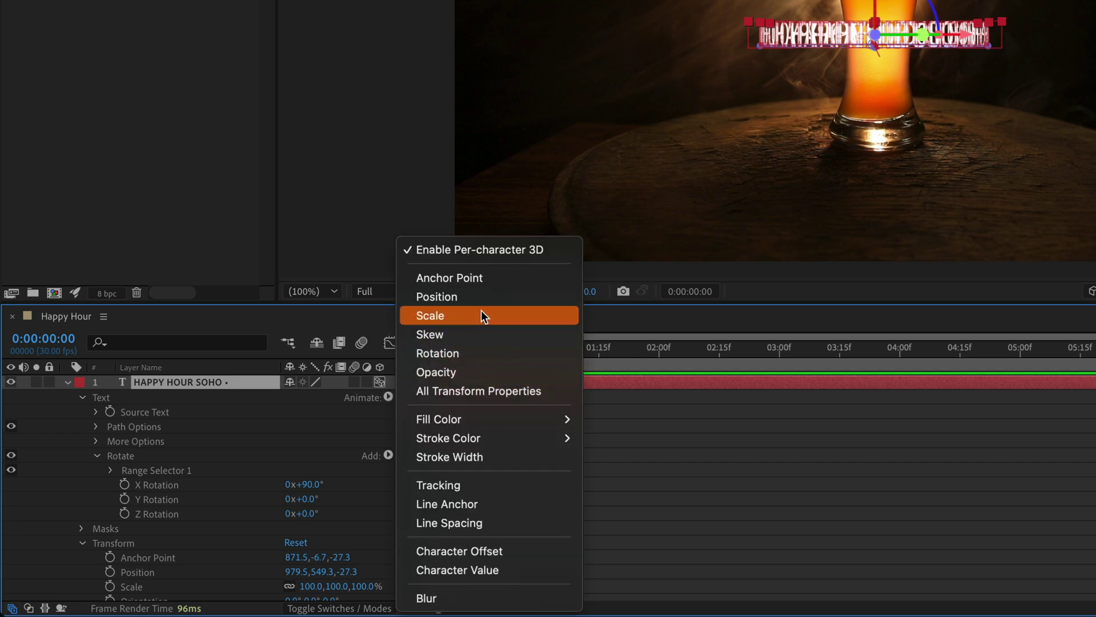
left_click(486, 295)
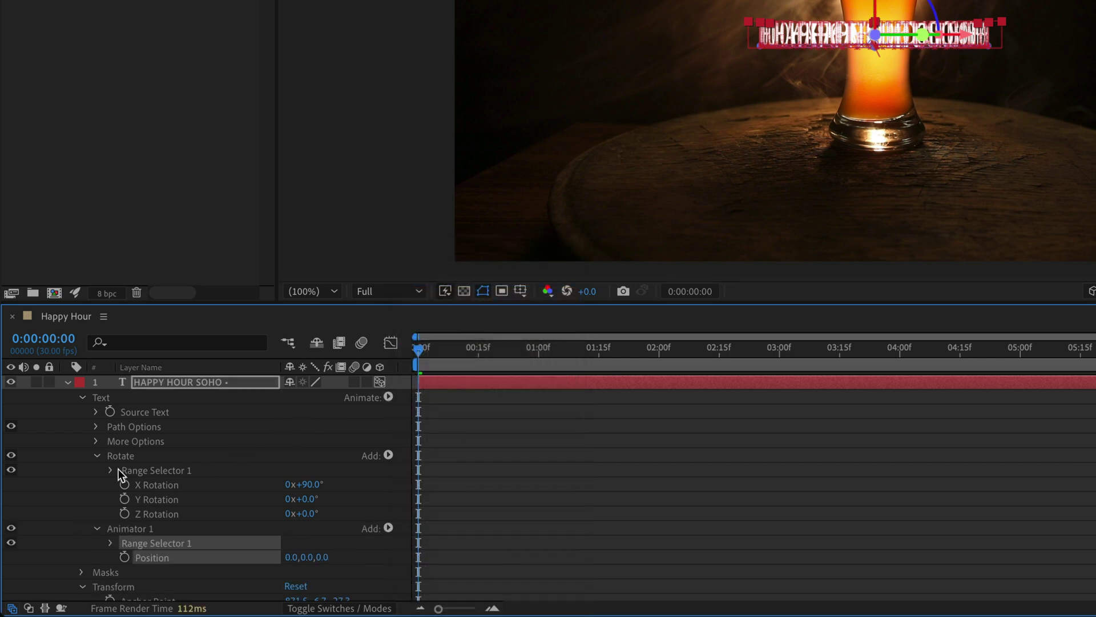
Step: Rename the new animator Position and set its Z Position offset to 400
left_click(97, 455)
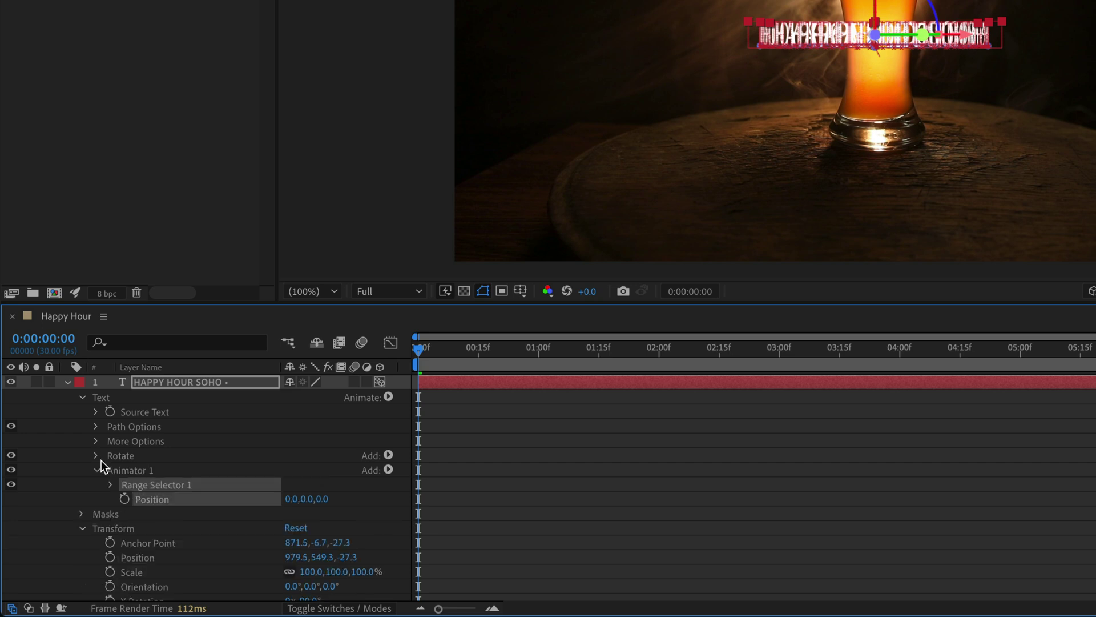
left_click(132, 472)
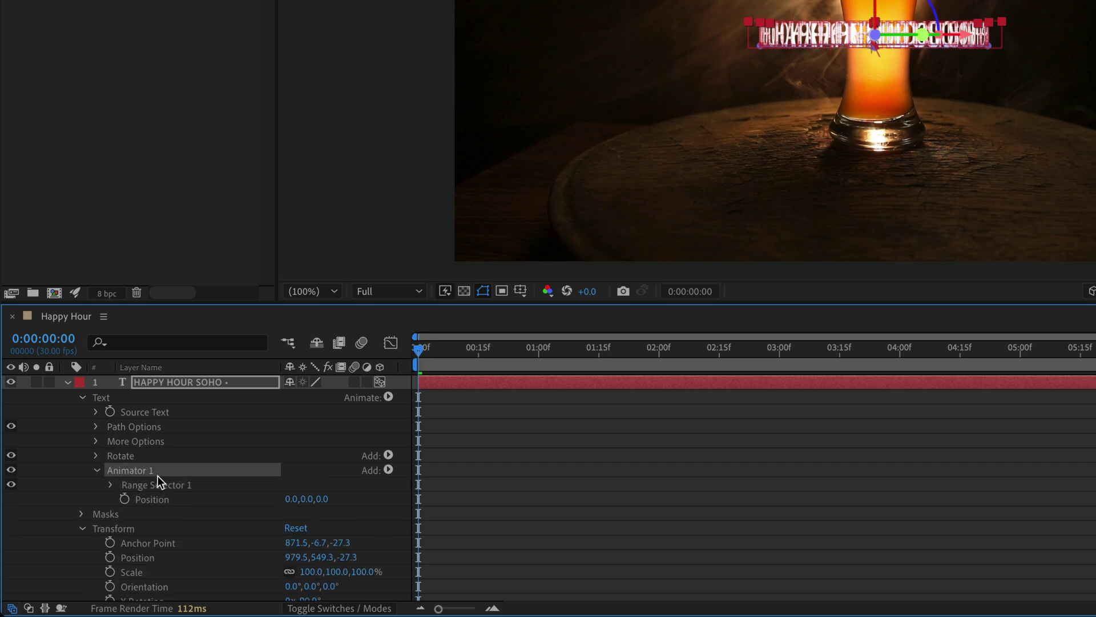
key("Return")
type("P")
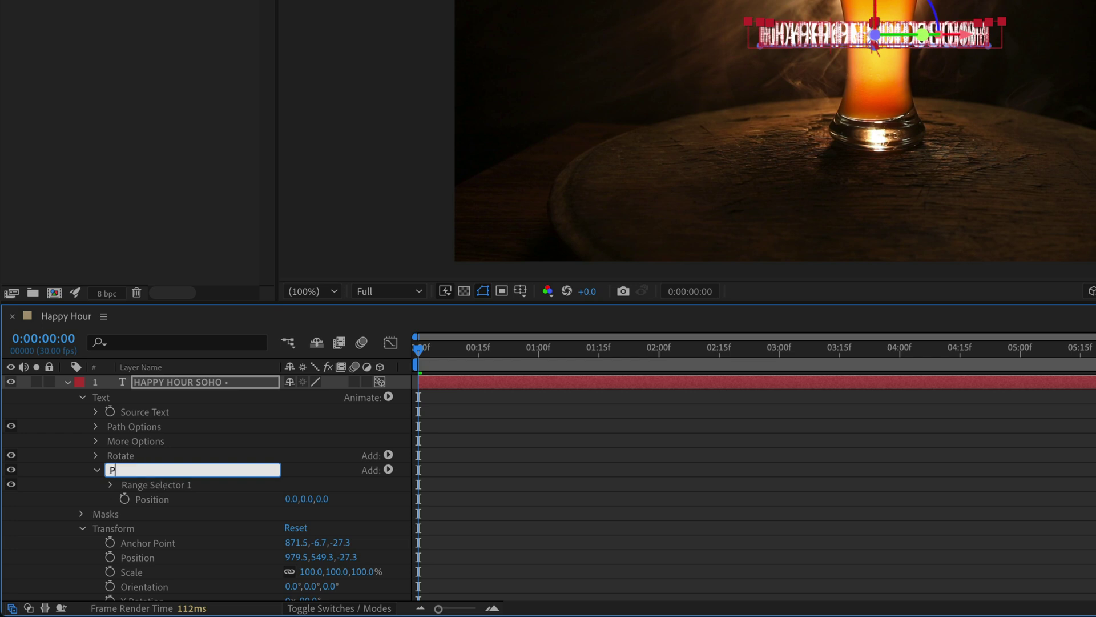
type("osition")
key("Return")
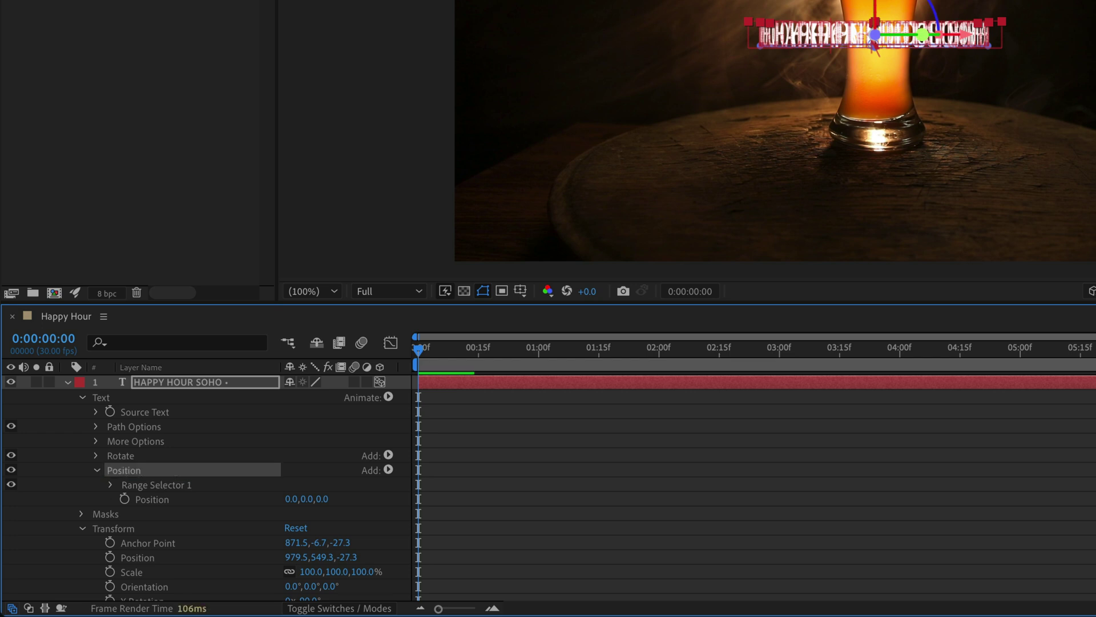
left_click_drag(326, 510, 394, 504)
left_click(329, 498)
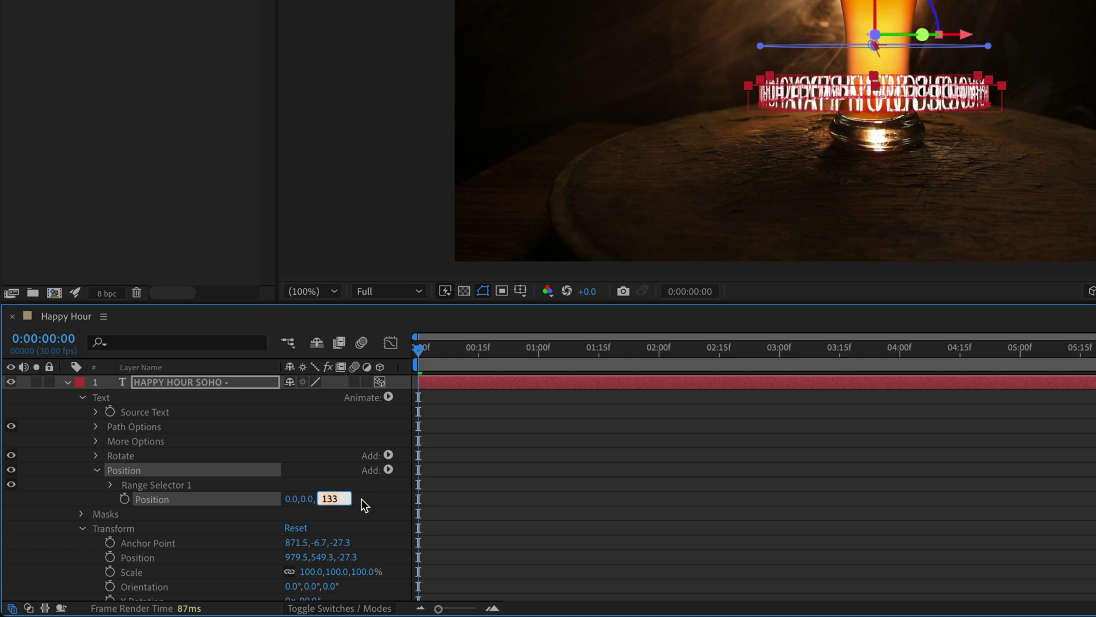
type("400")
key("Return")
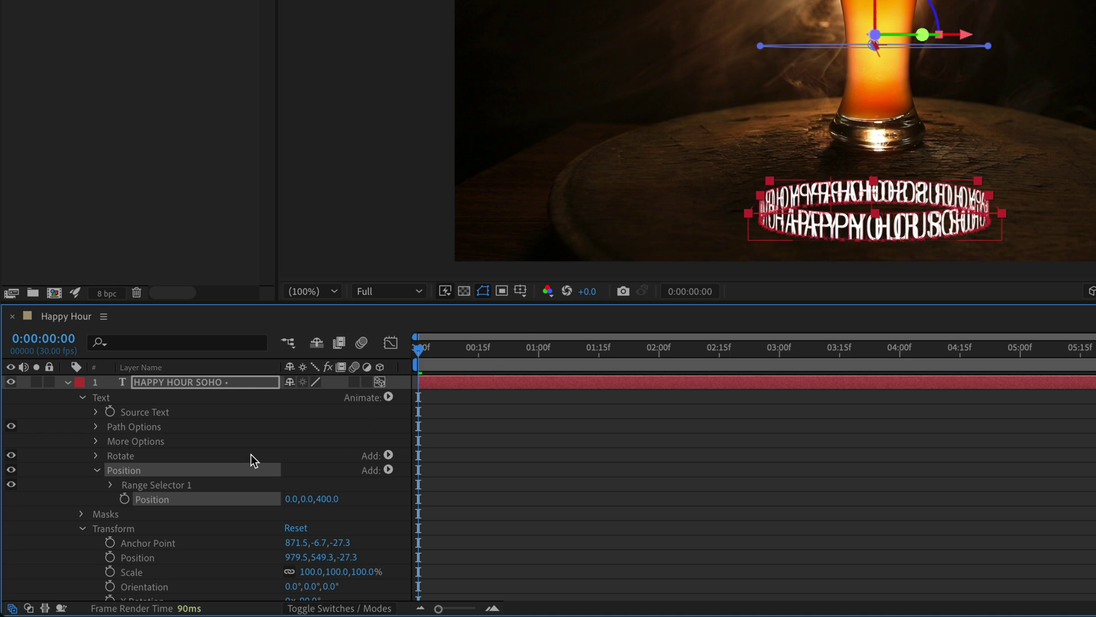
Step: Set the Position animator's Range Selector 1 Advanced Shape to Ramp Up
left_click(110, 485)
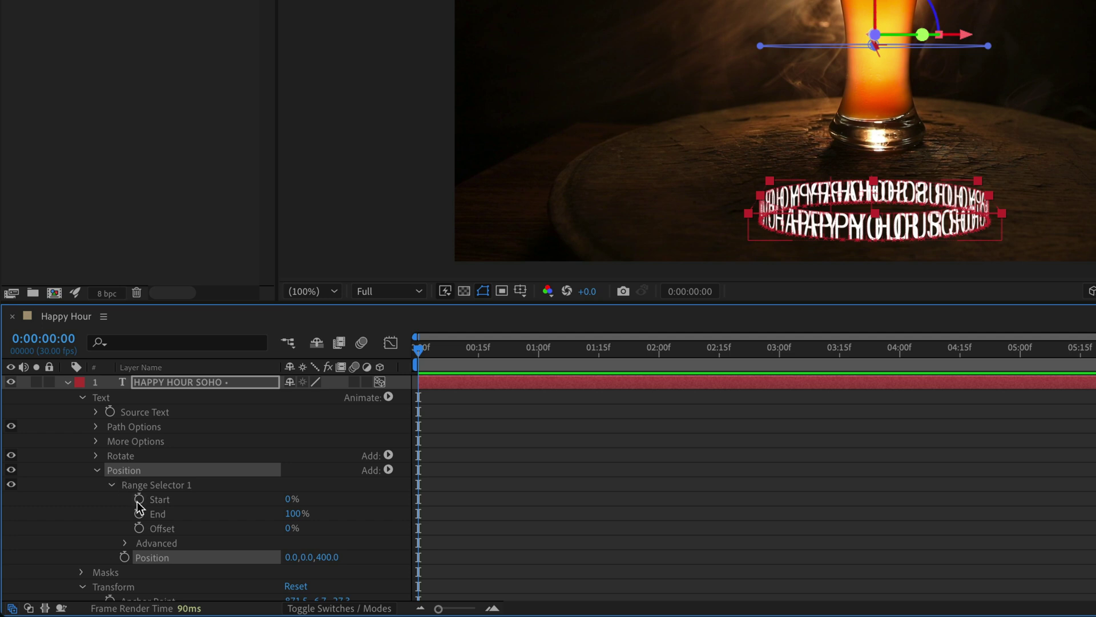
left_click(125, 544)
scroll(101, 541, "down", 3)
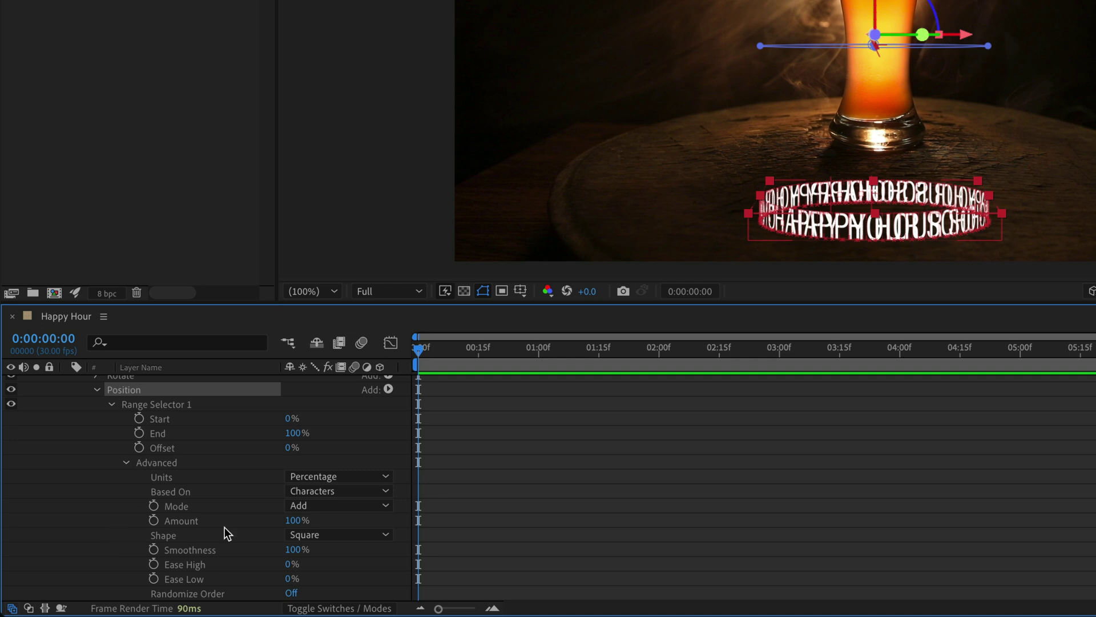
left_click(336, 533)
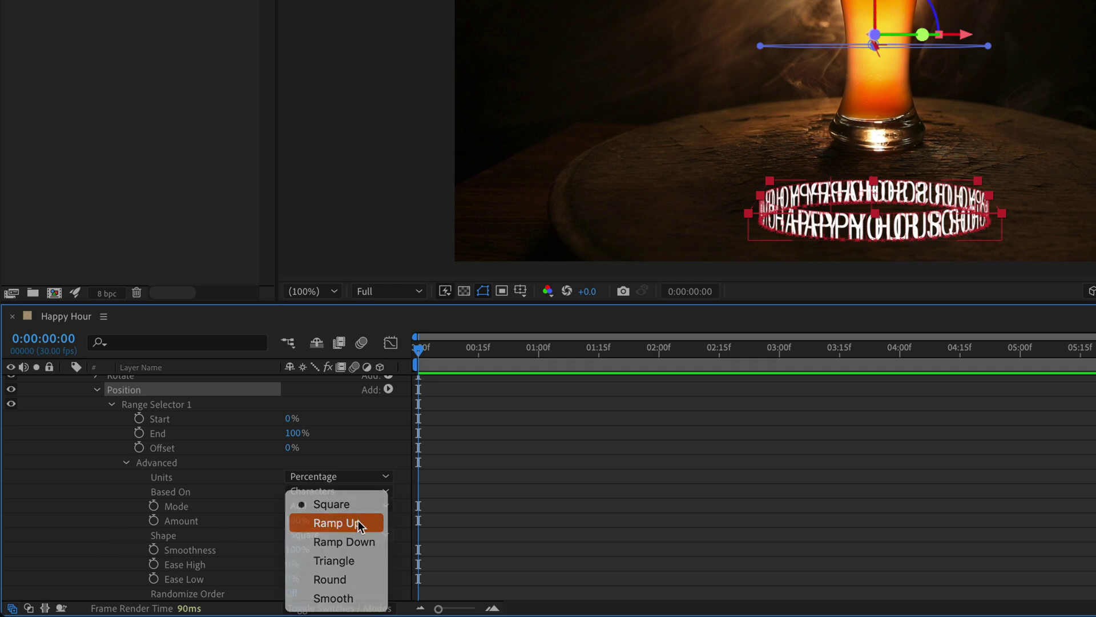
left_click(358, 523)
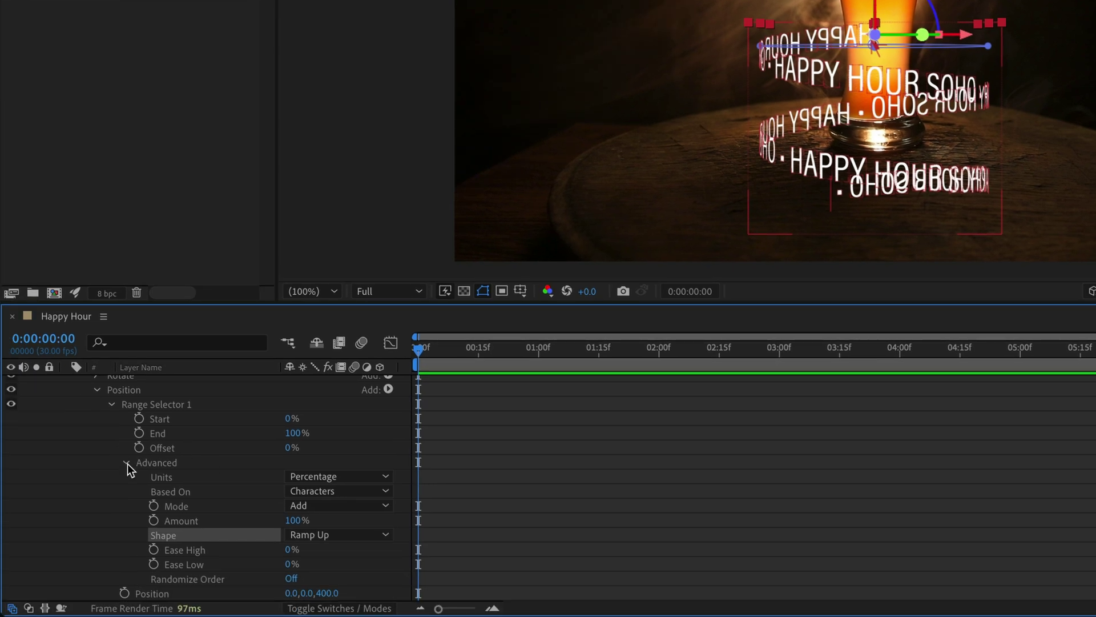
left_click(126, 463)
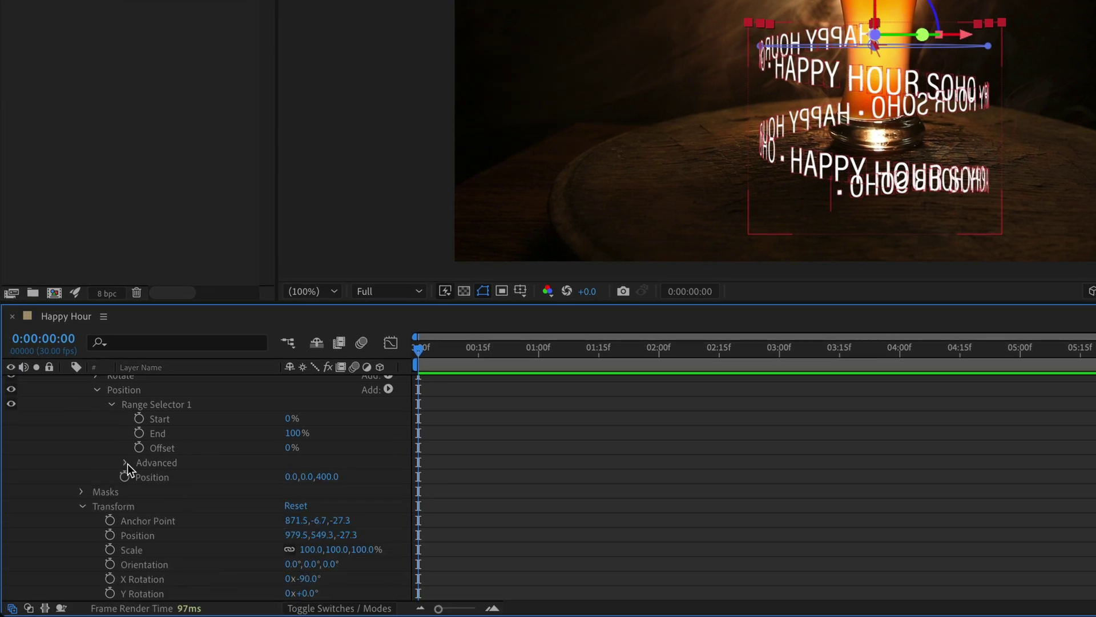
Step: Drive the layer's Z Rotation with a time*100 expression and preview the spinning spiral
left_click(97, 390)
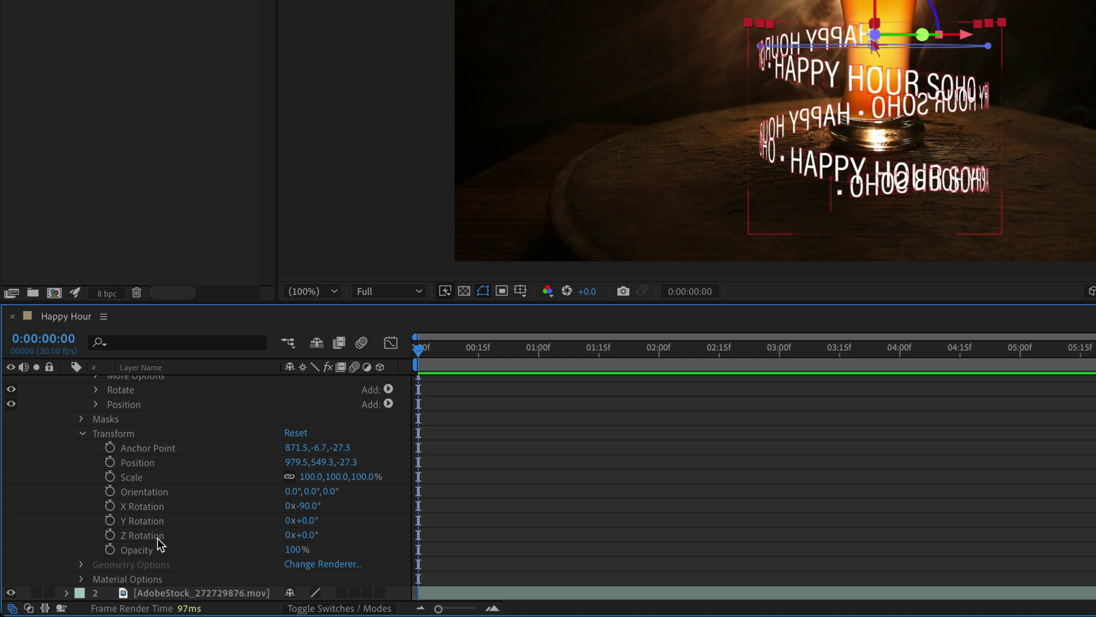
left_click(109, 535, "alt")
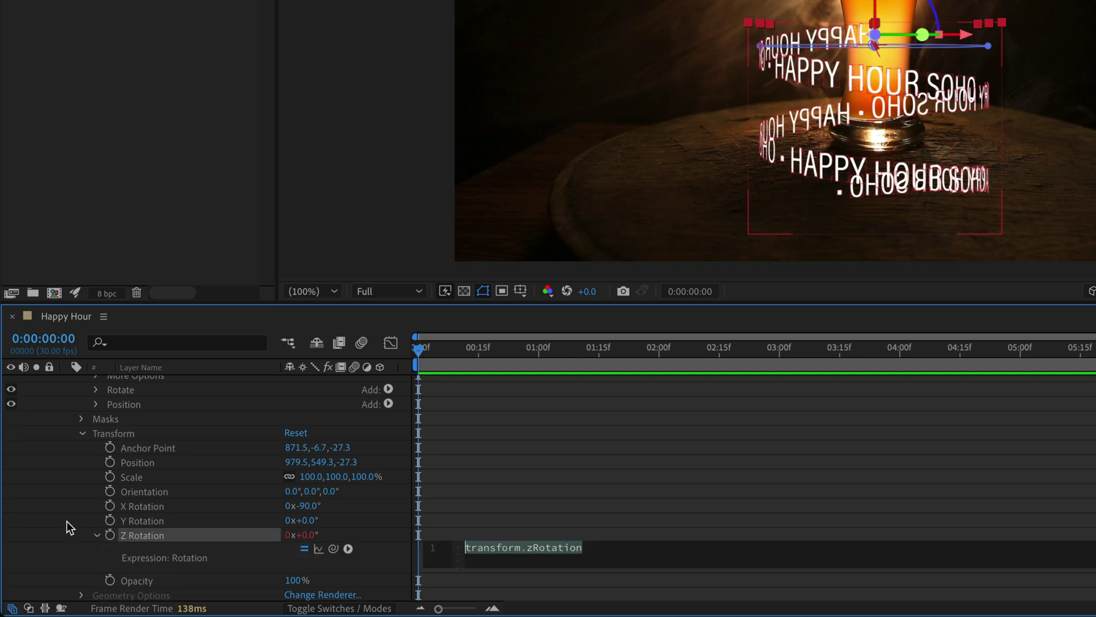
type("tim")
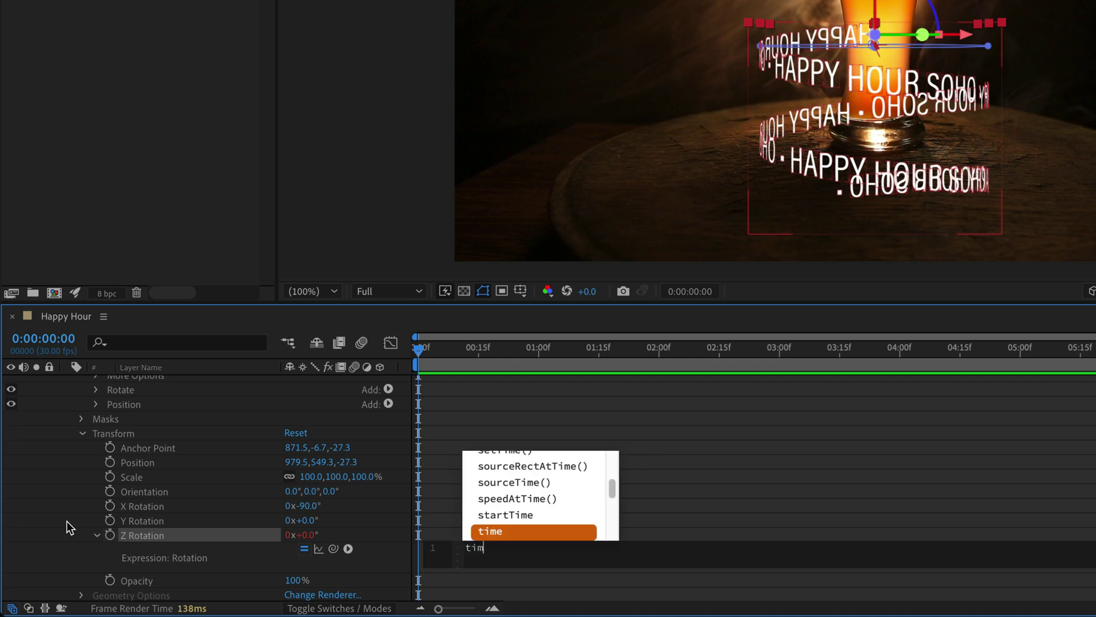
type("e*100")
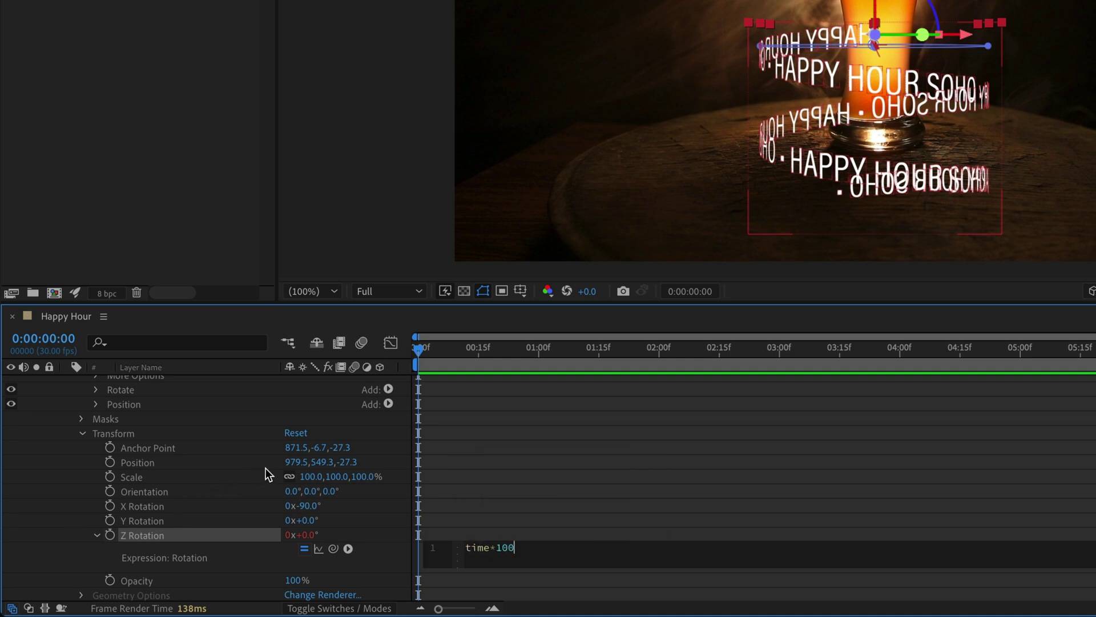
key("space")
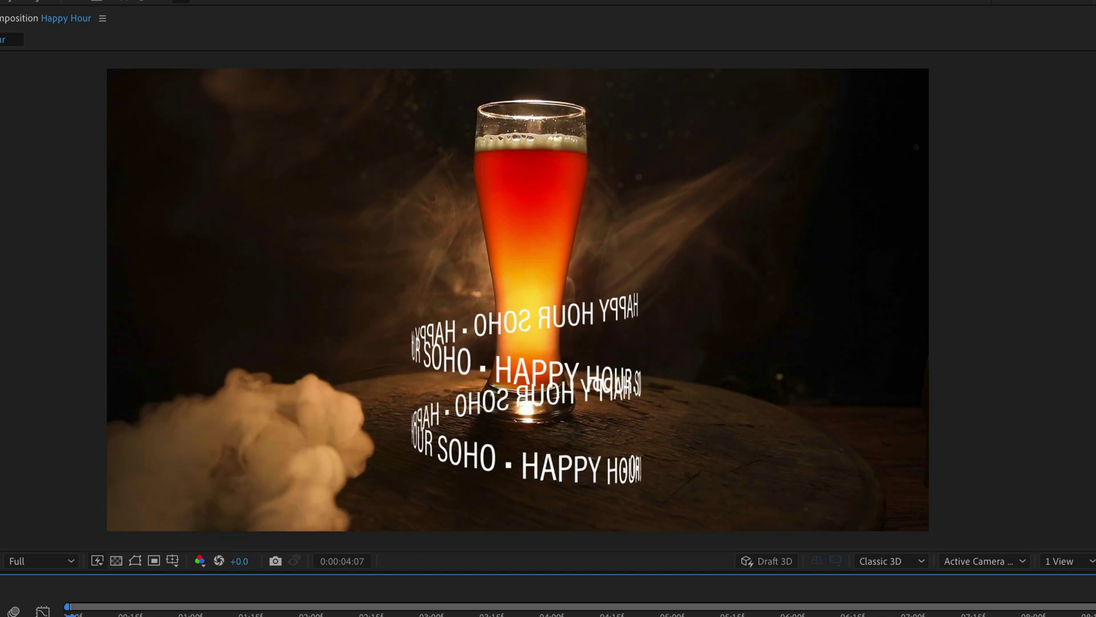
key("space")
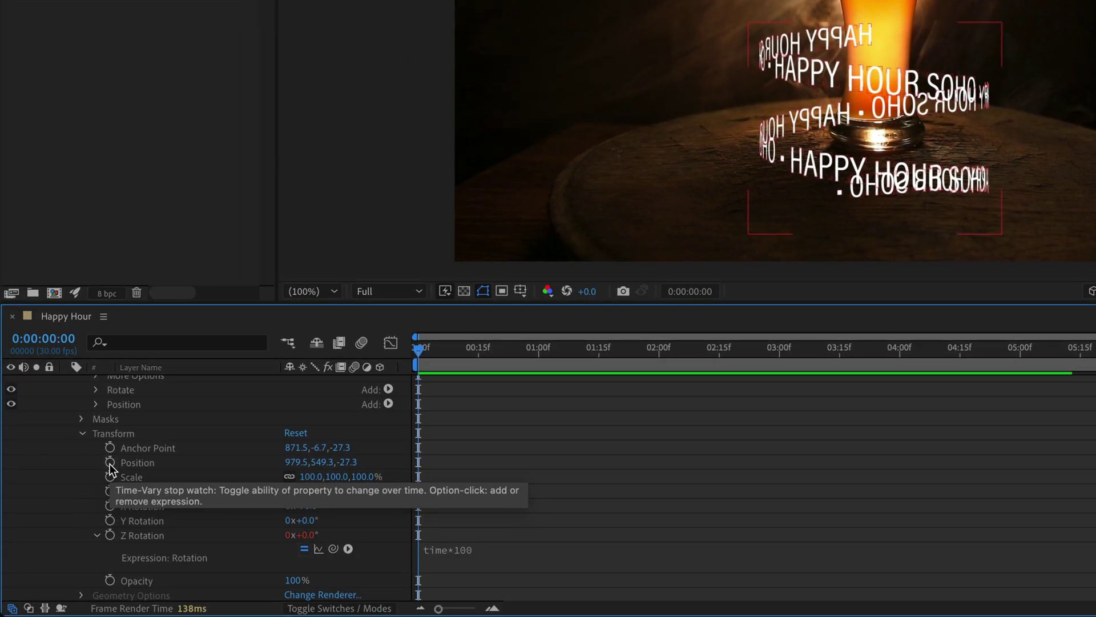
Step: Keyframe the layer's Position so the text spiral rises up the glass by about 9 seconds, then preview
left_click(109, 464)
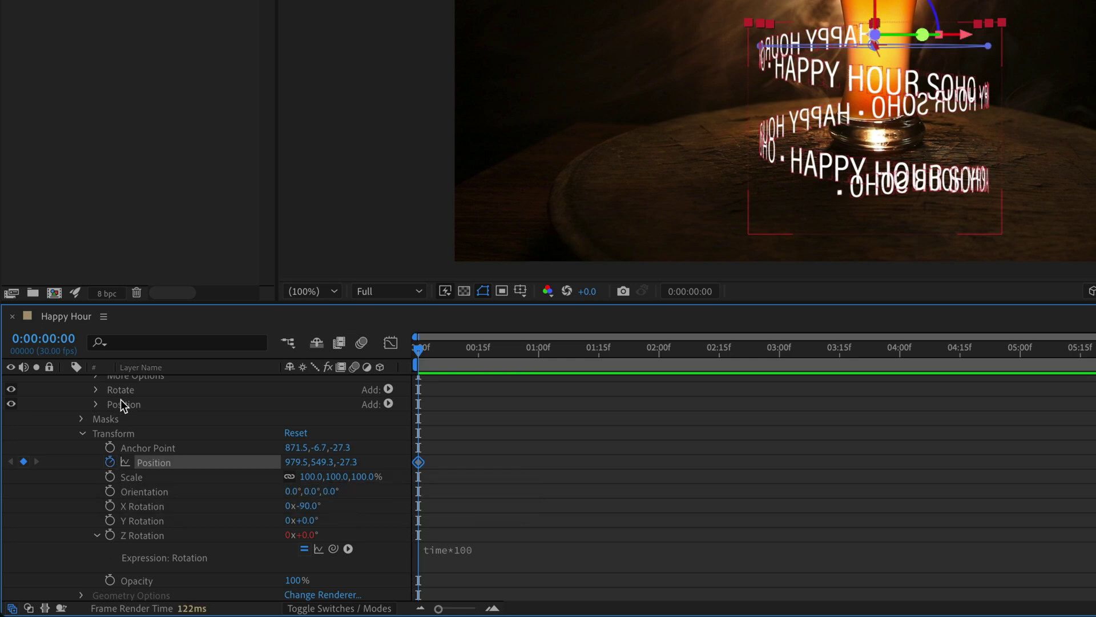
left_click_drag(418, 349, 1001, 460)
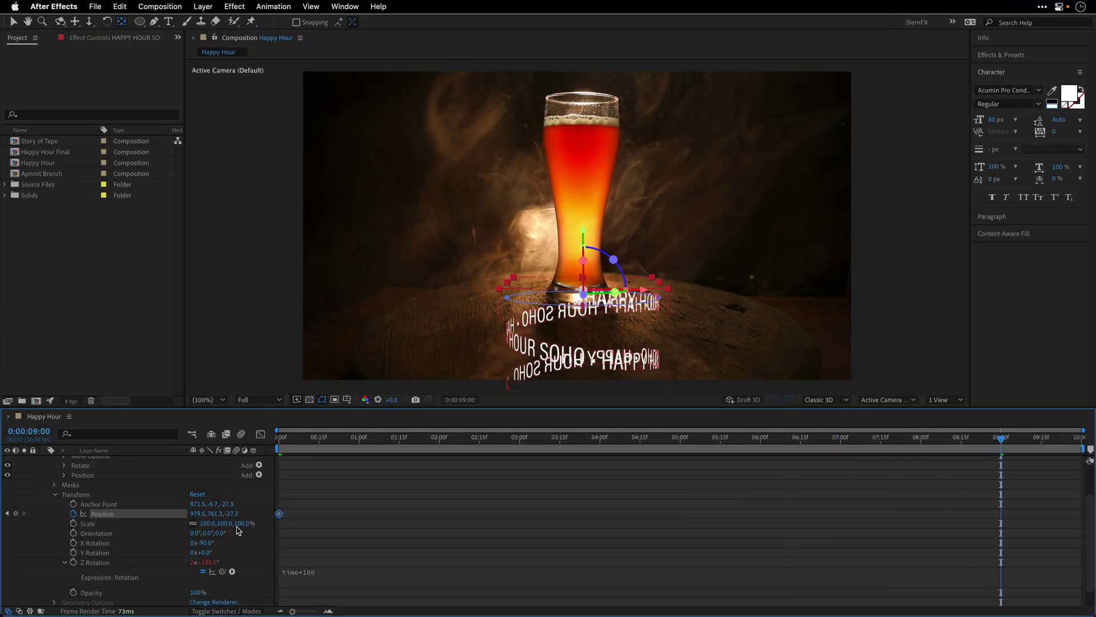
left_click_drag(216, 513, 2, 497)
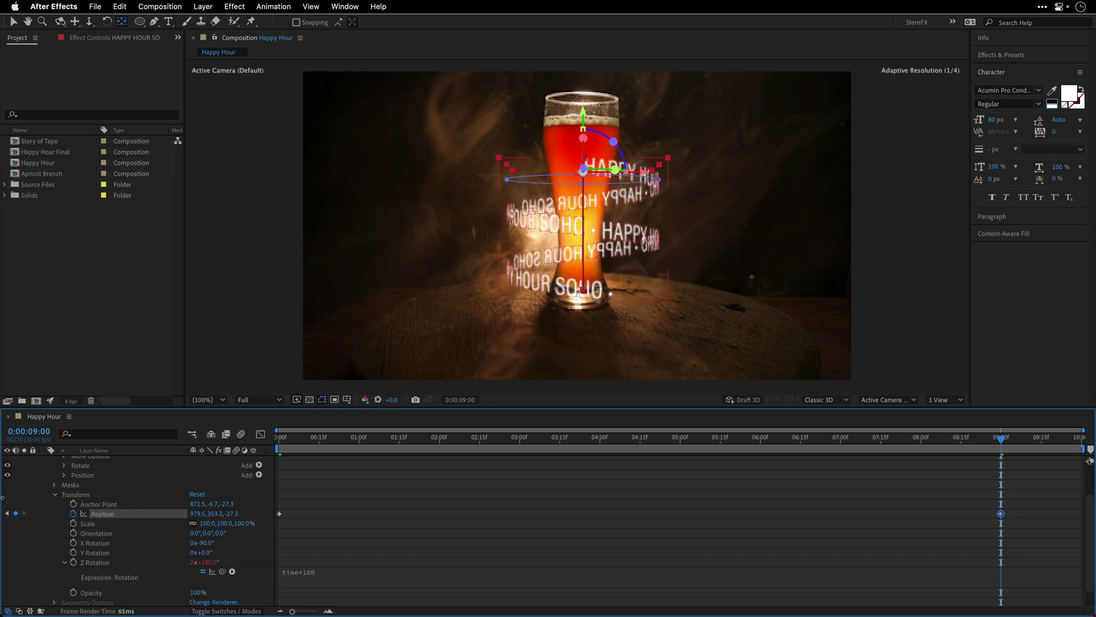
left_click_drag(225, 514, 163, 511)
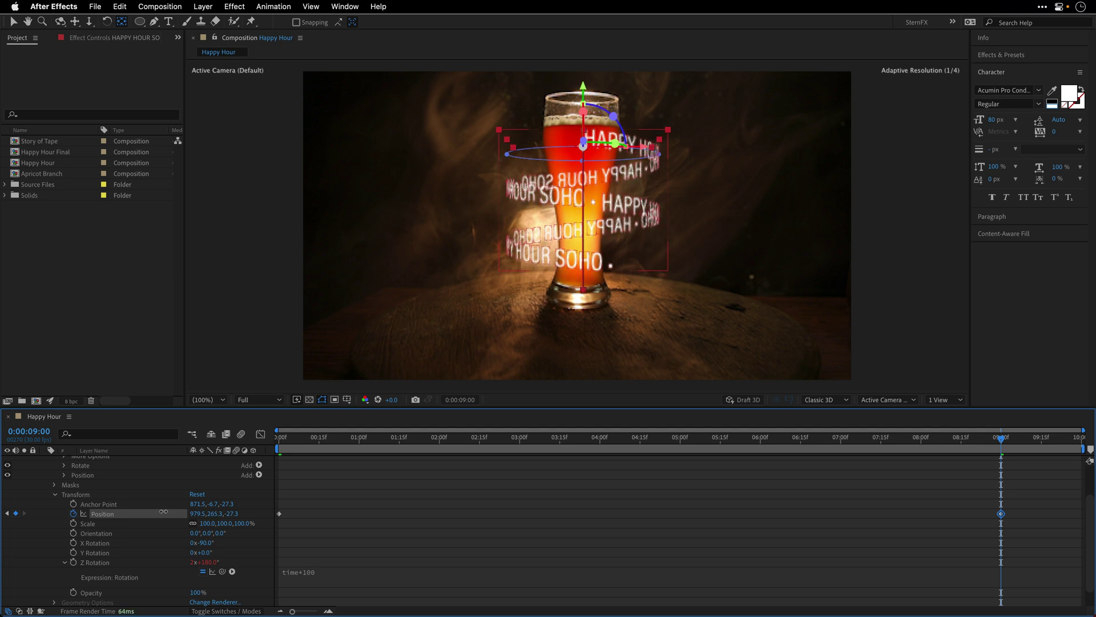
left_click(278, 440)
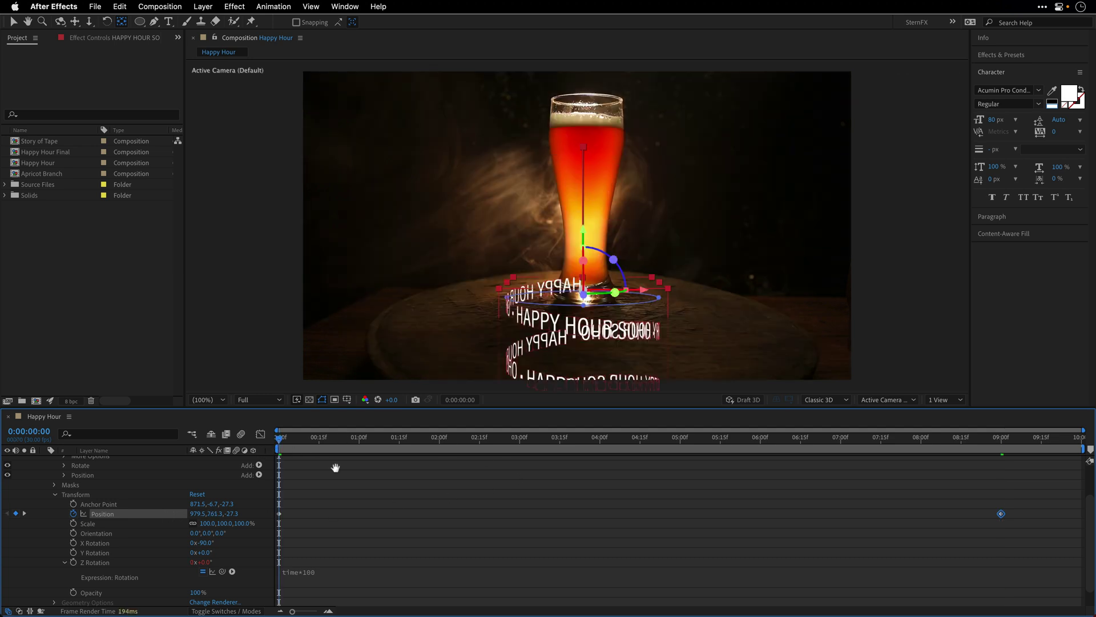
key("space")
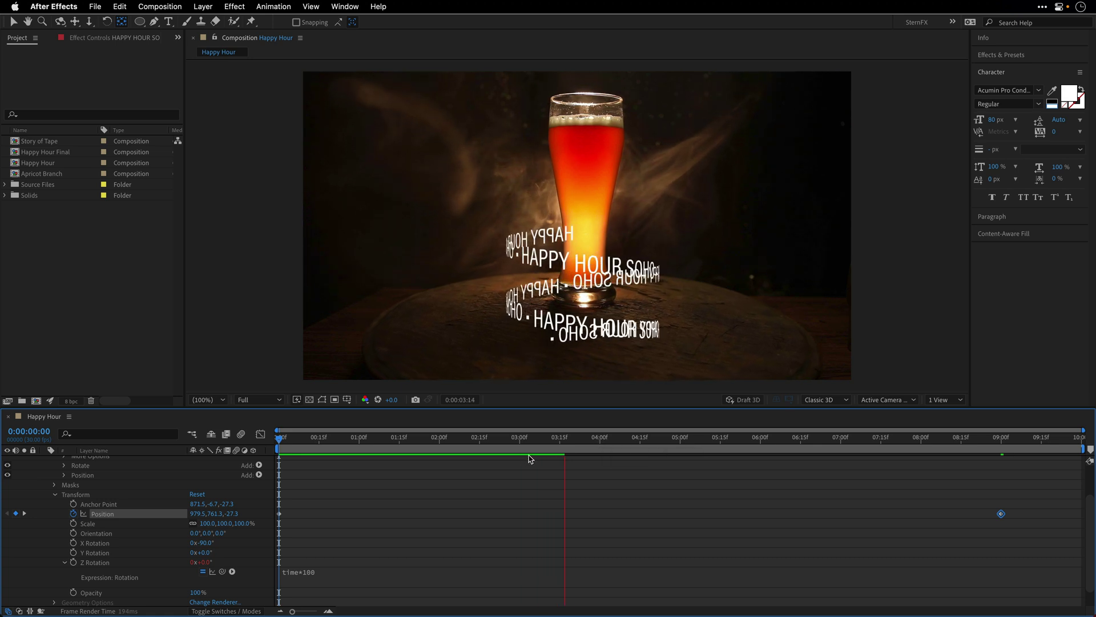
key("space")
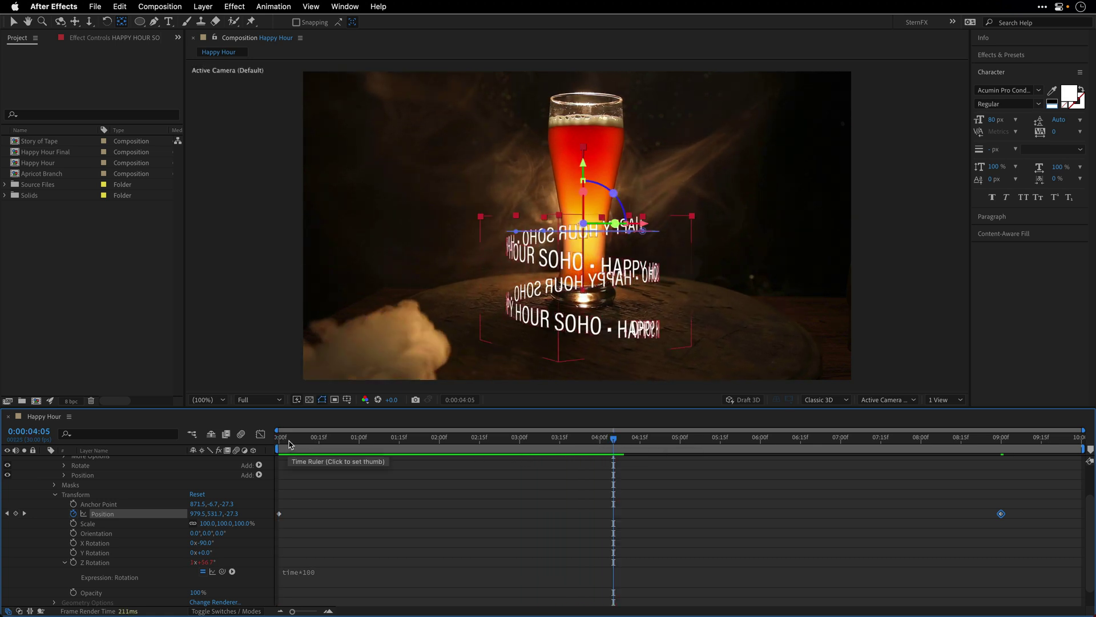
left_click_drag(290, 445, 279, 444)
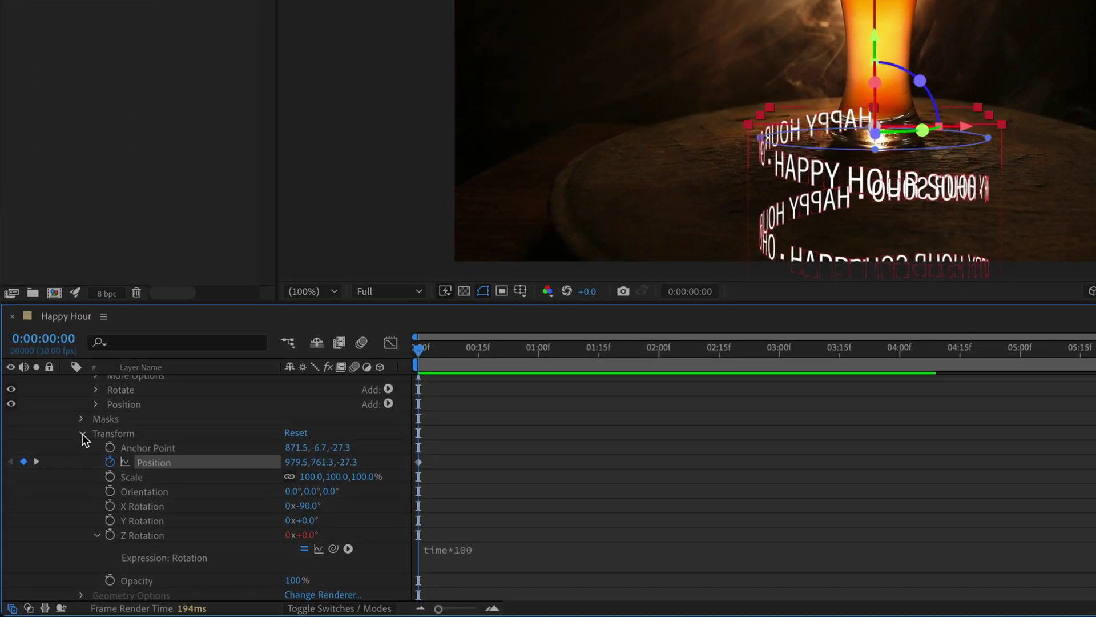
Step: Add a text animator named Opacity with character opacity set to 0%
left_click(83, 434)
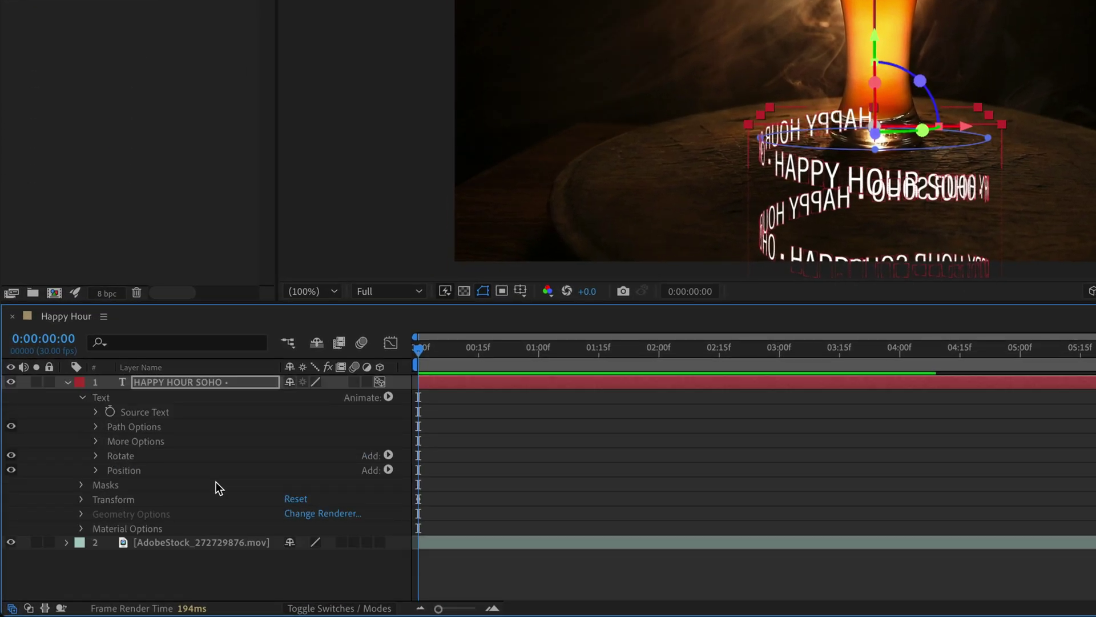
left_click(125, 379)
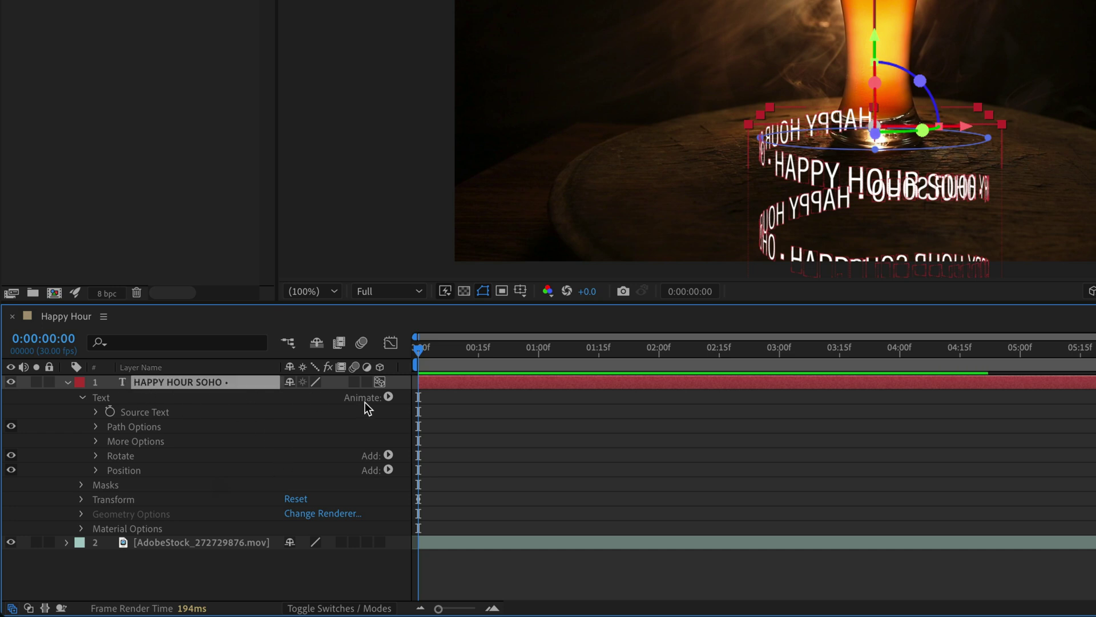
left_click(389, 397)
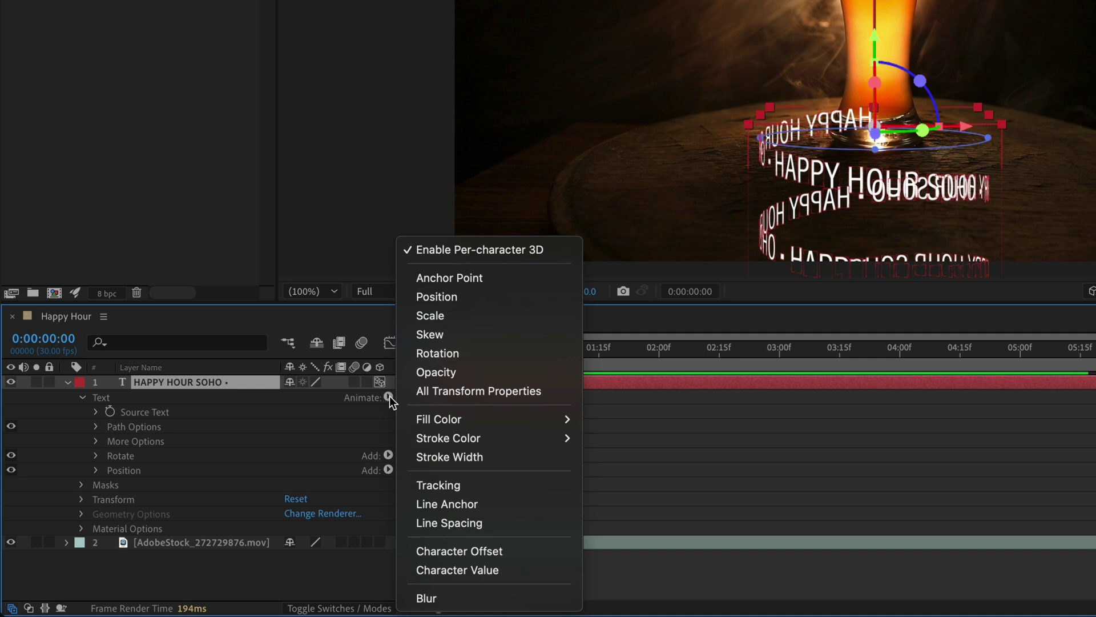
left_click(437, 374)
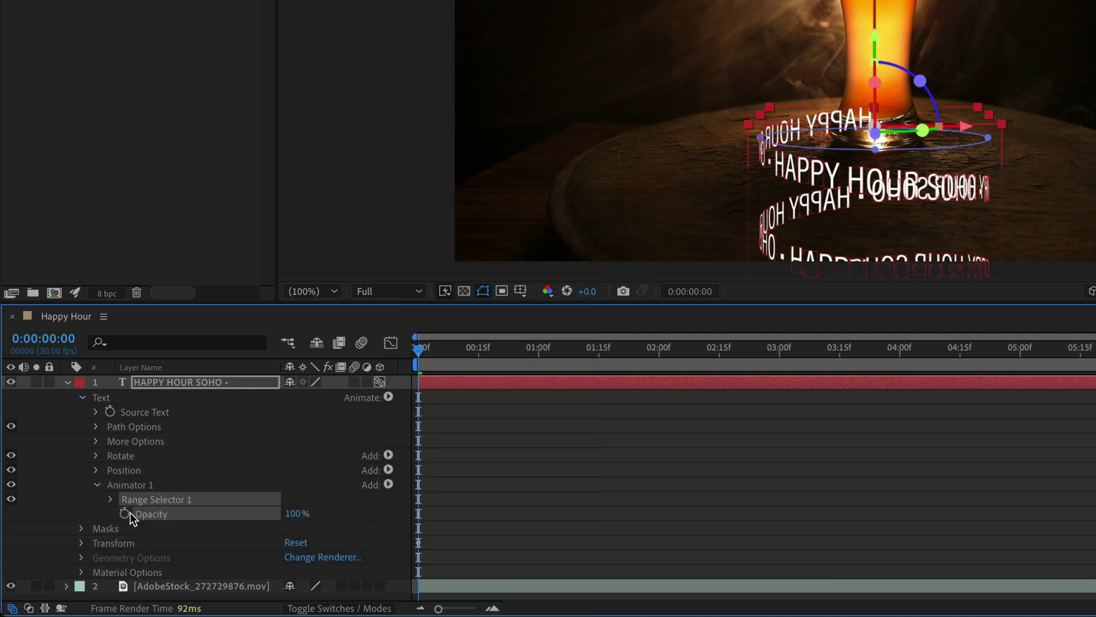
left_click(128, 485)
key("Return")
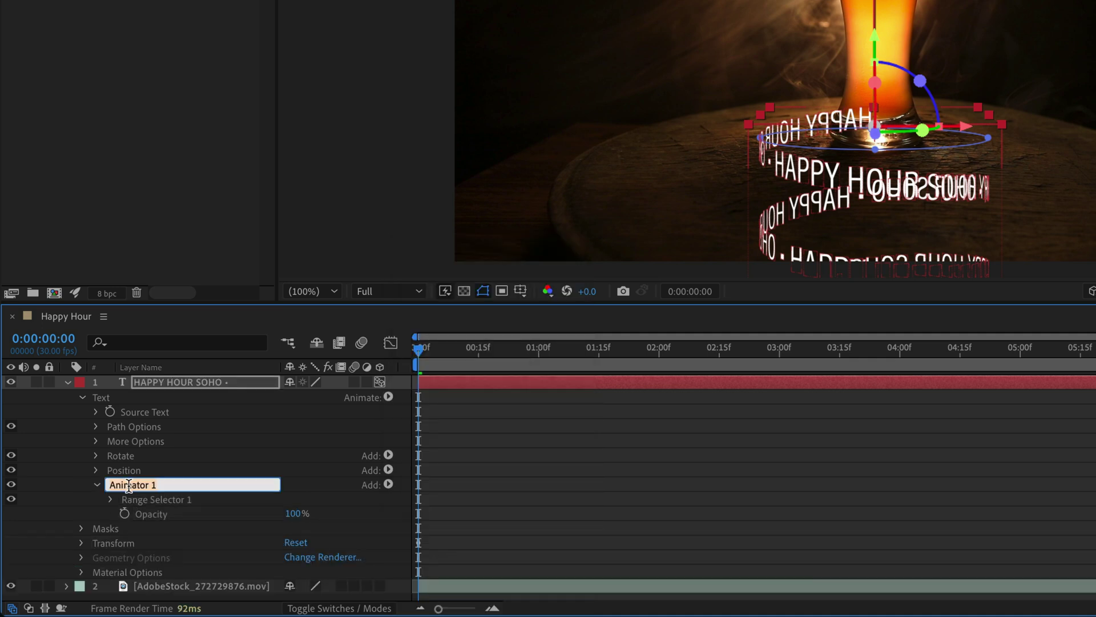
type("Opacity")
key("Return")
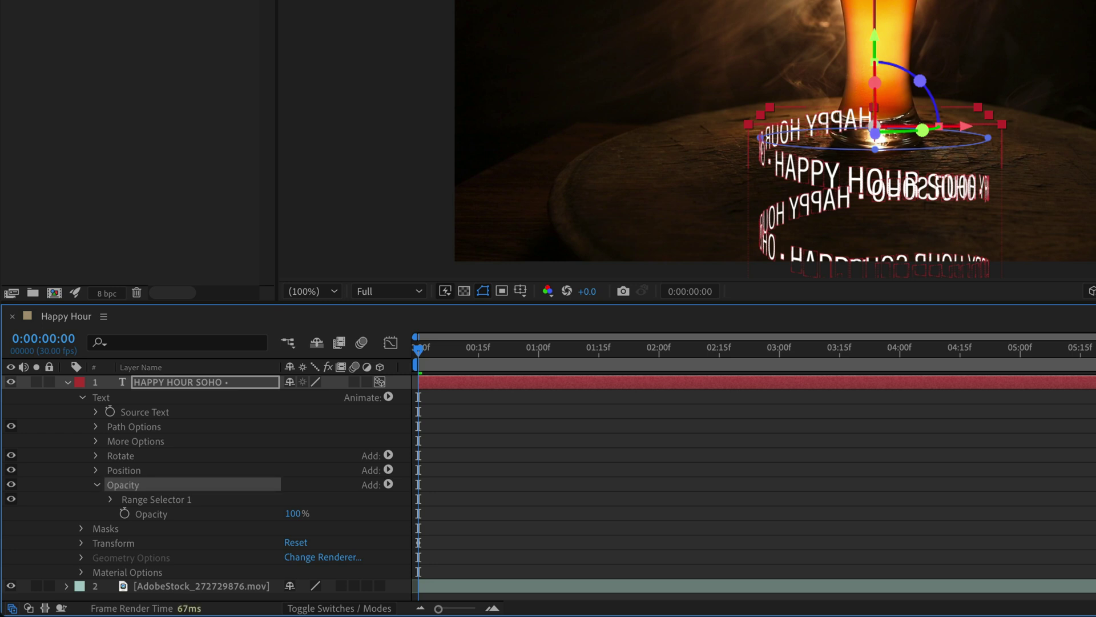
left_click(297, 513)
type("0")
key("Return")
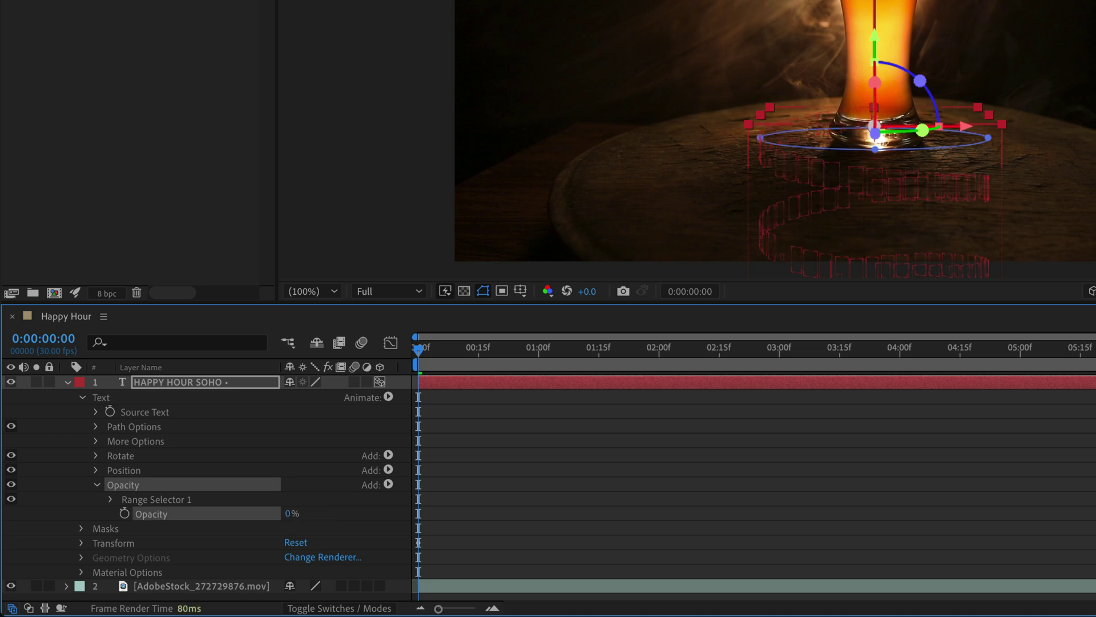
Step: Keyframe Range Selector 1 Start from 0% at 0:00 to 100% at 5:00, then preview
left_click(110, 499)
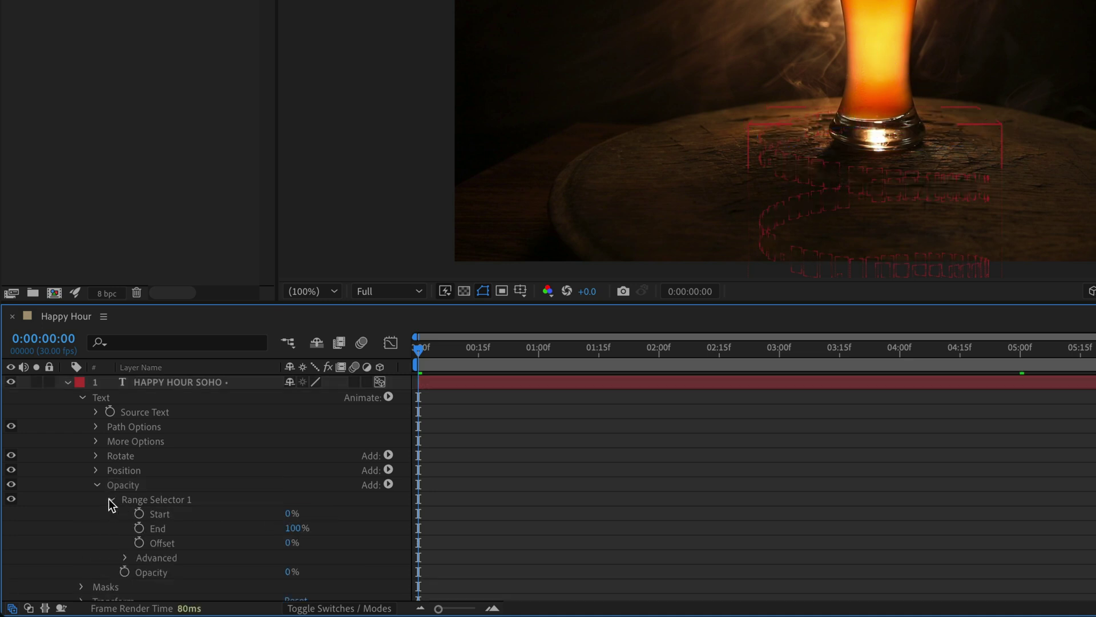
left_click(139, 513)
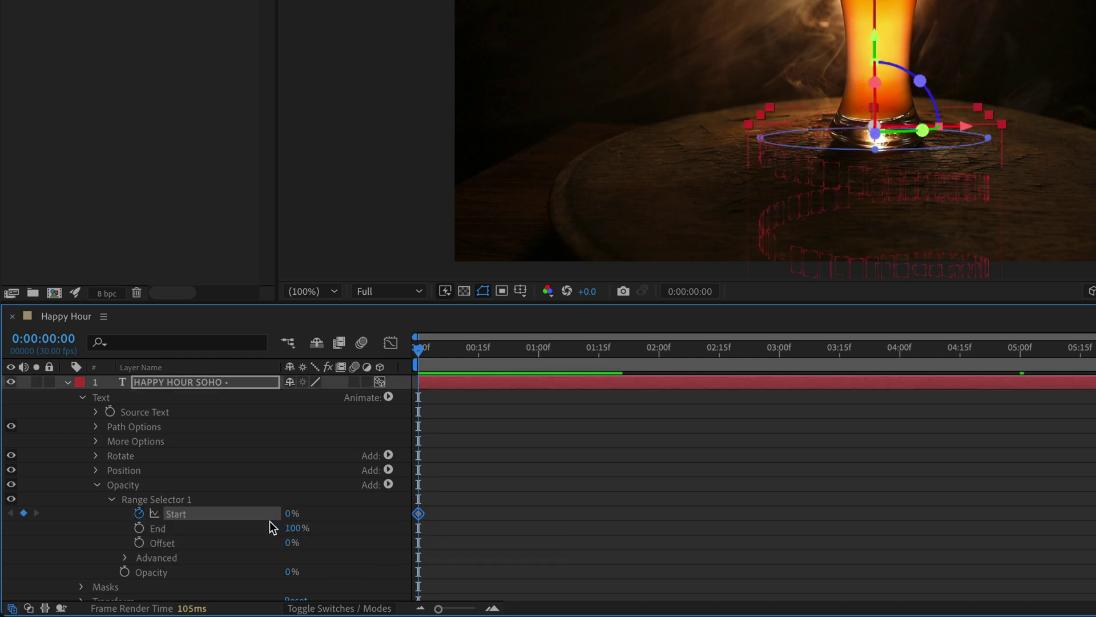
left_click(1019, 355)
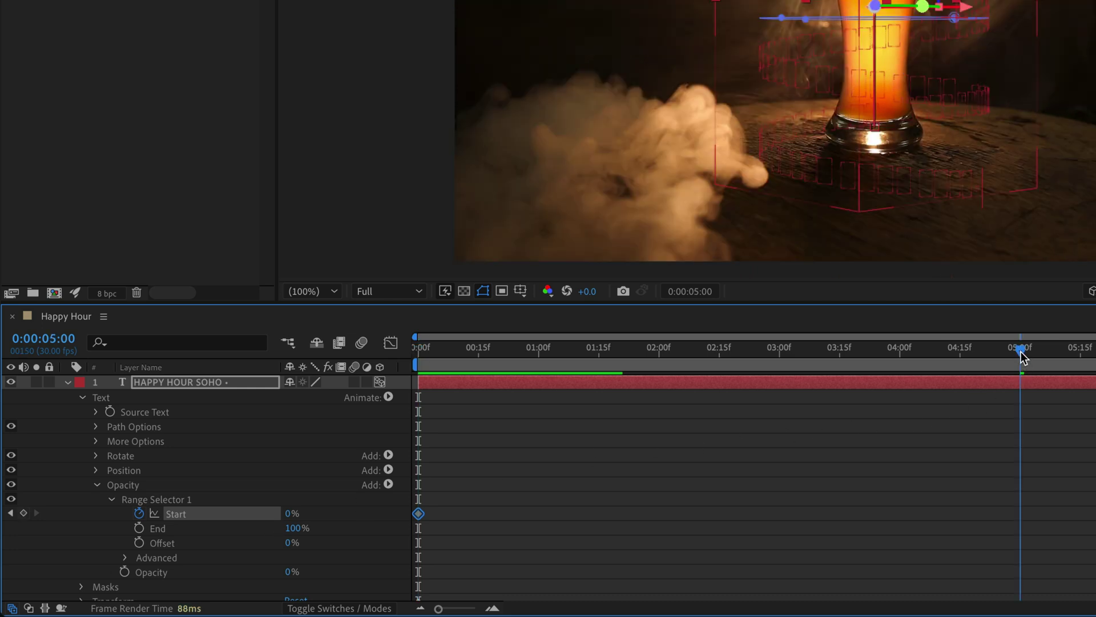
left_click(292, 513)
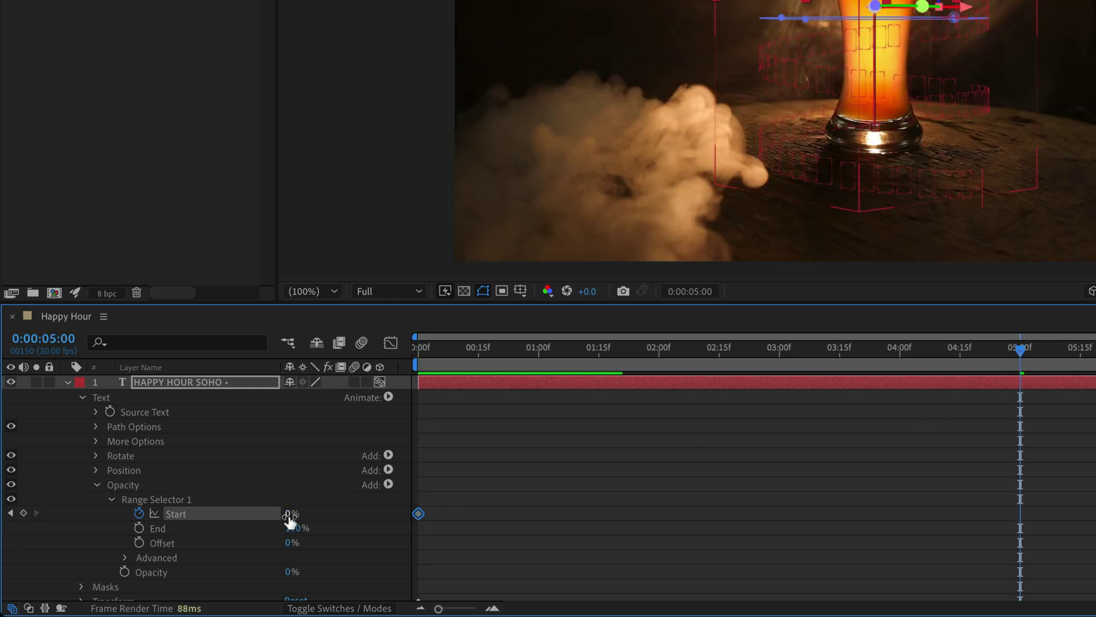
type("100")
key("Return")
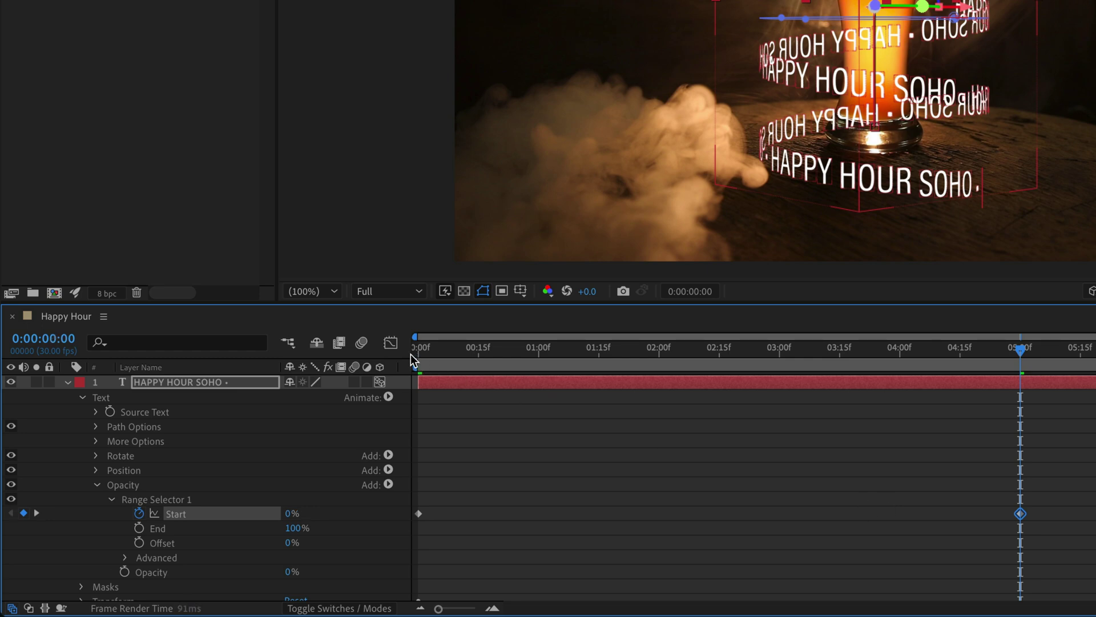
left_click(419, 348)
key("space")
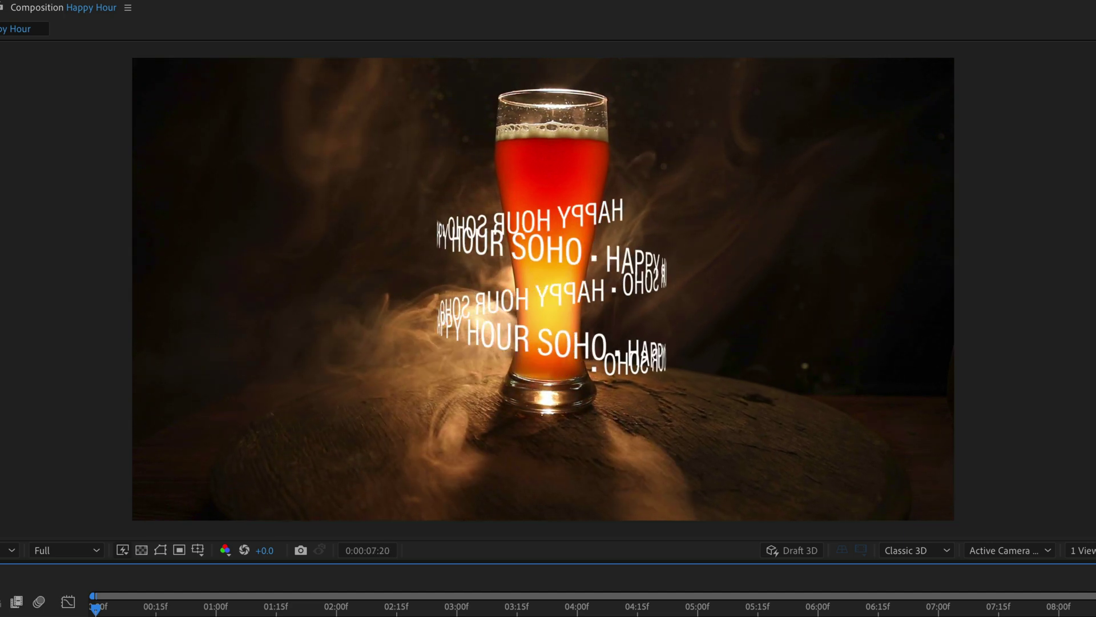
Step: Duplicate the AdobeStock beer footage at the first frame, stack the copy above the text layer, and make it 3D
key("space")
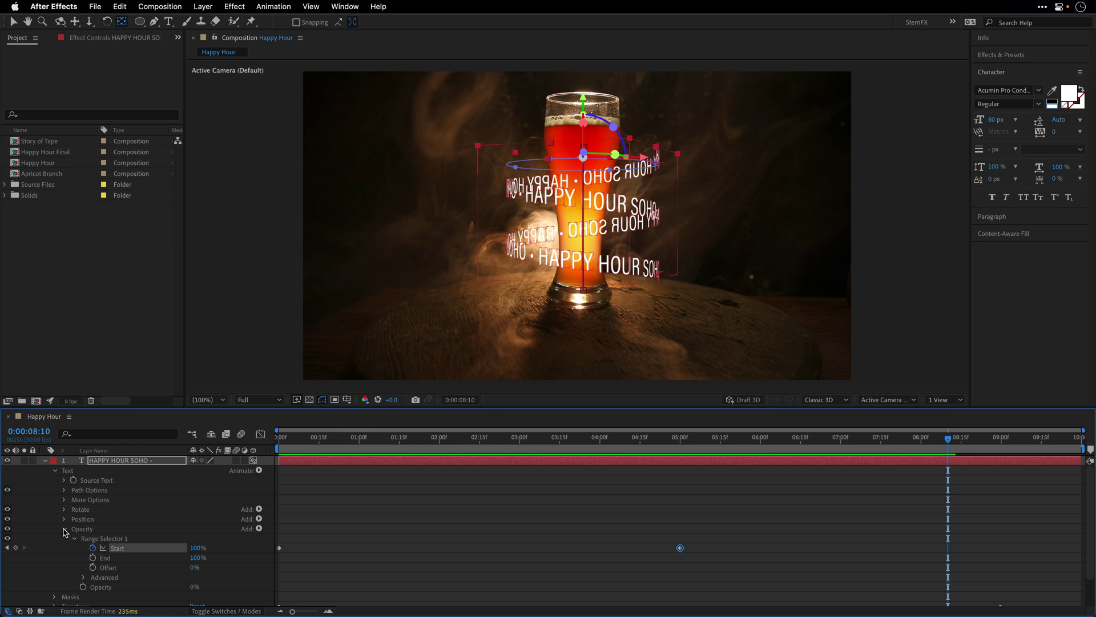
left_click(63, 480)
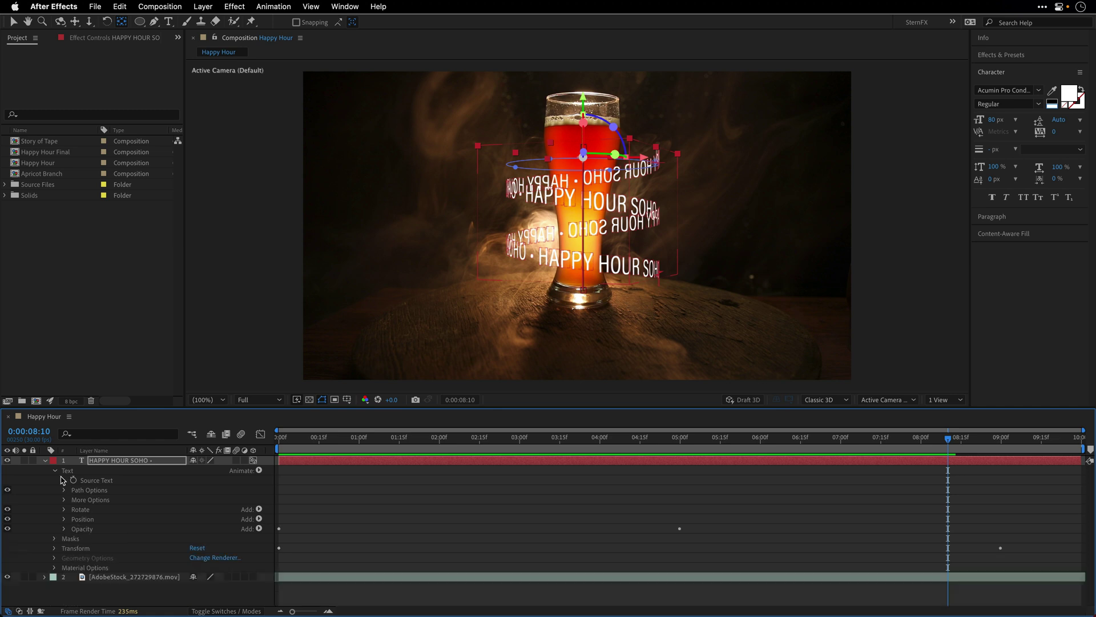
left_click(46, 461)
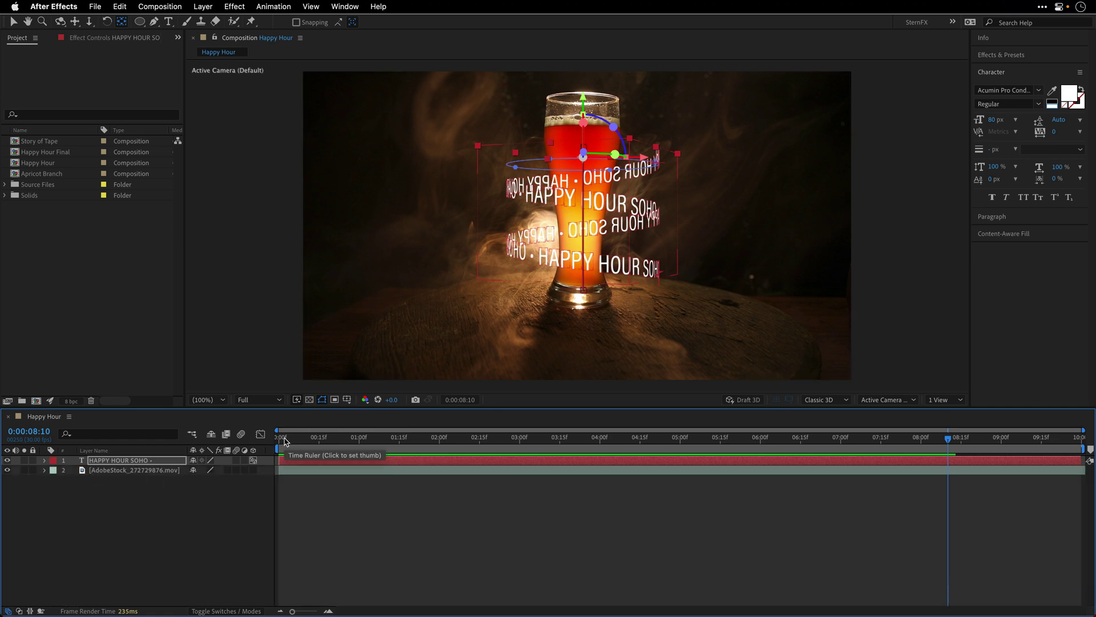
left_click(105, 471)
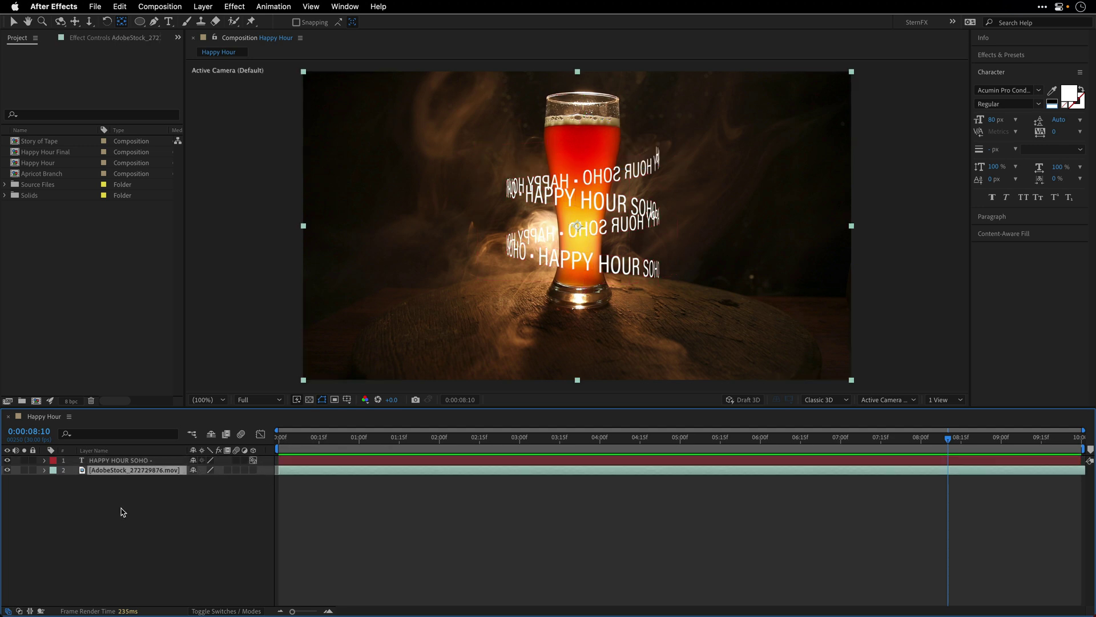
left_click_drag(282, 440, 247, 445)
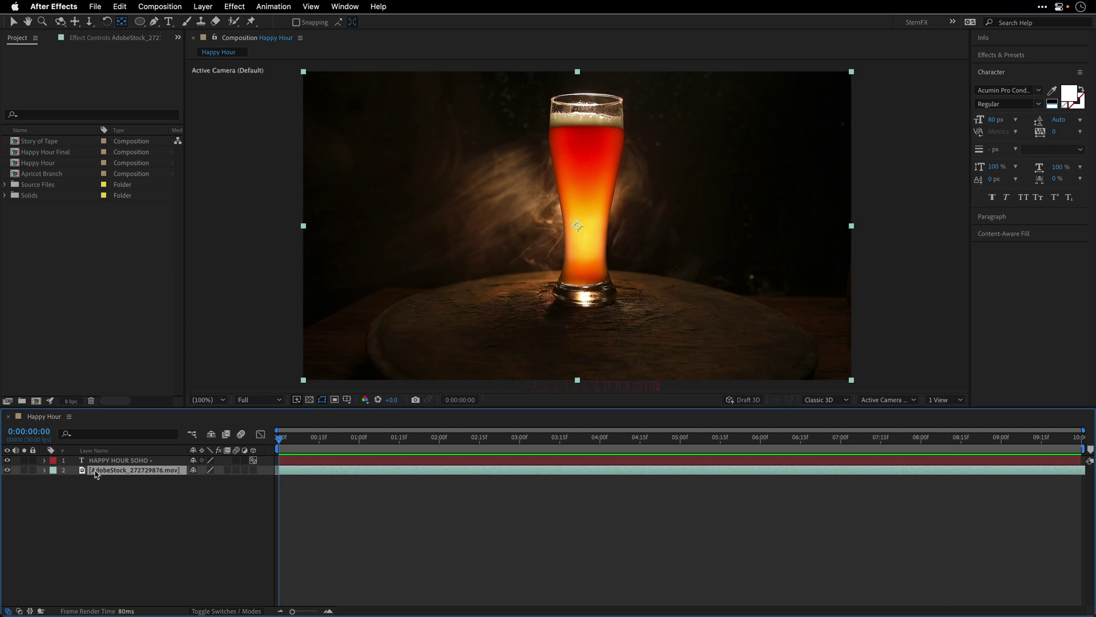
key("super+d")
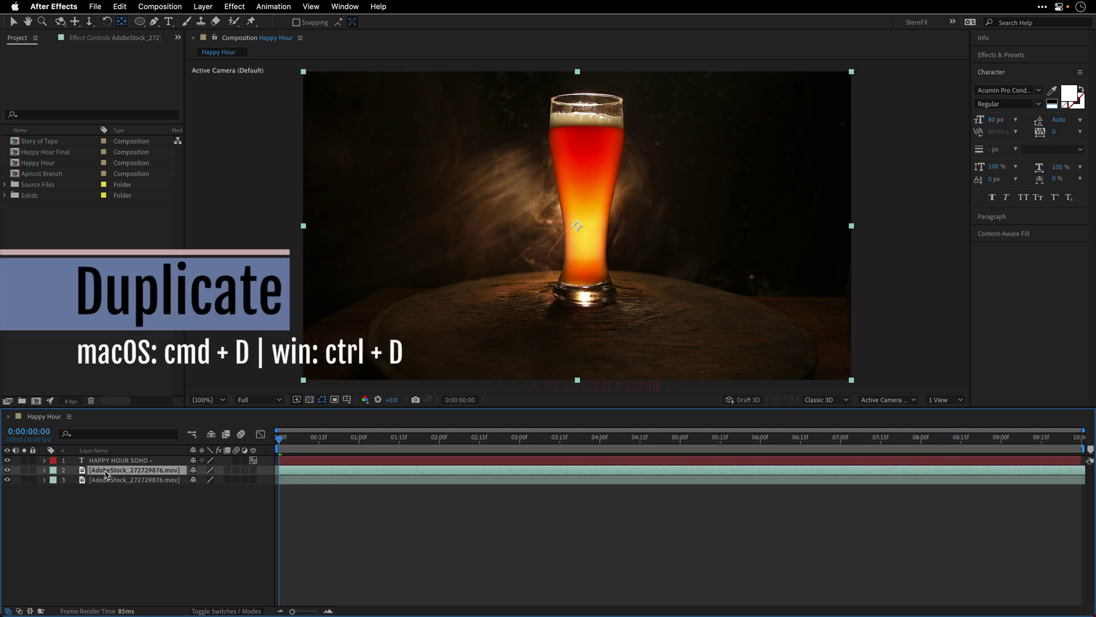
left_click_drag(106, 474, 116, 464)
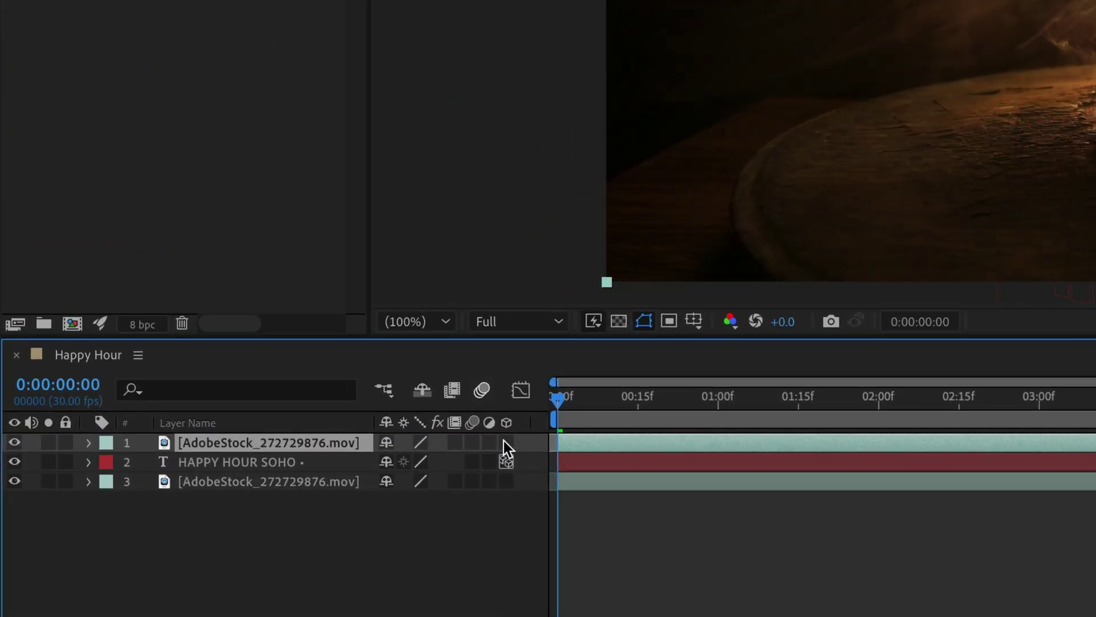
left_click(505, 440)
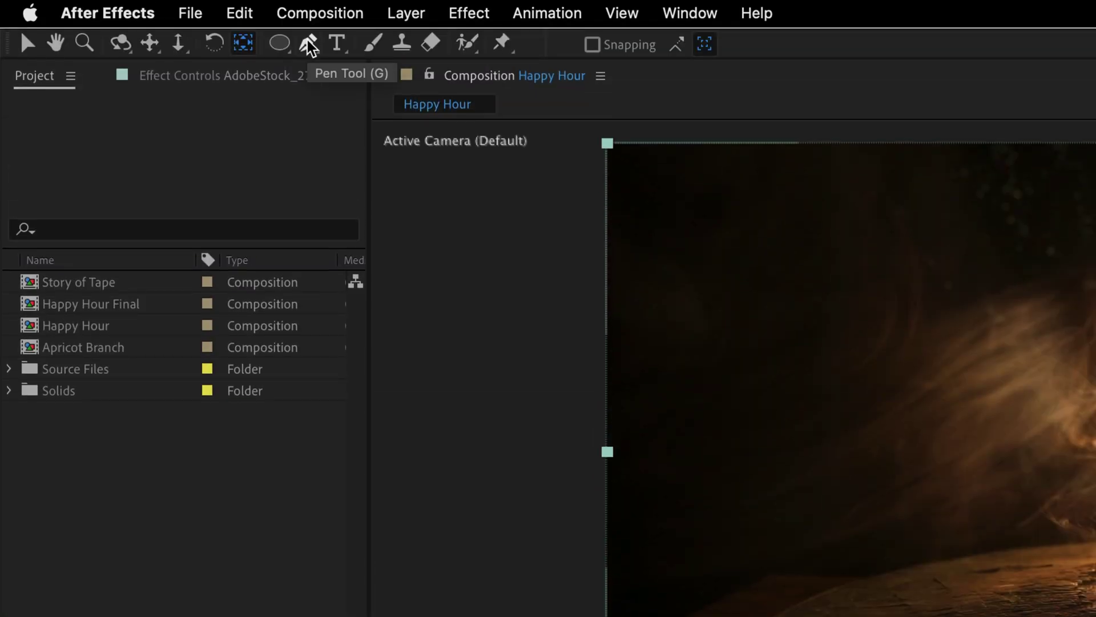
Step: With the Pen tool, trace a closed mask around the beer glass outline on the top footage copy
left_click(308, 43)
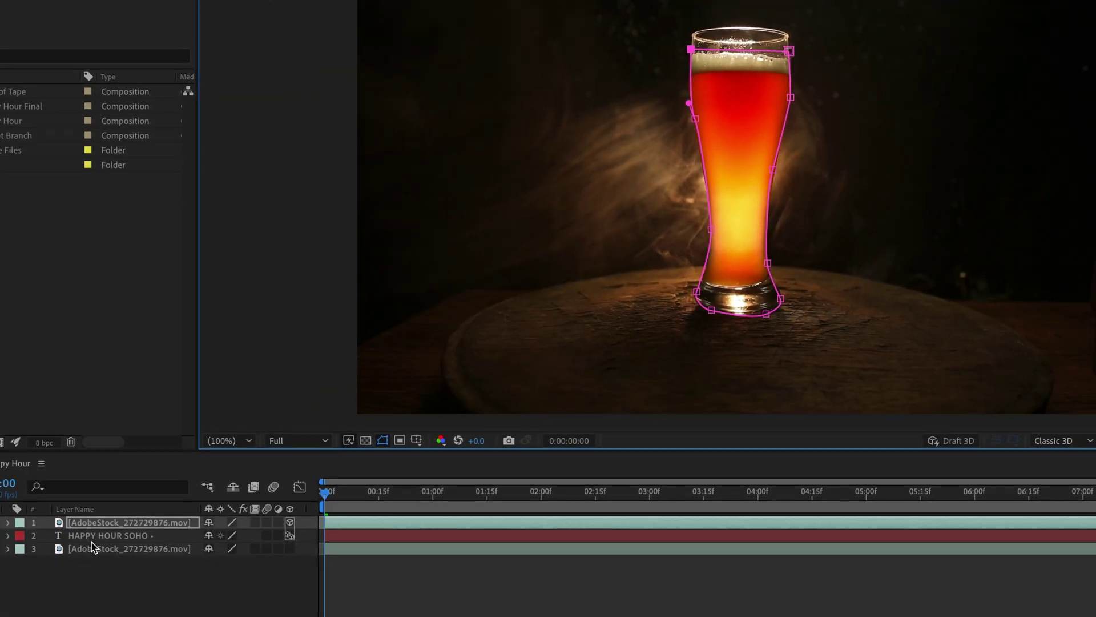
Step: Add a Mask Path keyframe for Mask 1 on the top footage copy at frame zero
left_click(8, 523)
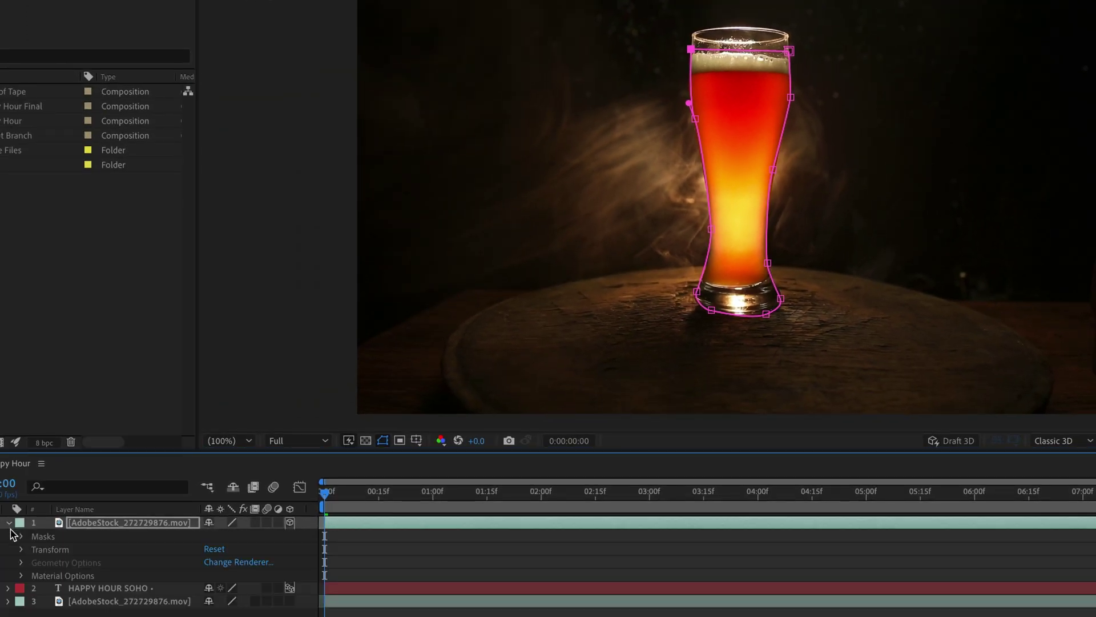
left_click(21, 537)
left_click(34, 549)
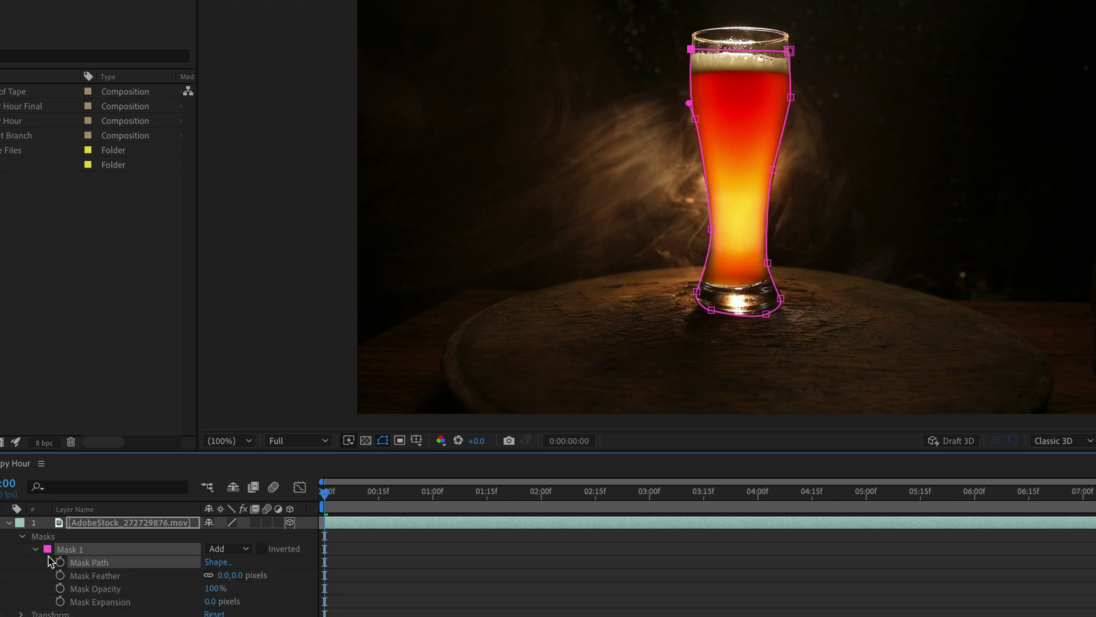
left_click(60, 562)
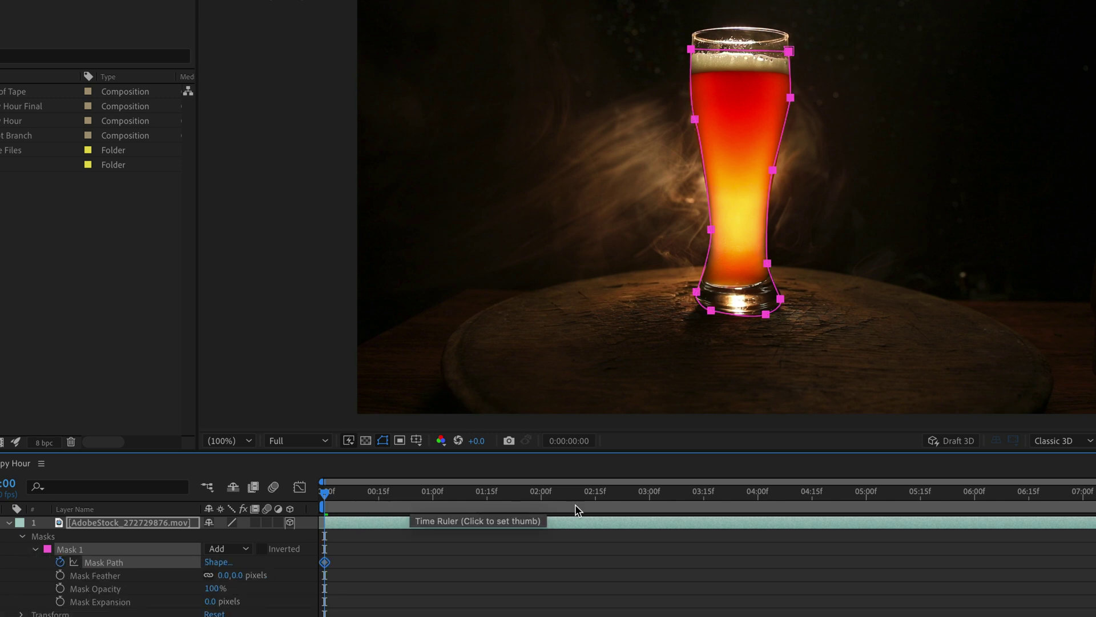
Step: At 0:00:09:29, shift the mask left to refit the glass, then check the fit mid-clip
left_click(654, 498)
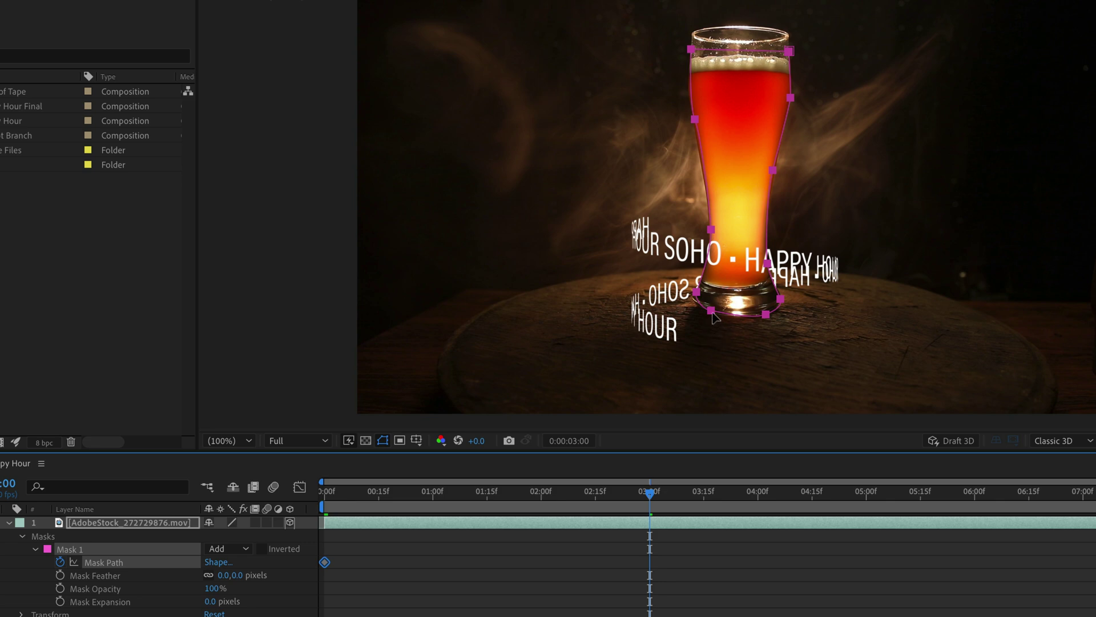
left_click_drag(765, 492, 1094, 508)
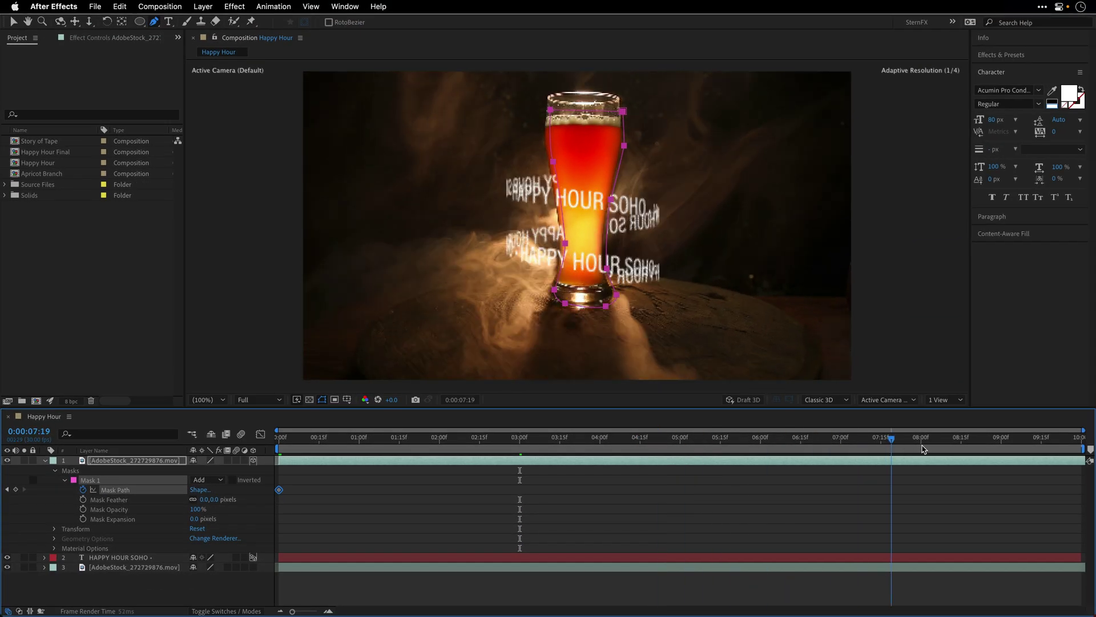
left_click_drag(924, 450, 1079, 450)
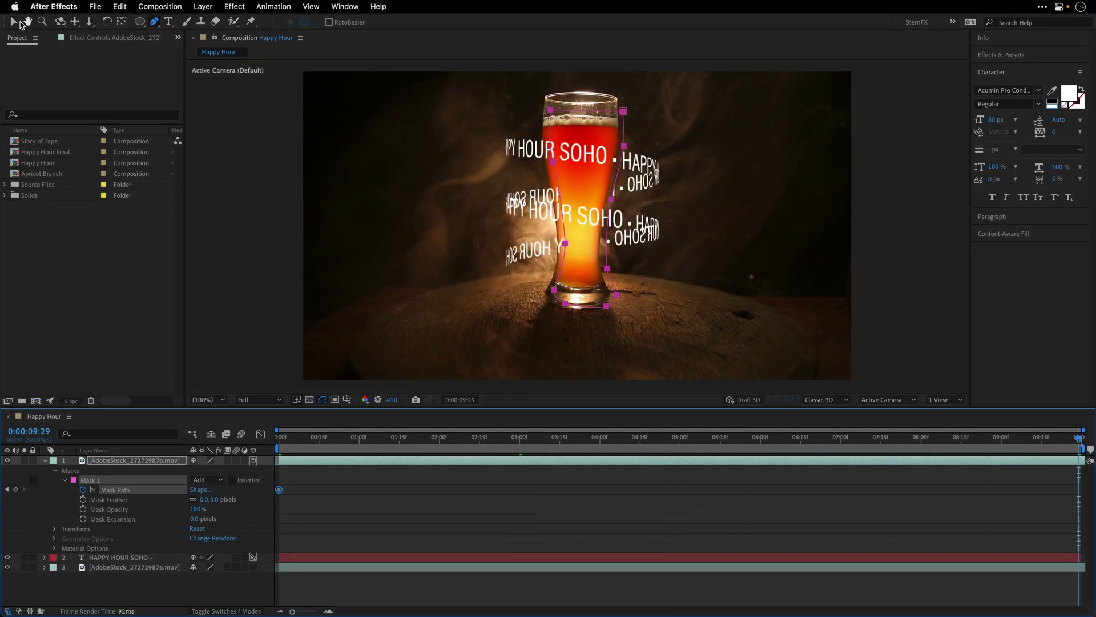
left_click(13, 22)
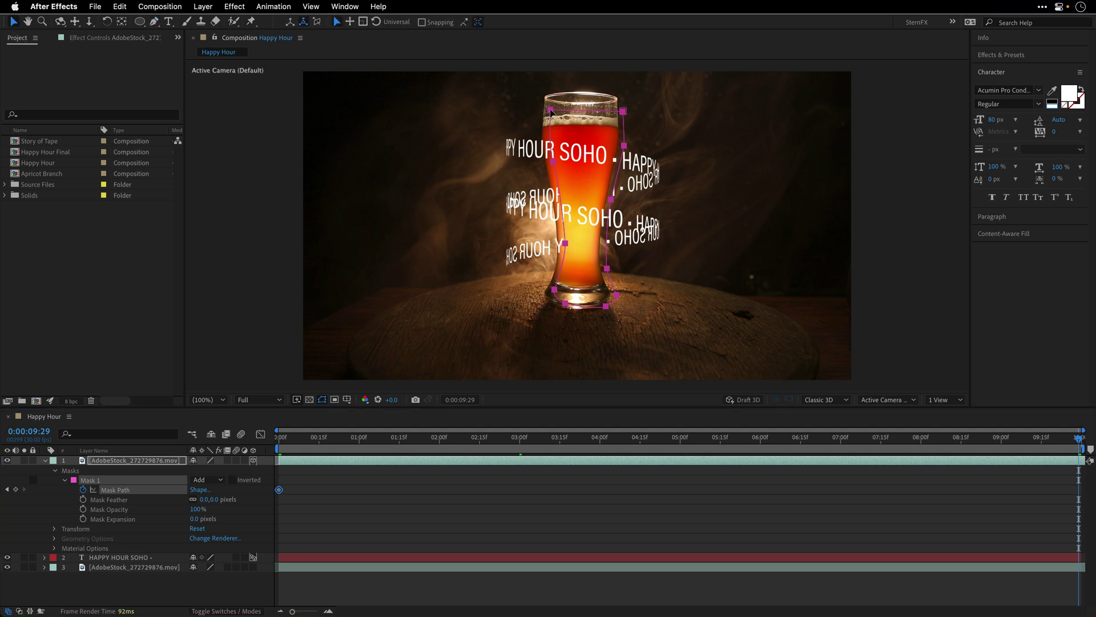
left_click_drag(569, 113, 561, 113)
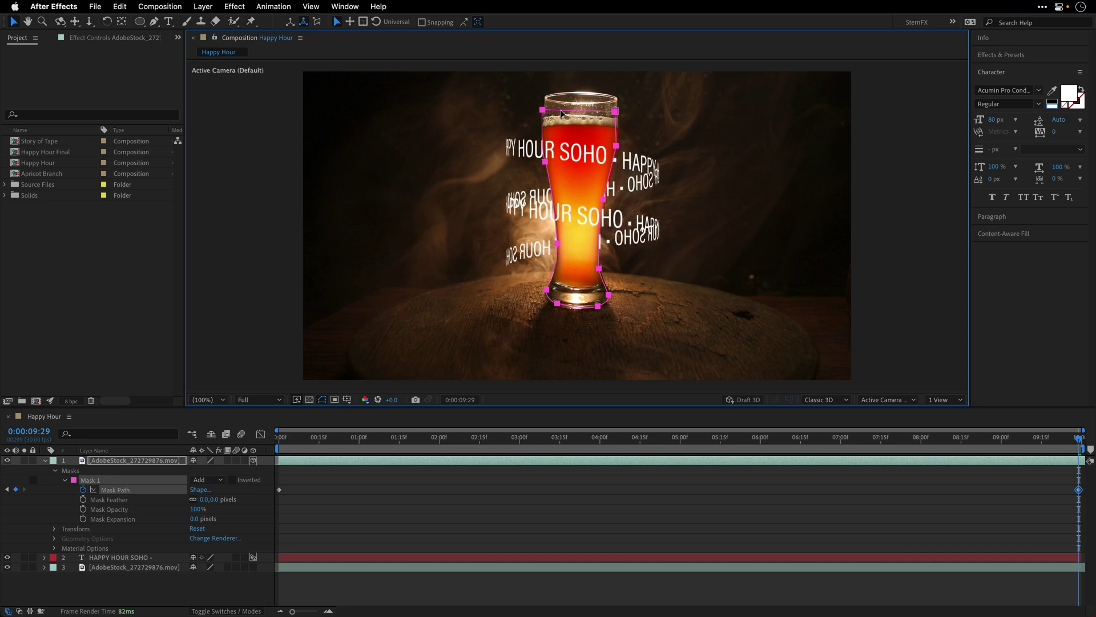
left_click_drag(1081, 455, 844, 458)
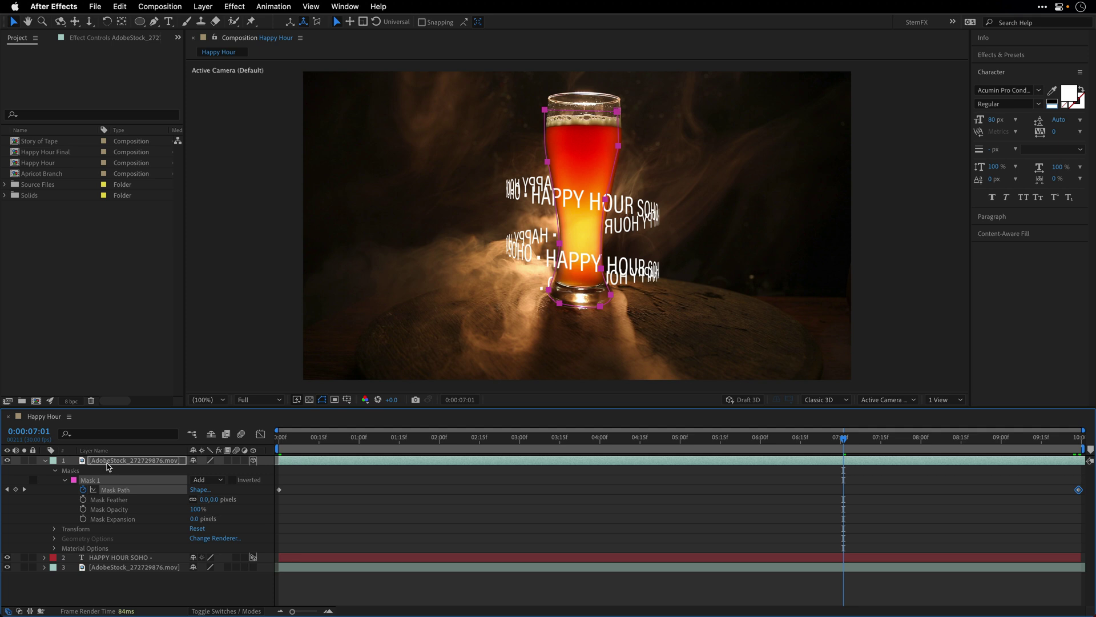
Step: Inspect the text ring from Custom View 1, then return to the Active Camera (Default) view at 0:00:08:00
left_click(149, 588)
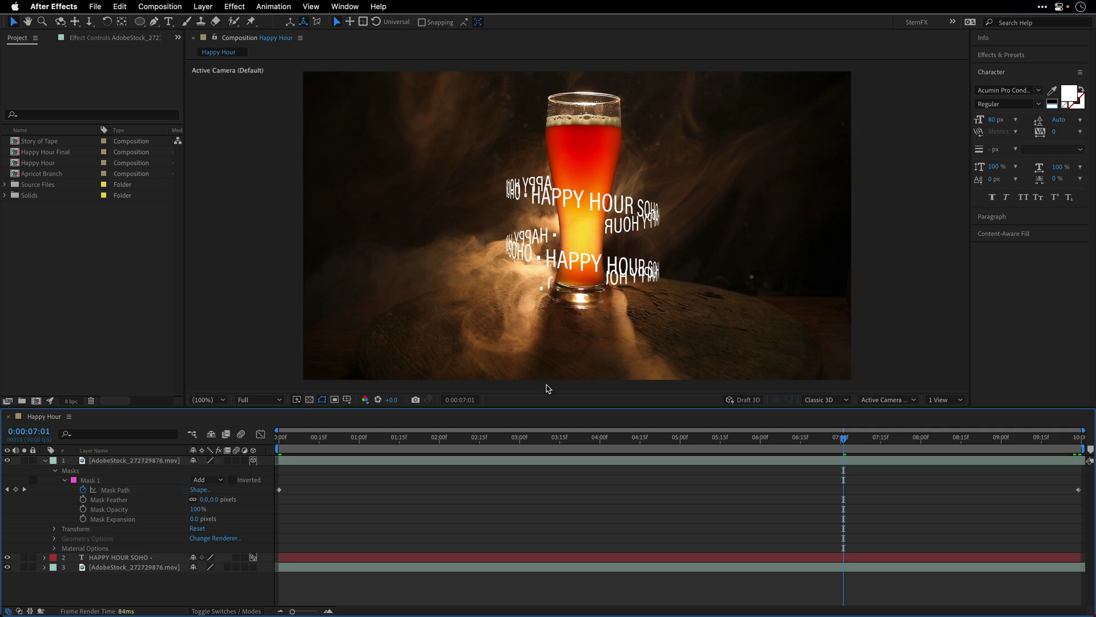
left_click(45, 461)
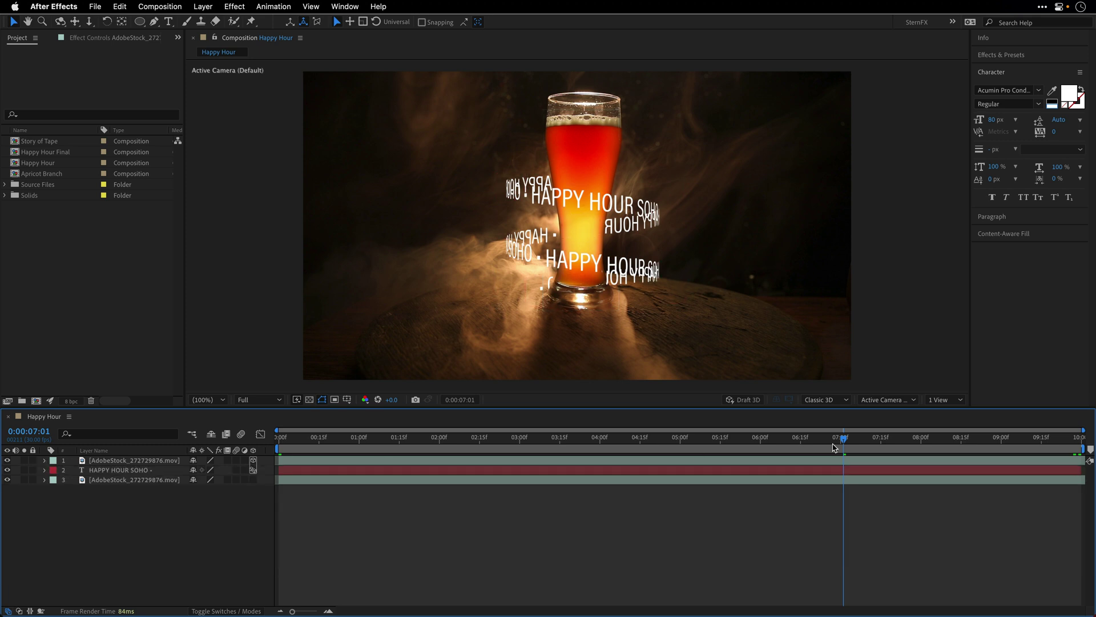
left_click_drag(616, 204, 617, 191)
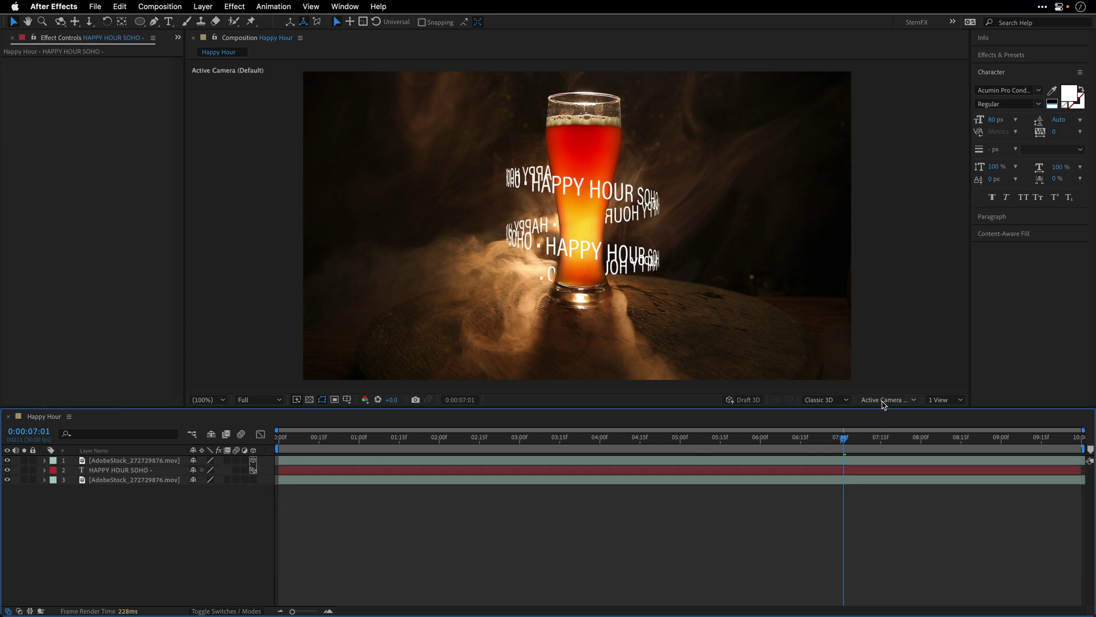
left_click(883, 400)
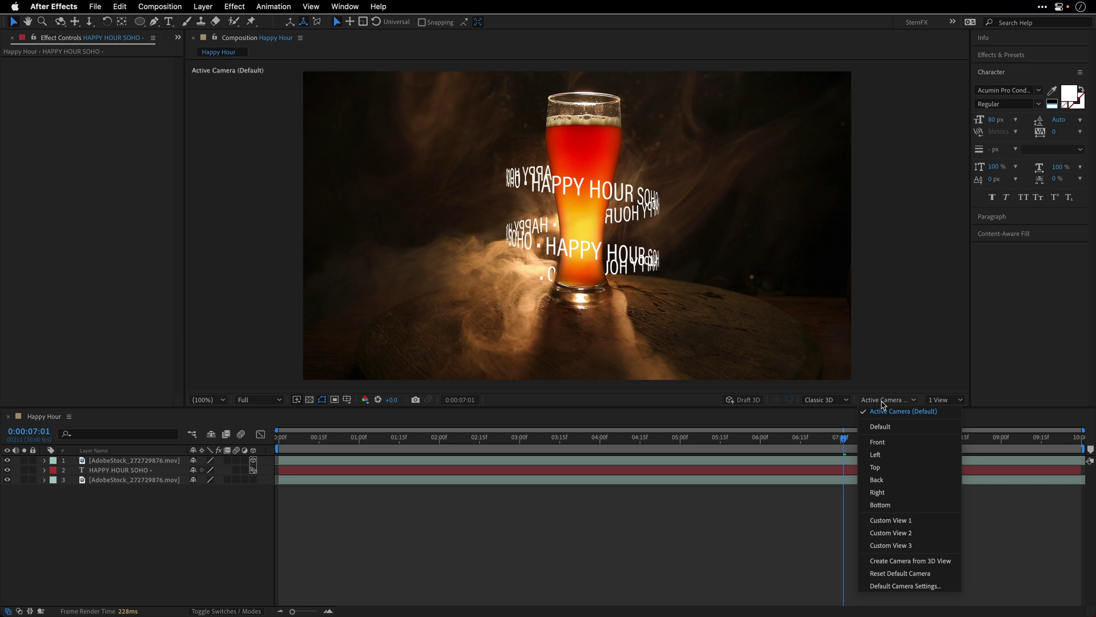
left_click(890, 520)
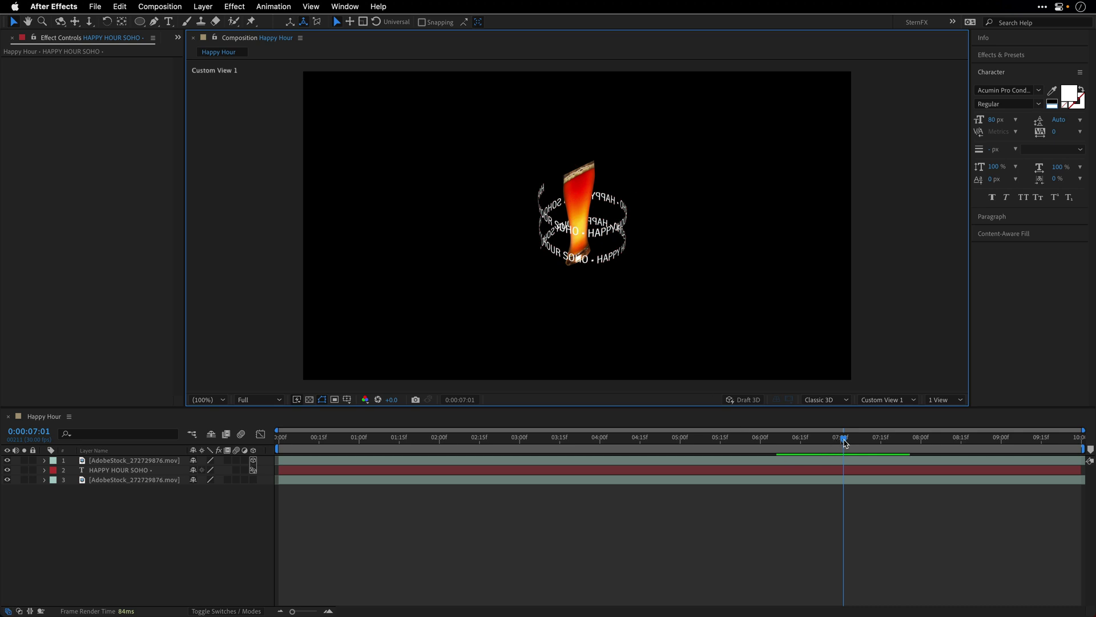
left_click_drag(845, 443, 921, 454)
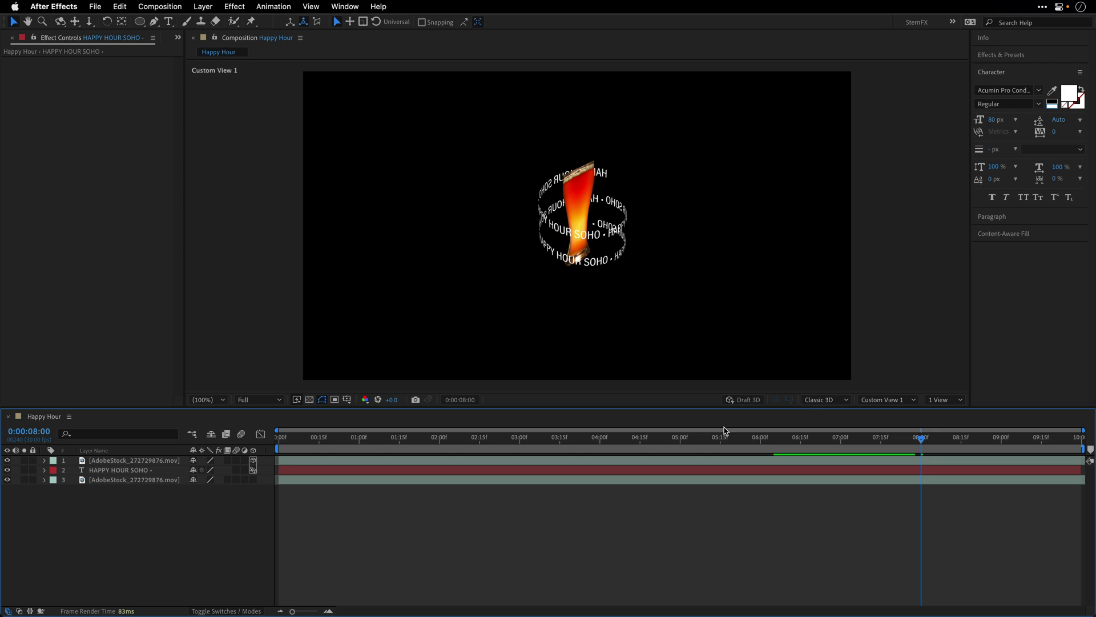
key("F12")
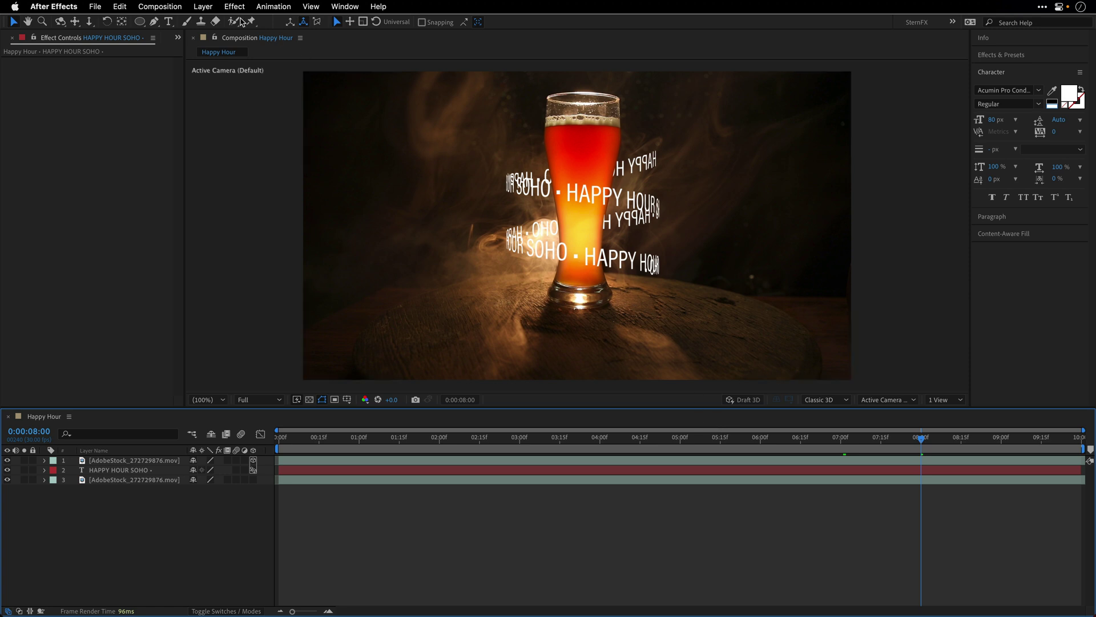
Step: Add Camera 1 through Layer > New > Camera: a 50mm Two-Node Camera with Enable Depth of Field
left_click(203, 7)
mouse_move(205, 24)
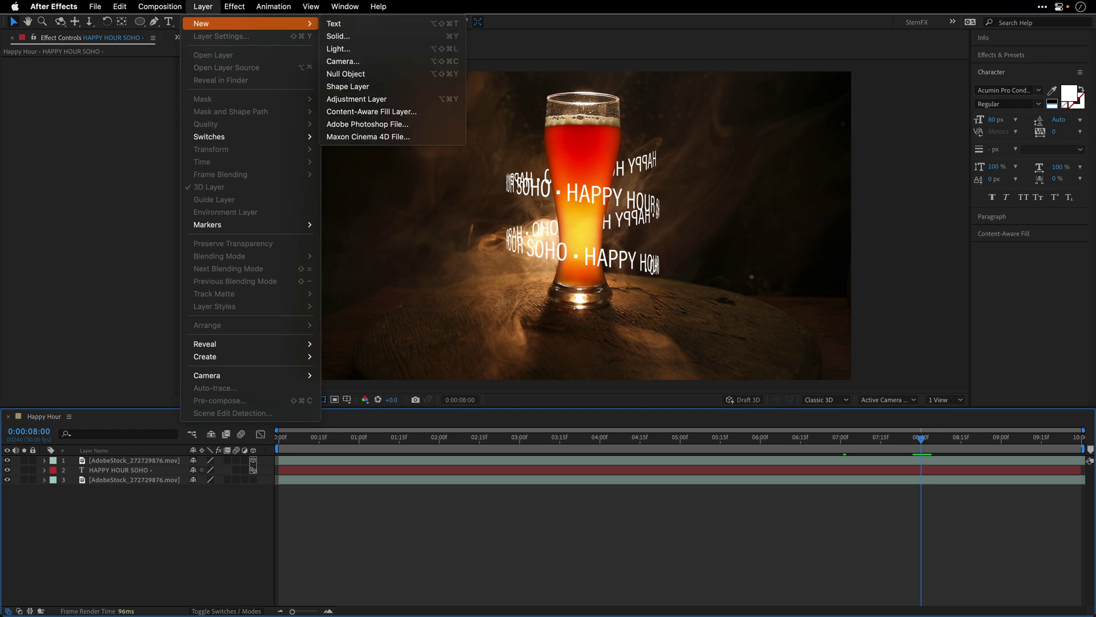
left_click(343, 61)
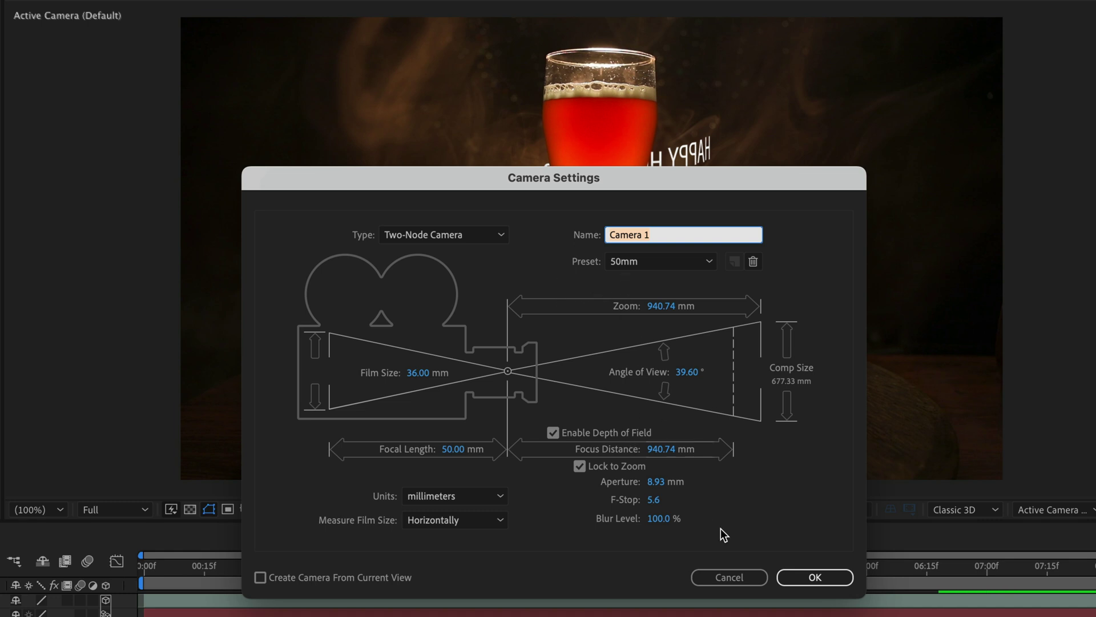
left_click(800, 575)
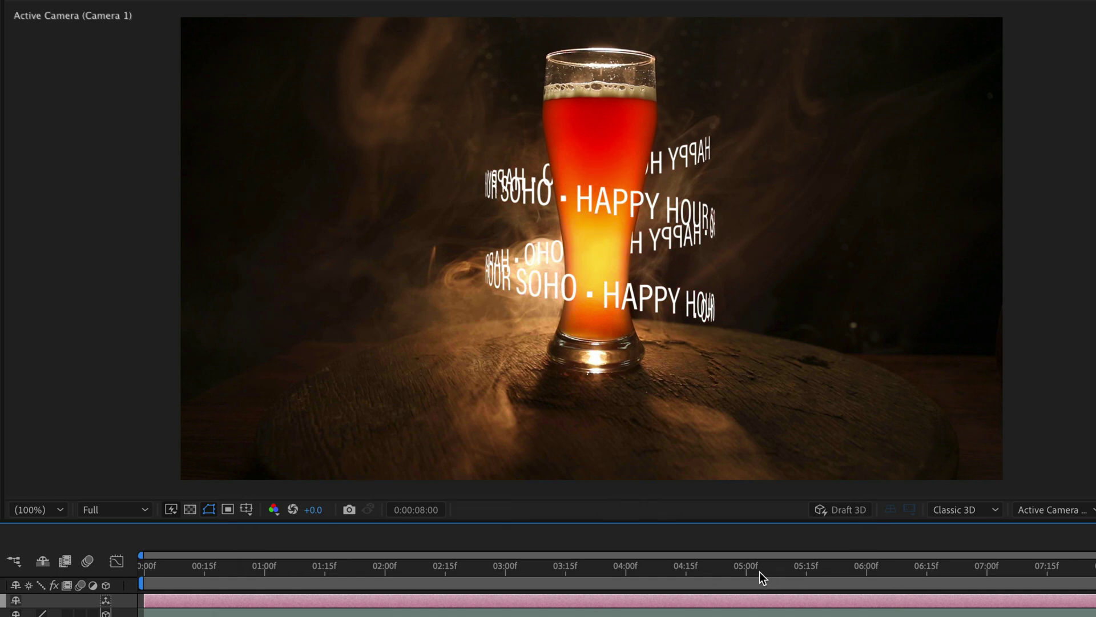
Step: Move the text's final 100% Range Selector Start keyframe from 5 s to about 7:15, then preview the spiral
left_click_drag(759, 571, 281, 568)
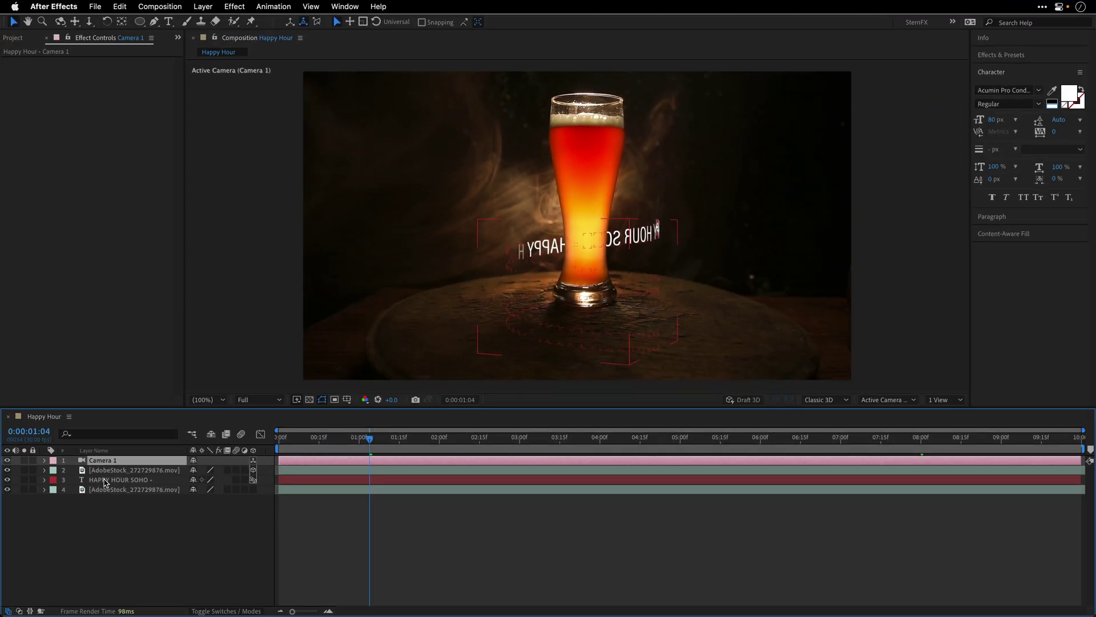
left_click(17, 538)
key("u")
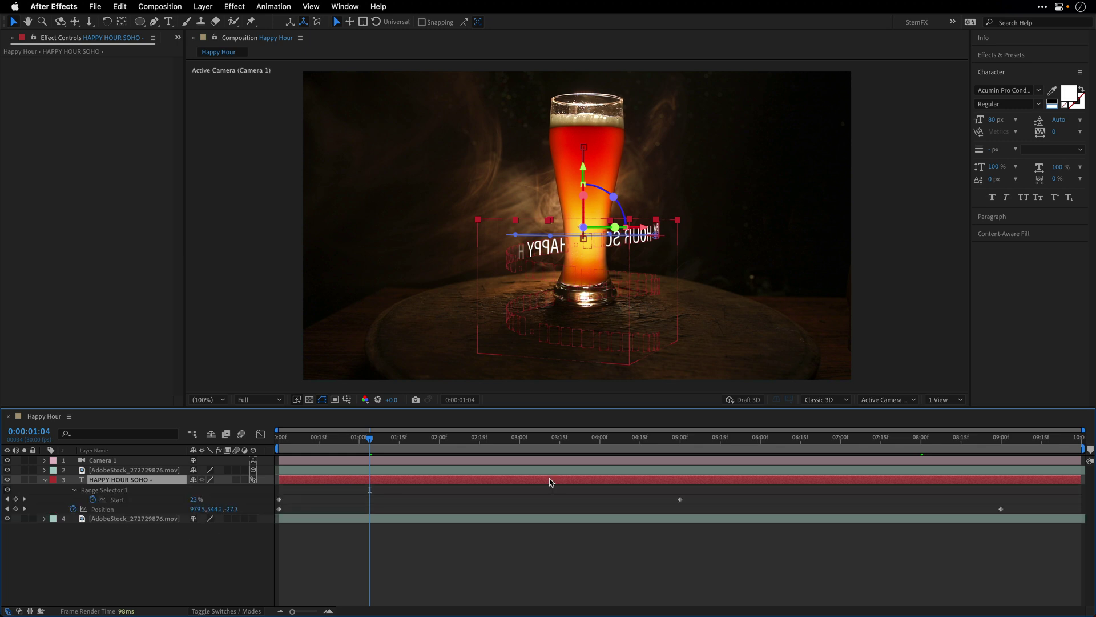
left_click_drag(680, 444, 827, 446)
left_click_drag(680, 500, 761, 500)
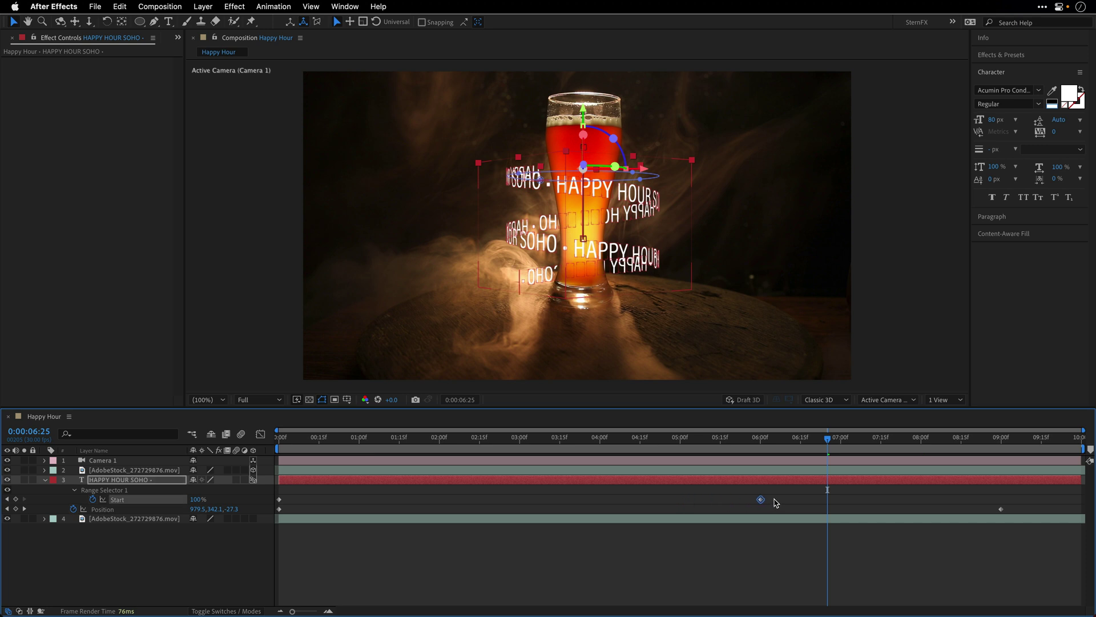
left_click_drag(851, 501, 869, 500)
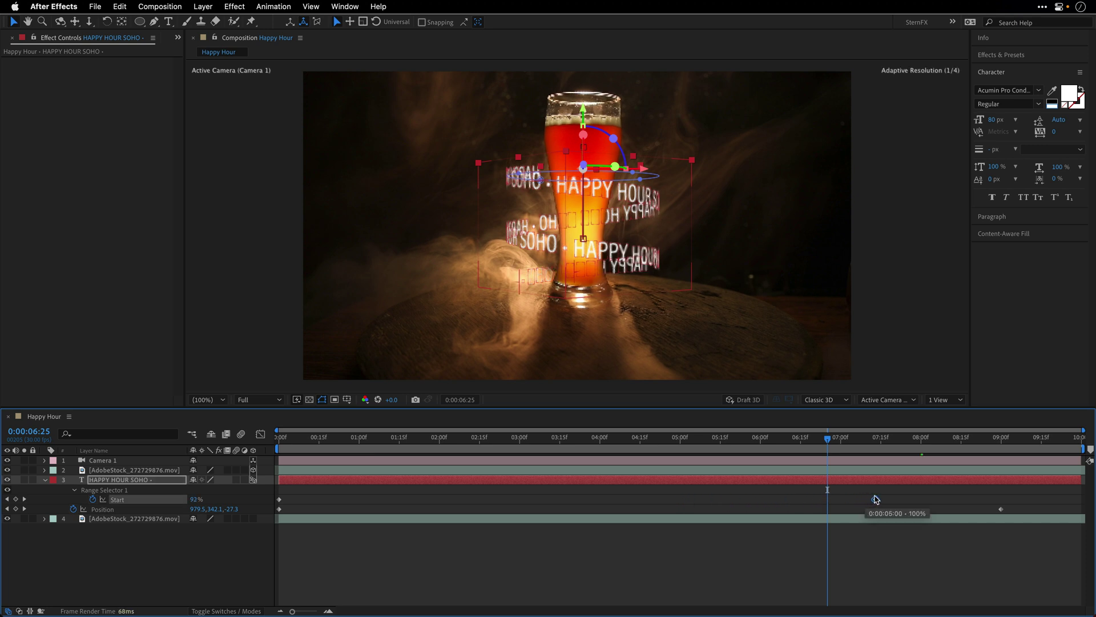
left_click(878, 438)
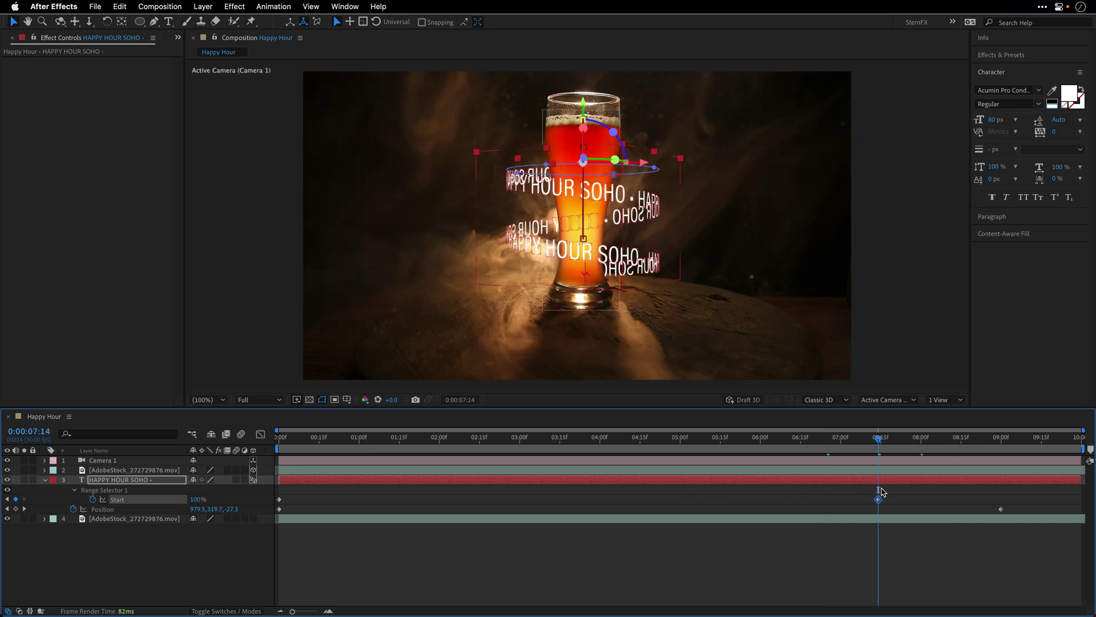
left_click_drag(880, 500, 882, 500)
left_click_drag(851, 440, 254, 449)
key("space")
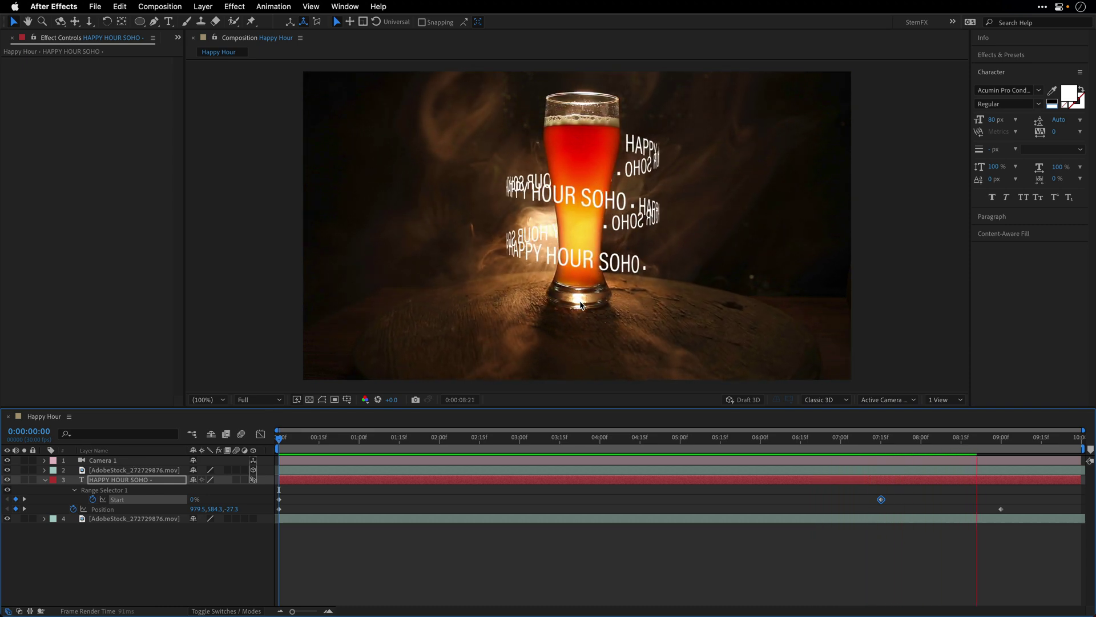
Step: In Camera 1's Camera Options, raise Blur Level from 100% to 239%
key("space")
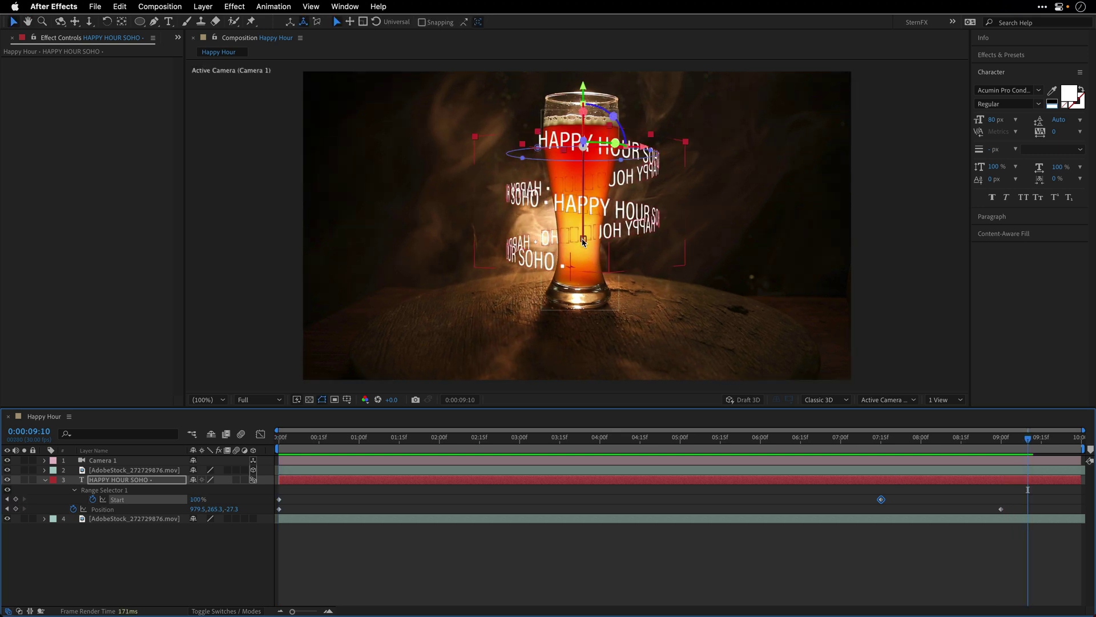
left_click(45, 481)
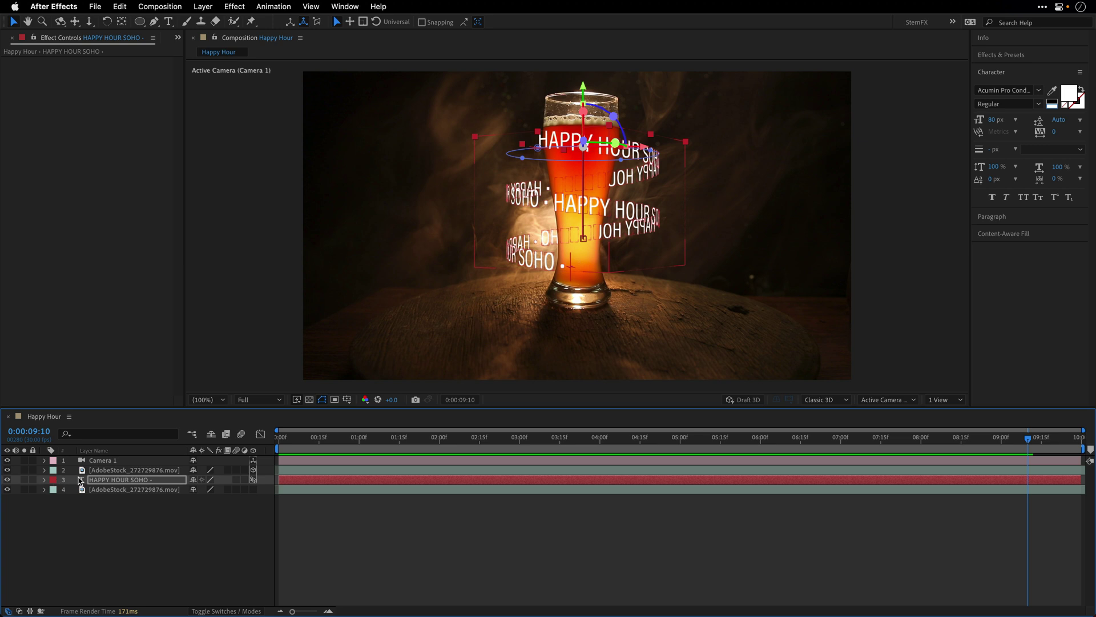
left_click(45, 461)
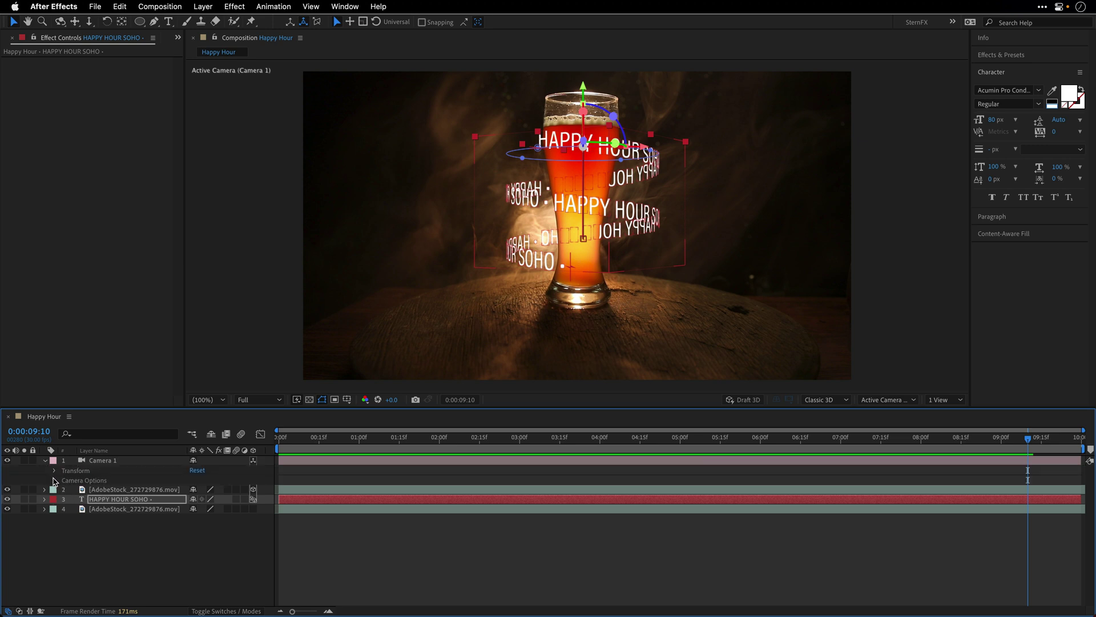
left_click(55, 480)
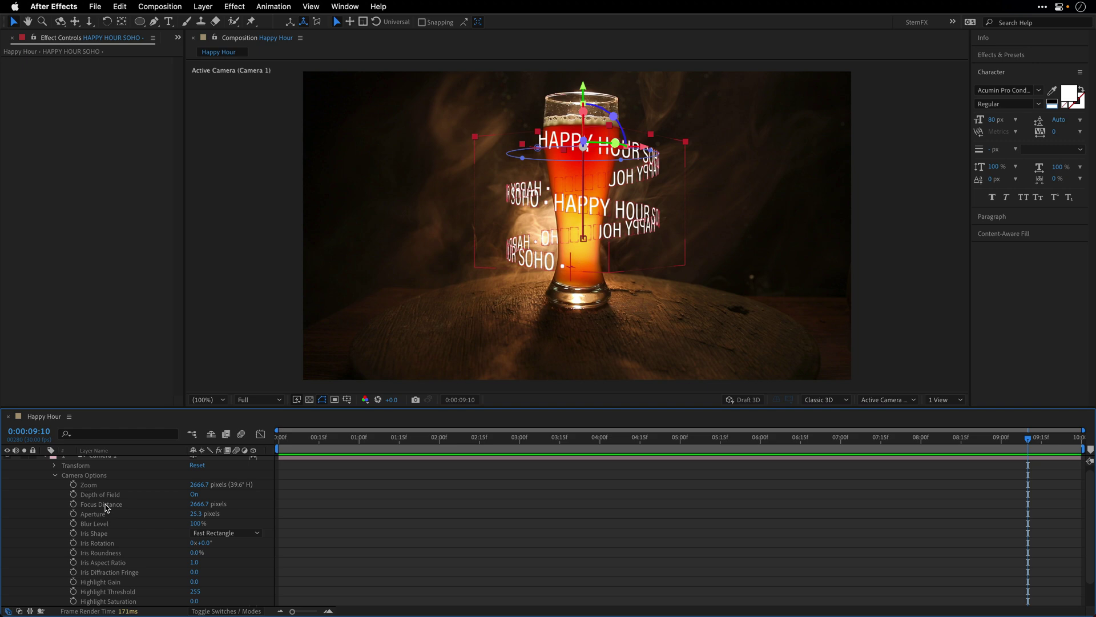
left_click_drag(197, 523, 244, 523)
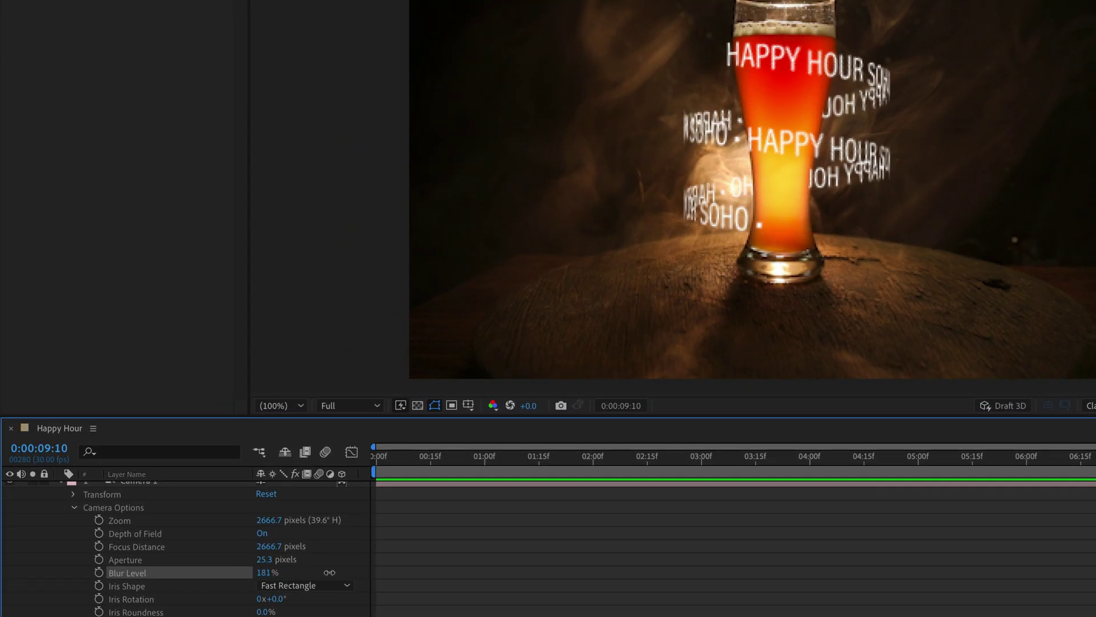
left_click_drag(329, 572, 369, 574)
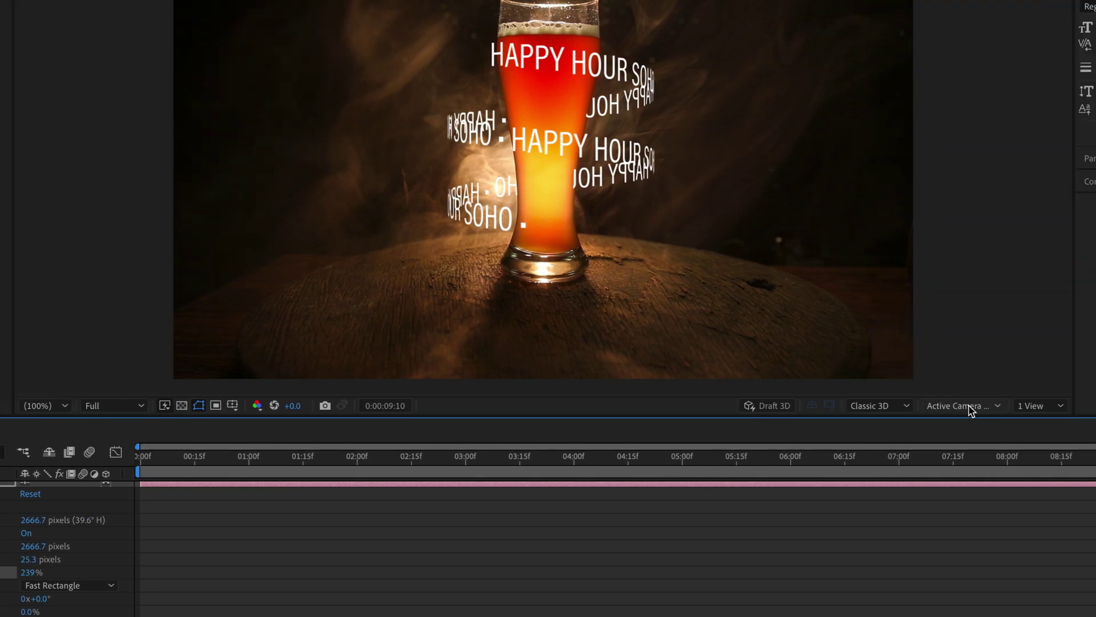
Step: Lower Camera 1's Focus Distance from 2666.7 to 2564.7 pixels, ending in the Camera 1 view
left_click(829, 406)
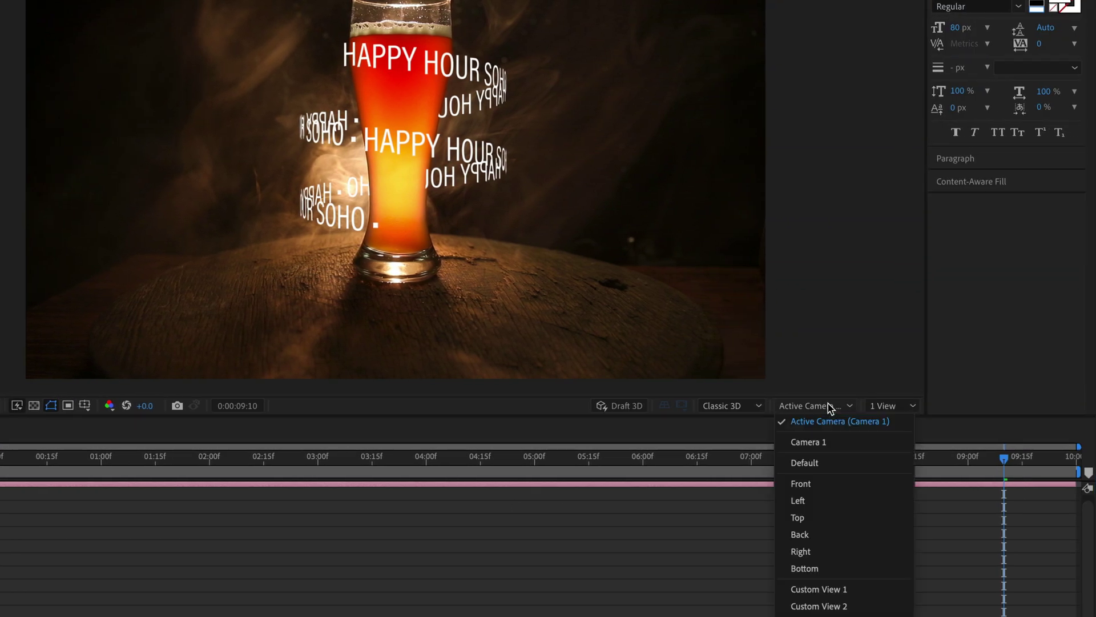
left_click(834, 589)
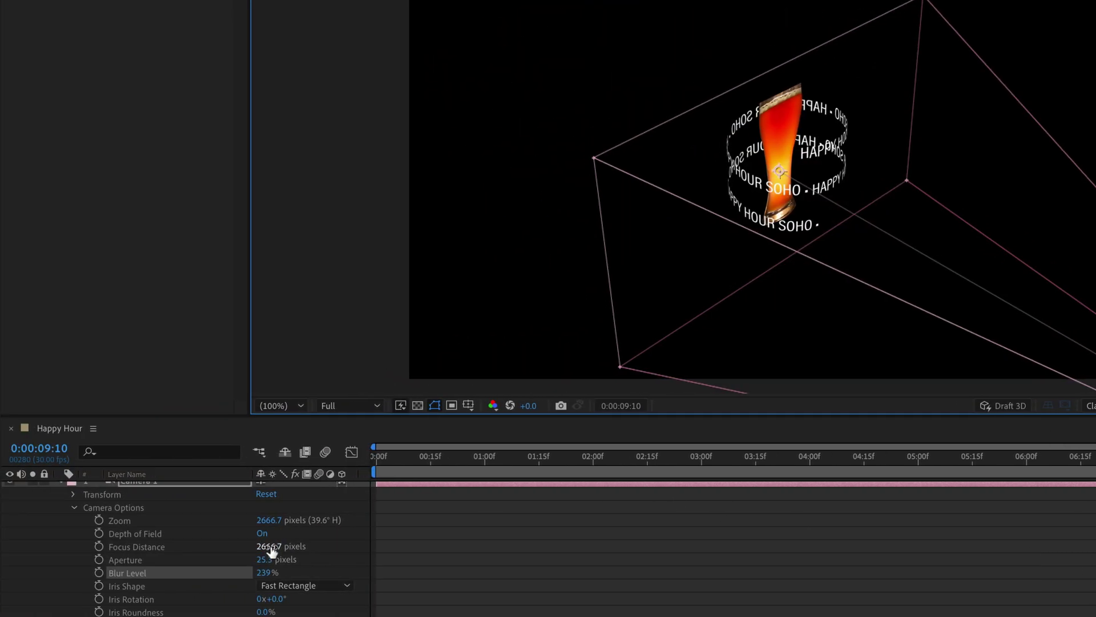
left_click_drag(275, 546, 188, 543)
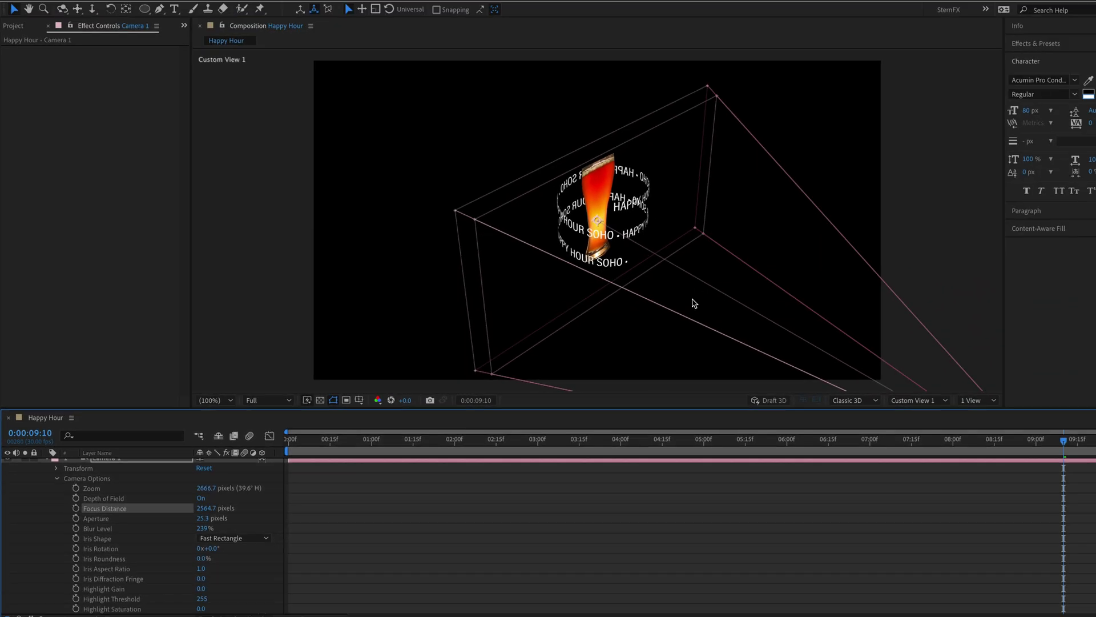
left_click(898, 400)
left_click(900, 412)
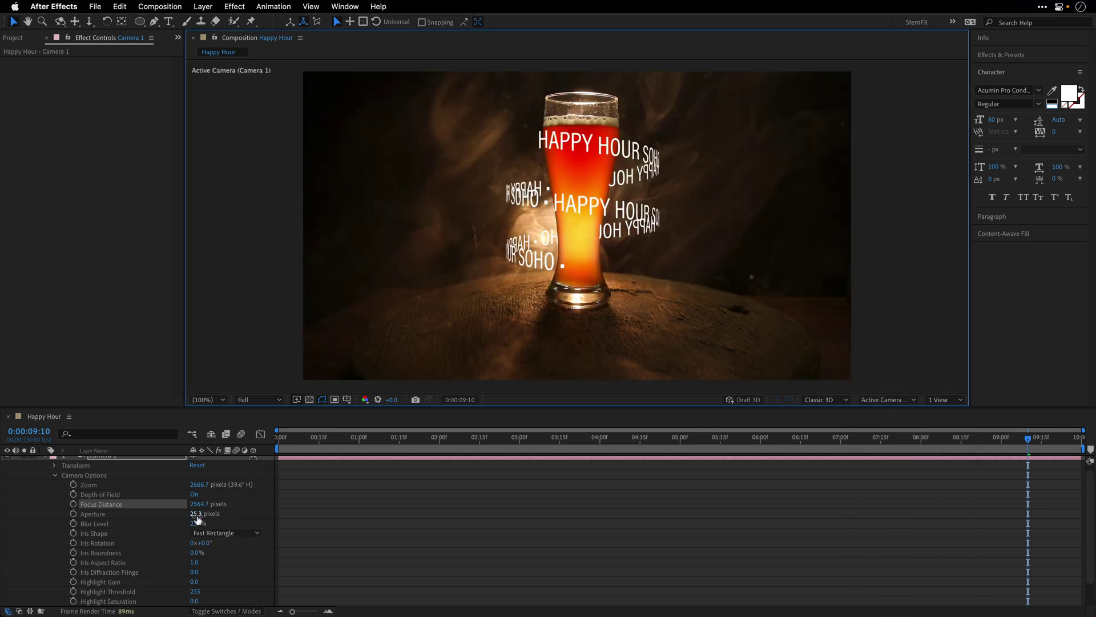
Step: Set Camera 1's Aperture to 91.3 pixels and Blur Level to 442%, then collapse the camera layer
left_click_drag(197, 518, 202, 515)
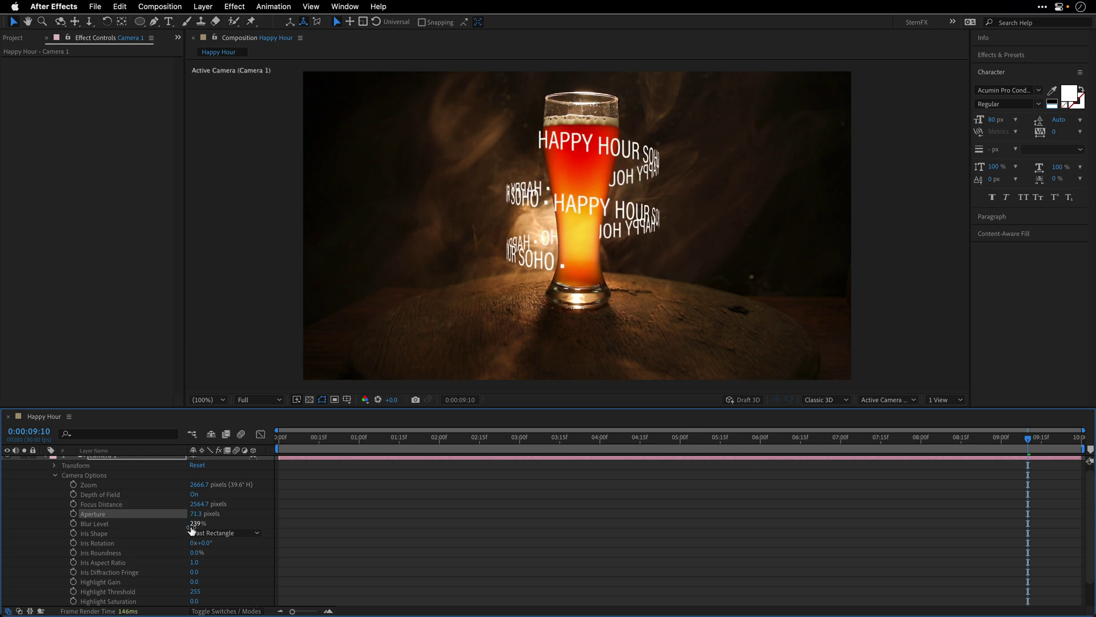
left_click_drag(192, 524, 210, 523)
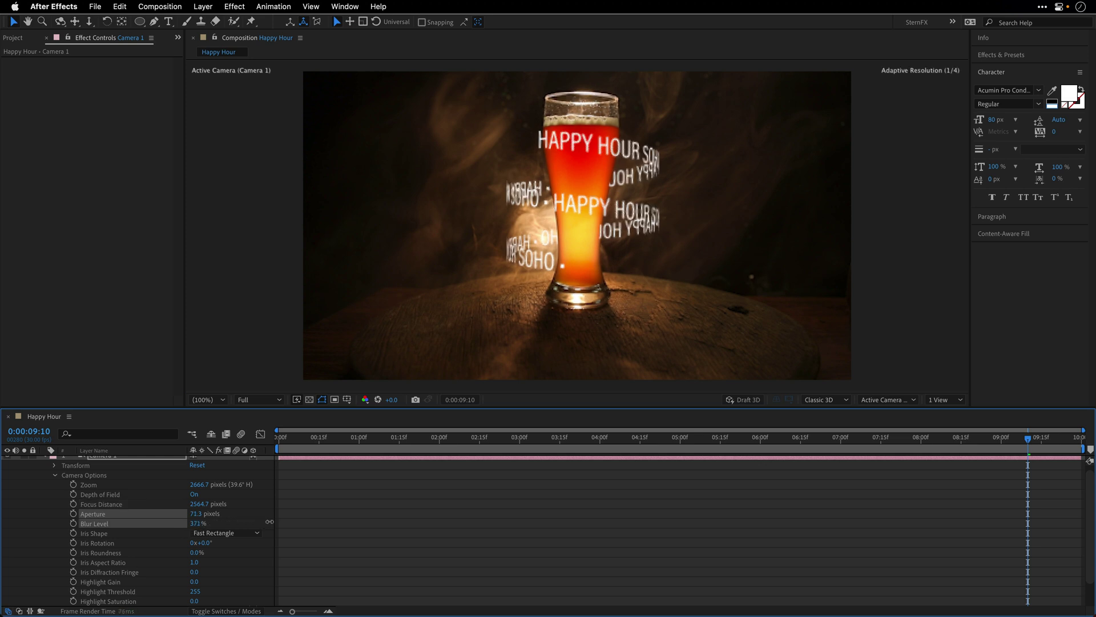
left_click_drag(286, 521, 274, 525)
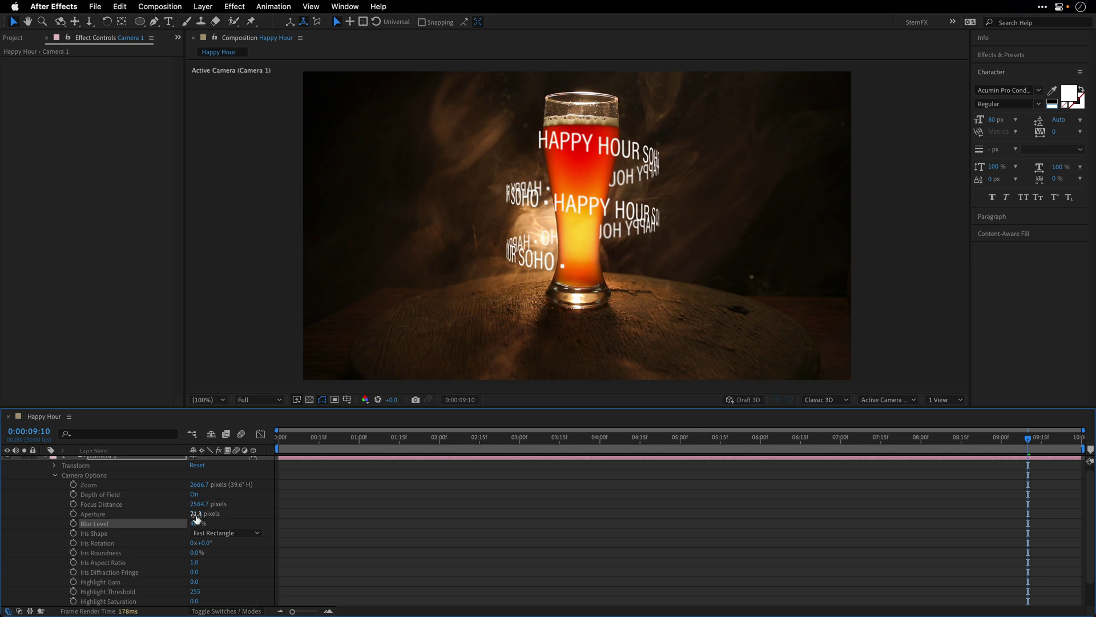
left_click_drag(195, 513, 216, 525)
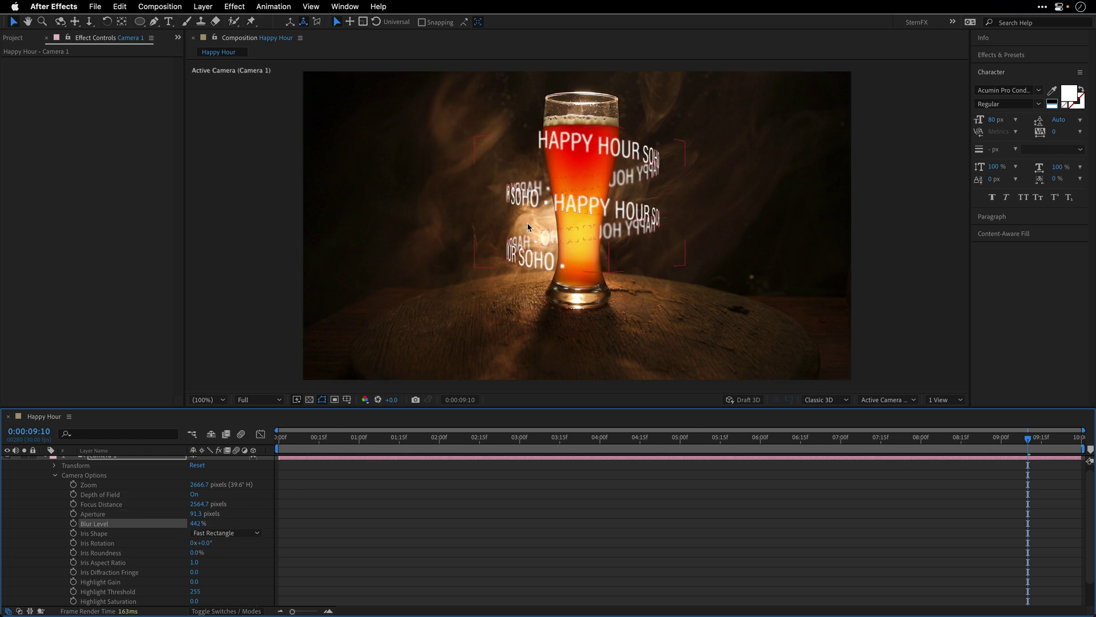
scroll(98, 510, "up", 1)
left_click(46, 460)
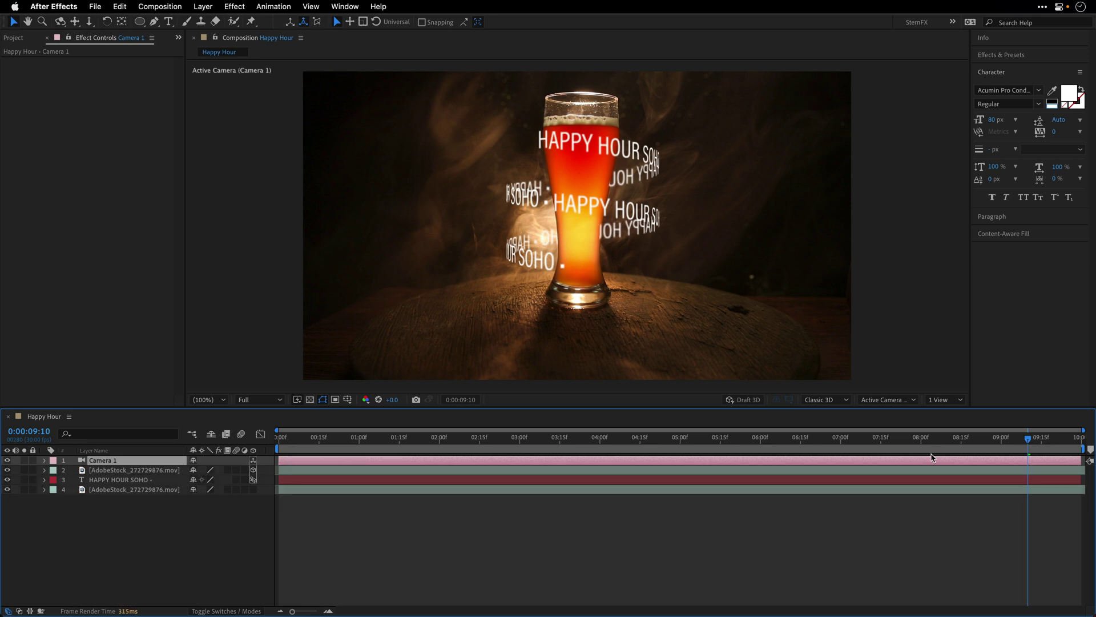
Step: Review the blurred text at earlier frames, then duplicate the AdobeStock_272729876.mov layer with Cmd+D
left_click(1026, 438)
left_click_drag(1007, 439, 781, 447)
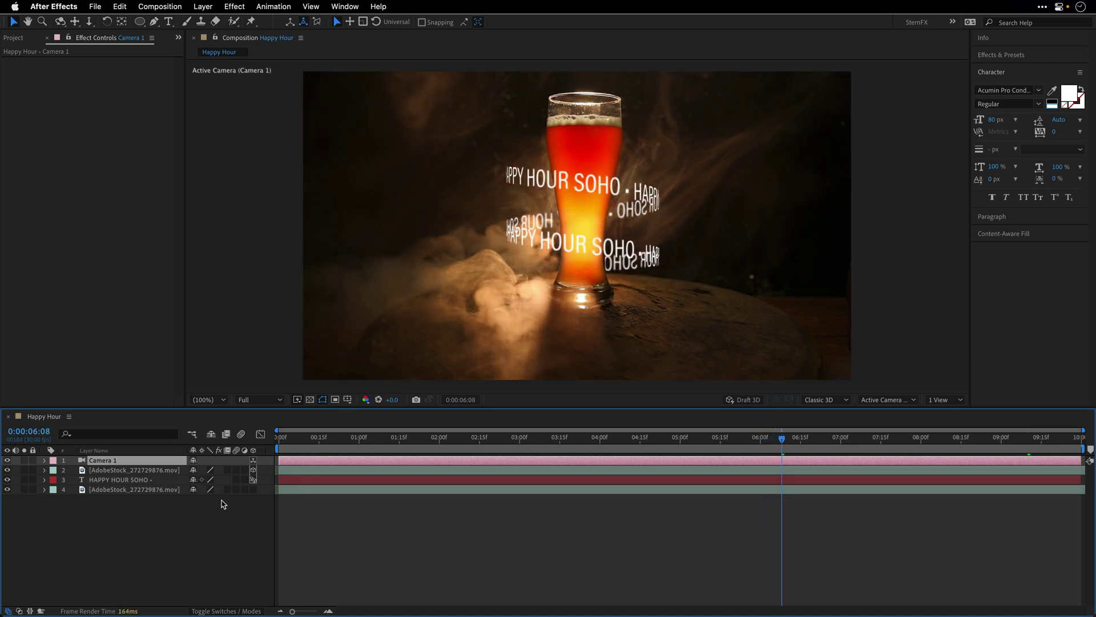
left_click(105, 490)
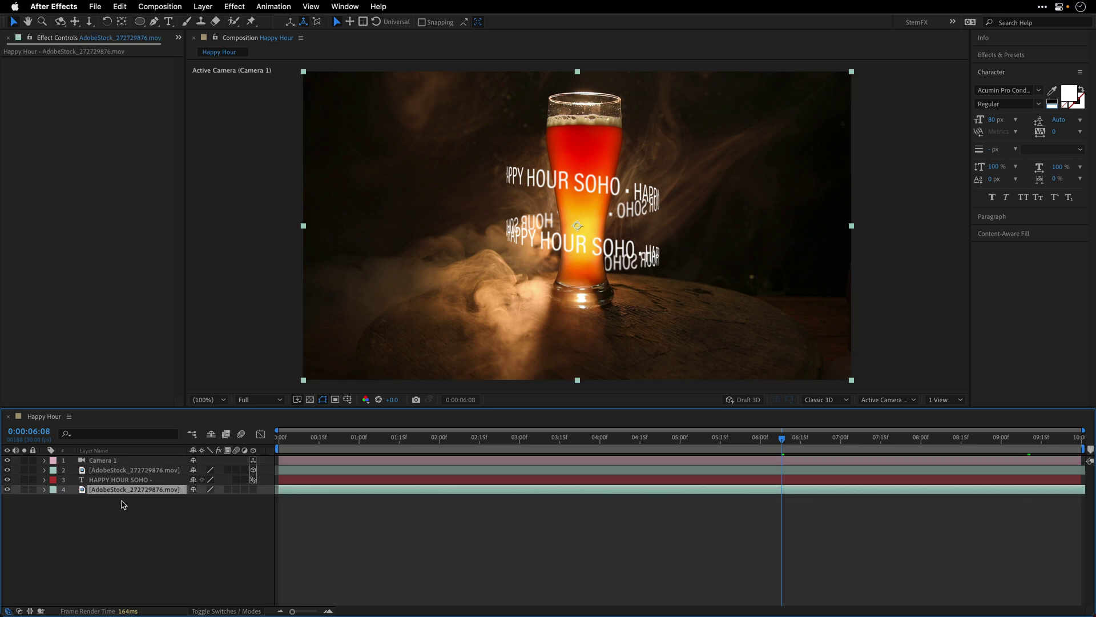
key("super+d")
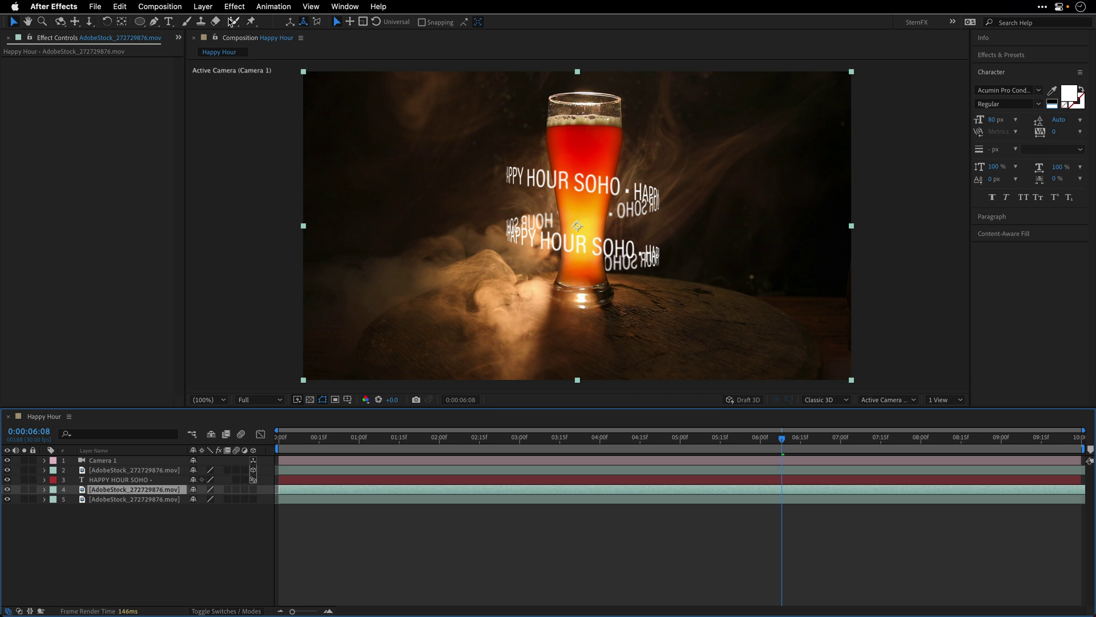
Step: Apply an Extract key to the soloed beer-clip copy with Black Point 100 and Black Softness 82
left_click(235, 6)
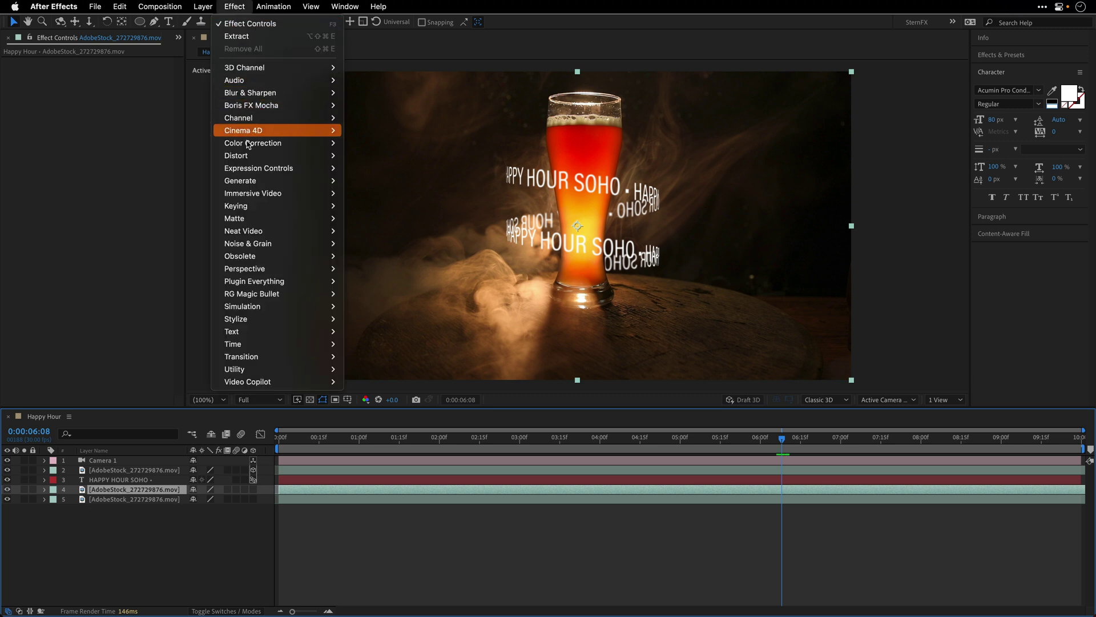
mouse_move(254, 207)
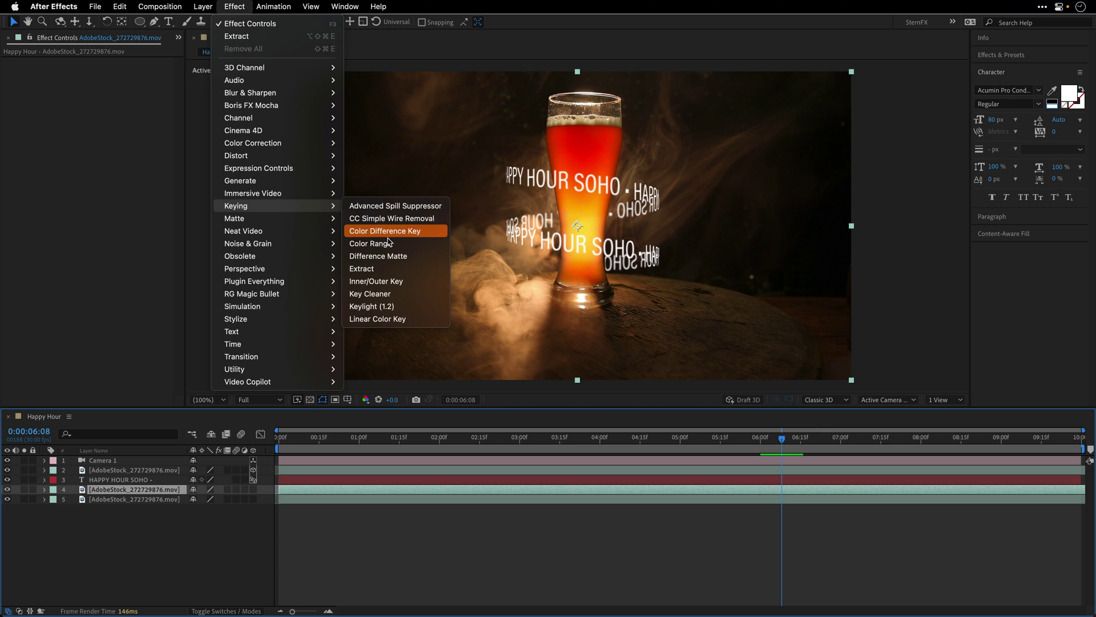
left_click(371, 268)
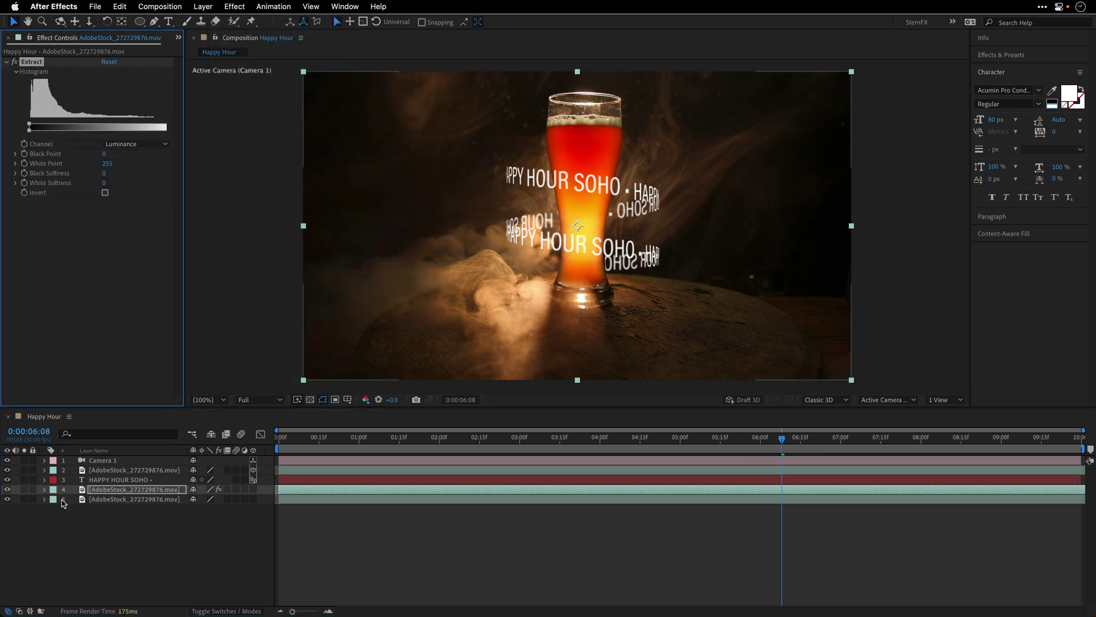
left_click(24, 489)
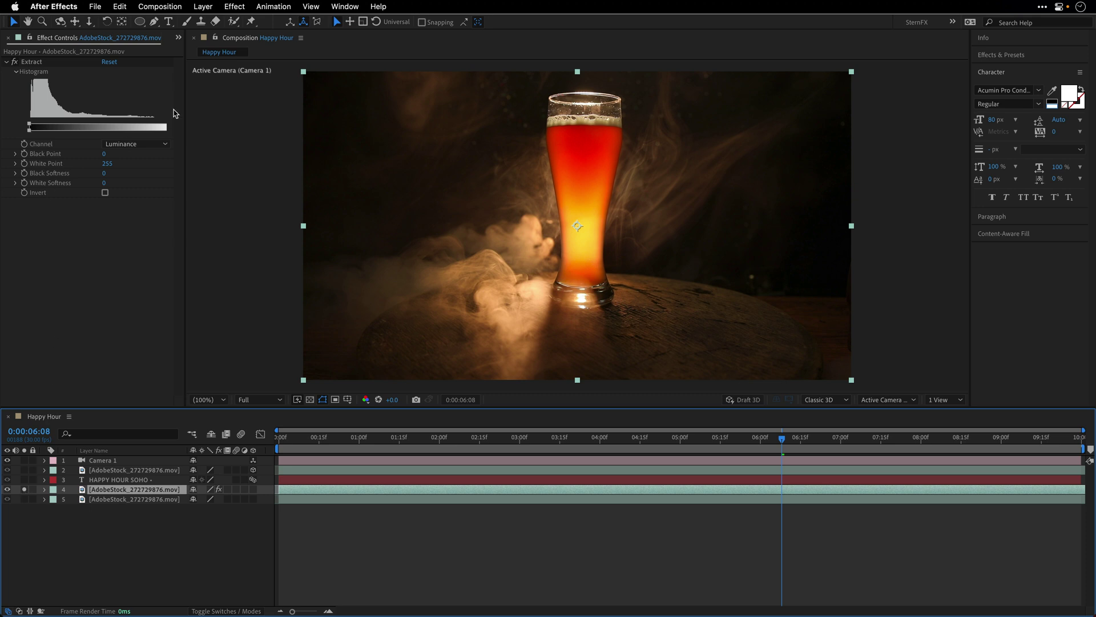
left_click_drag(187, 114, 208, 111)
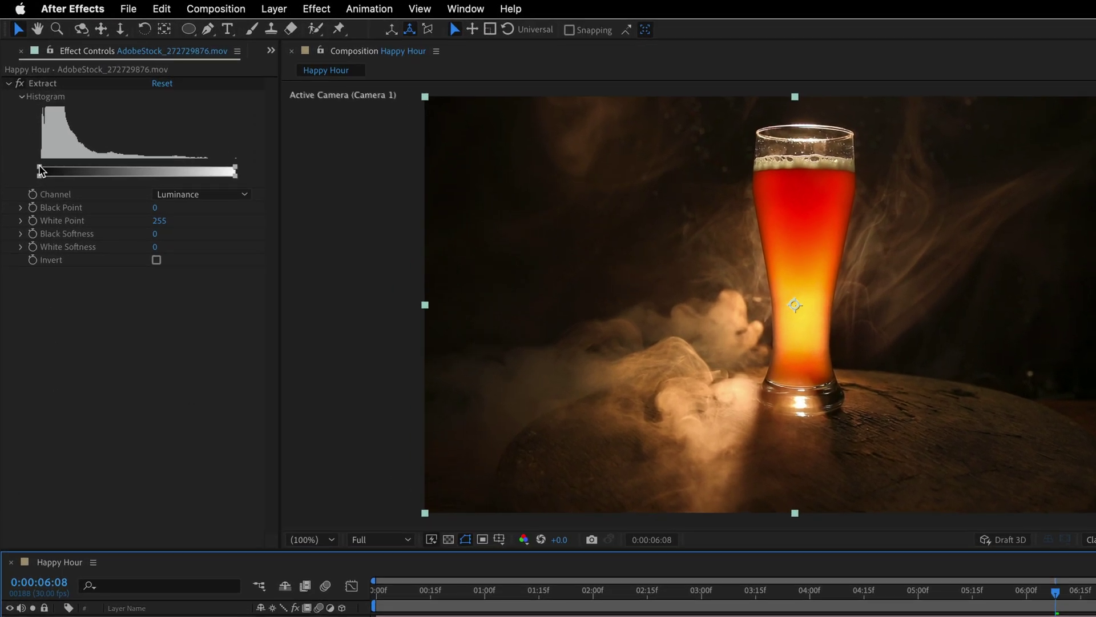
mouse_move(40, 170)
left_mouse_down()
mouse_move(118, 171)
mouse_move(53, 176)
left_mouse_up()
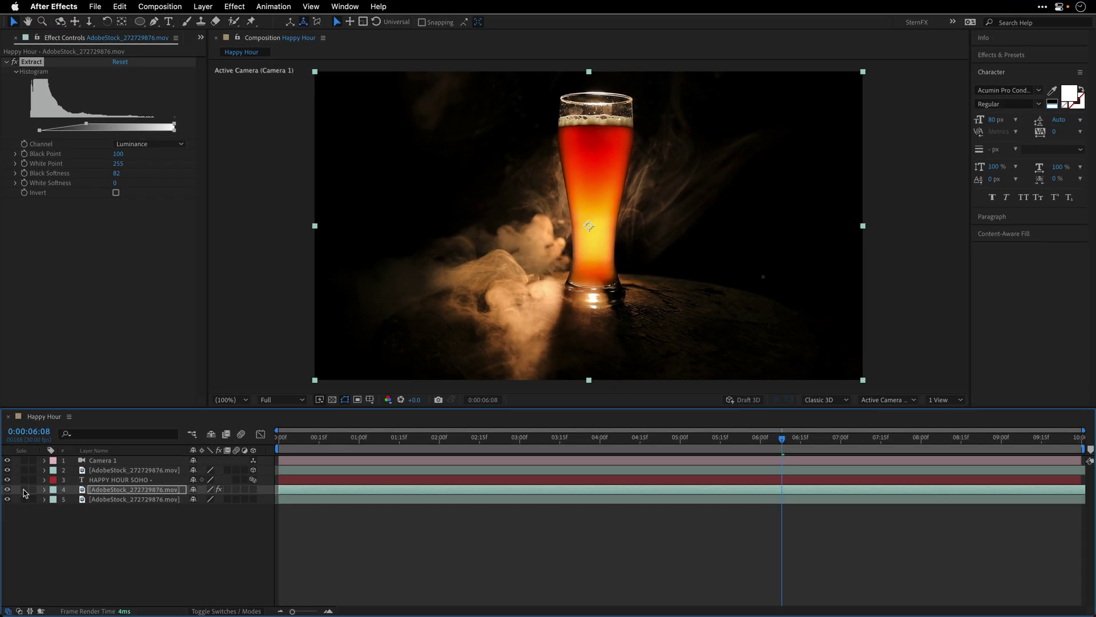
Step: Unsolo the keyed smoke copy, place it above the HAPPY HOUR SOHO text, make it 3D, and check an earlier frame
left_click(23, 490)
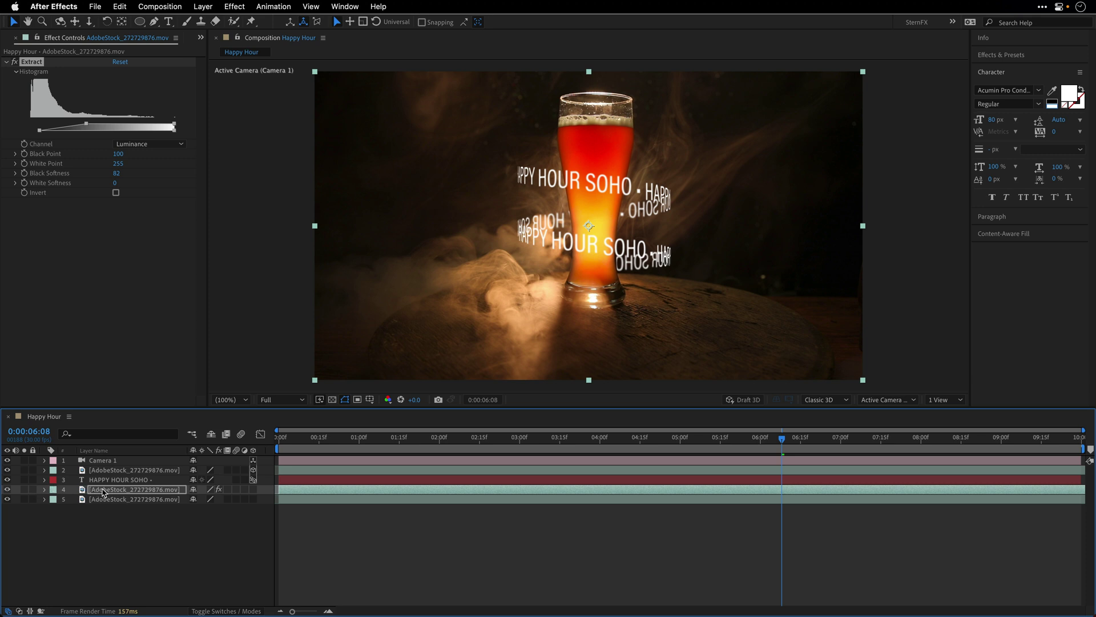
left_click_drag(105, 492, 111, 471)
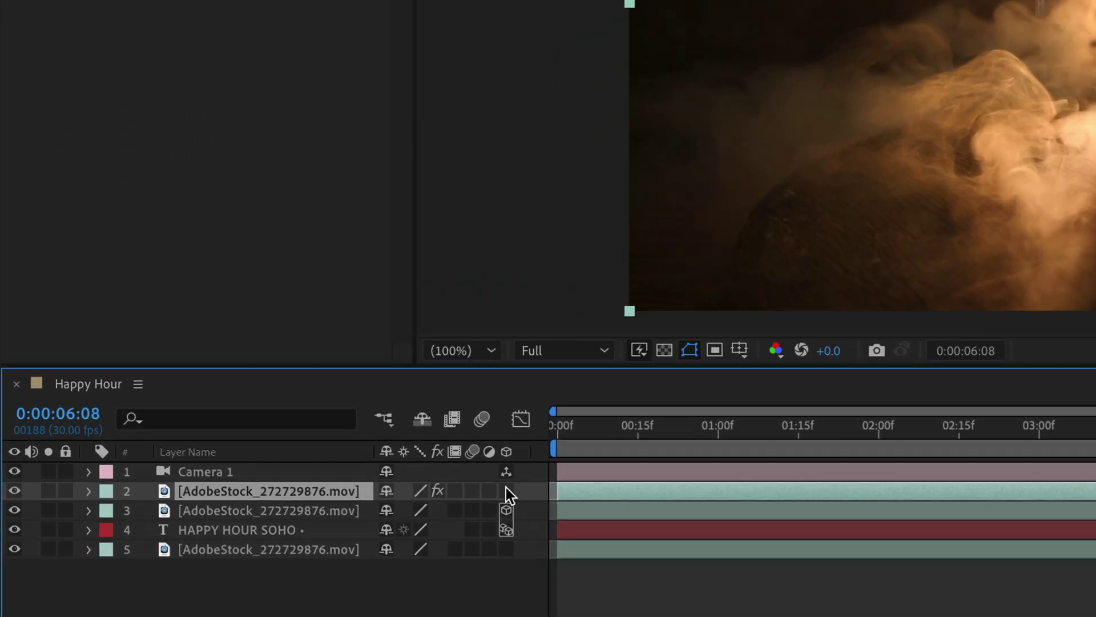
left_click(506, 491)
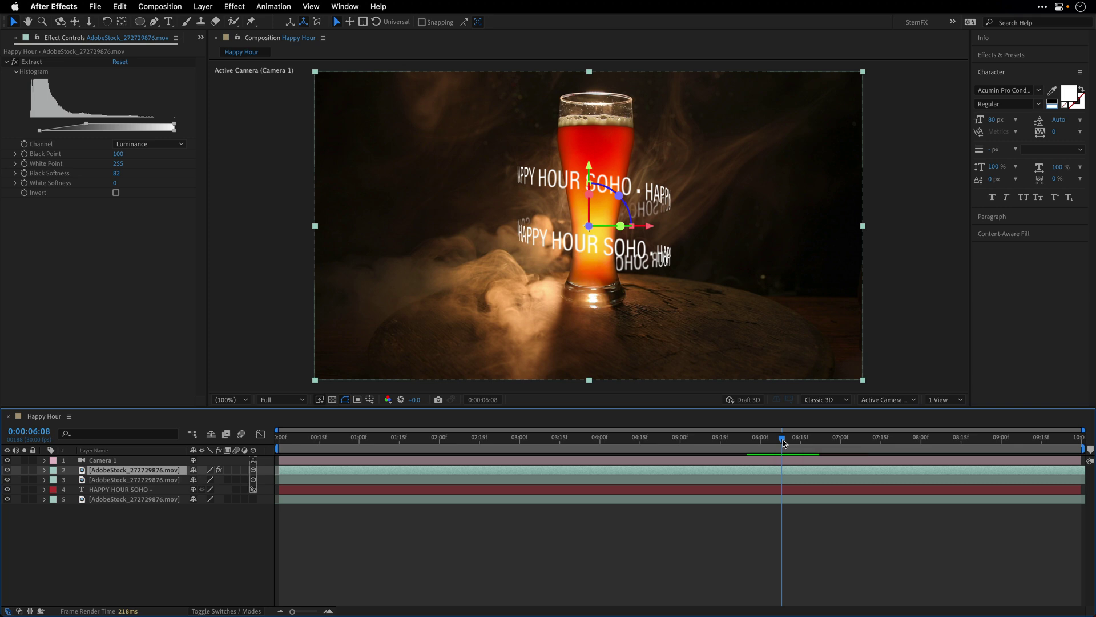
left_click_drag(783, 442, 850, 440)
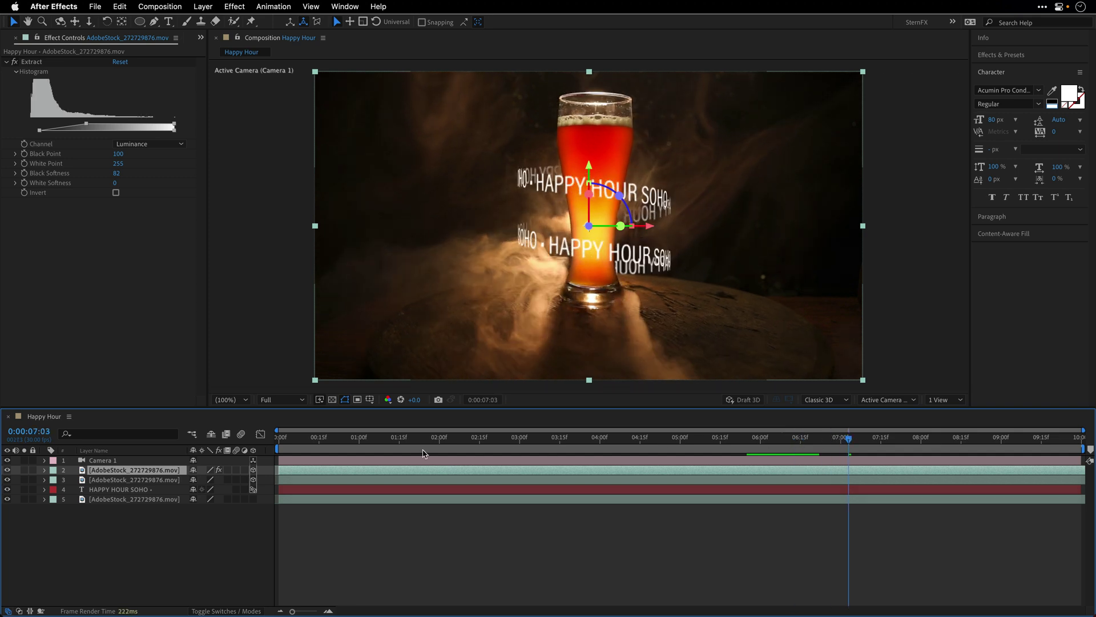
left_click(279, 443)
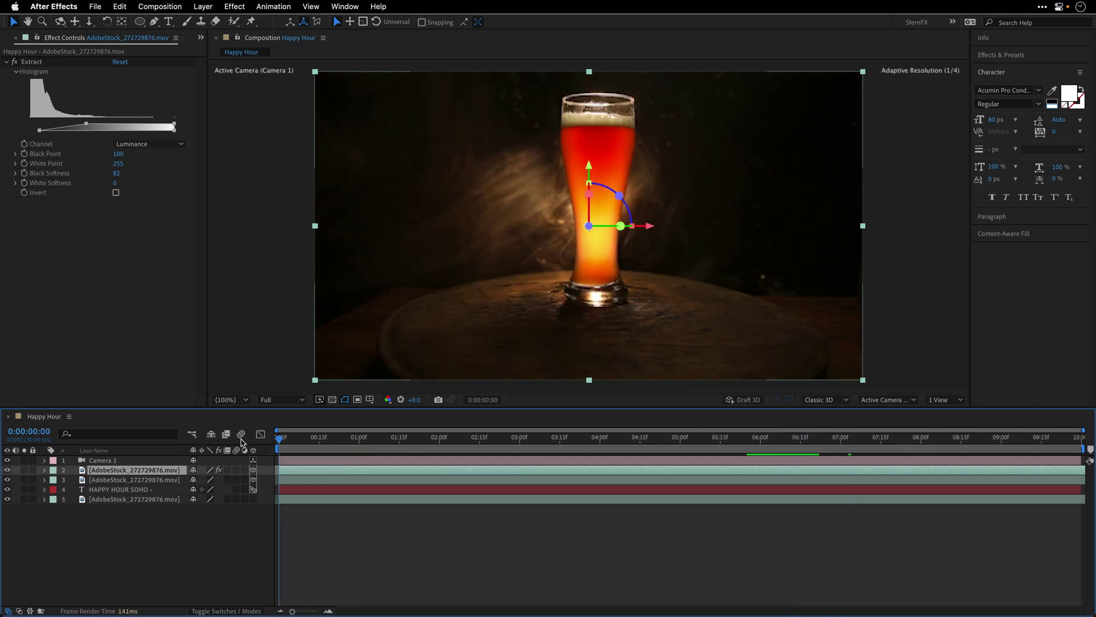
left_click(133, 547)
key("grave")
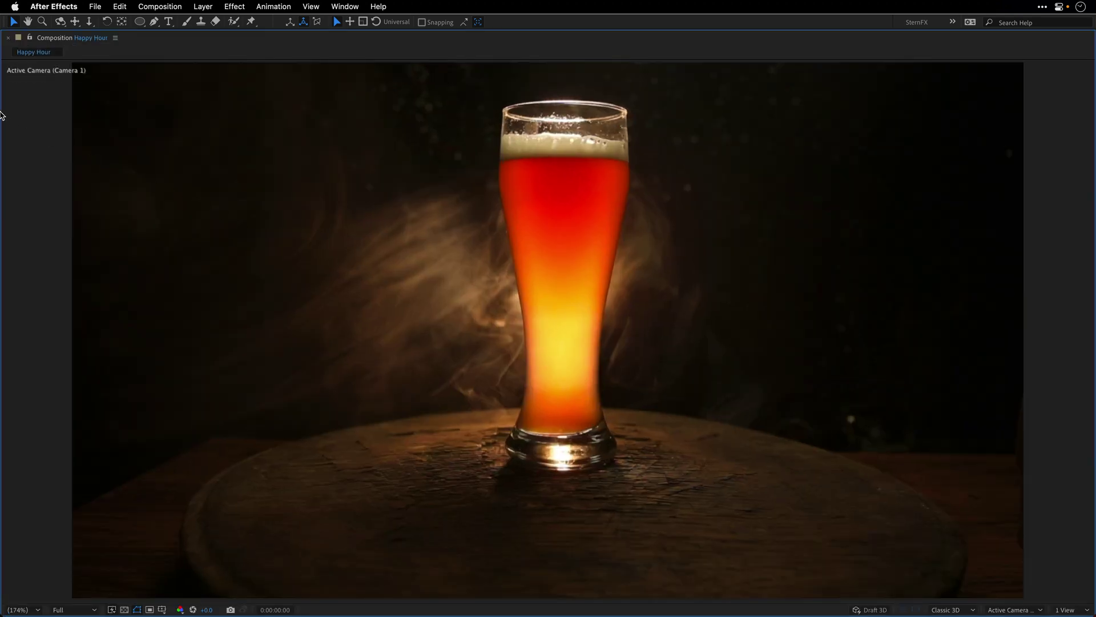
key("space")
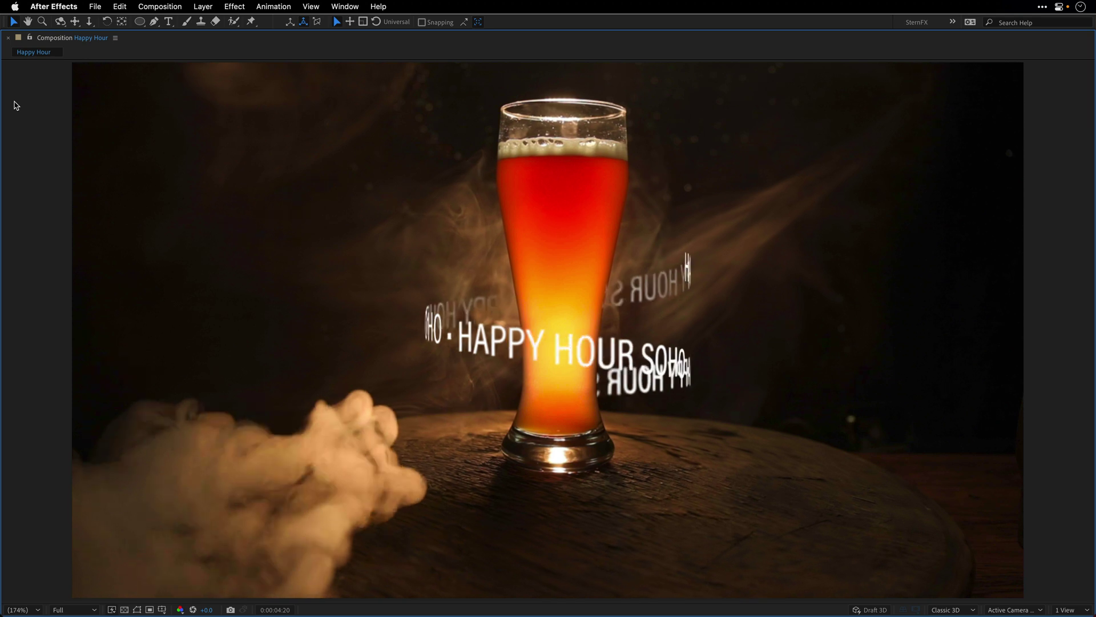
key("space")
key("grave")
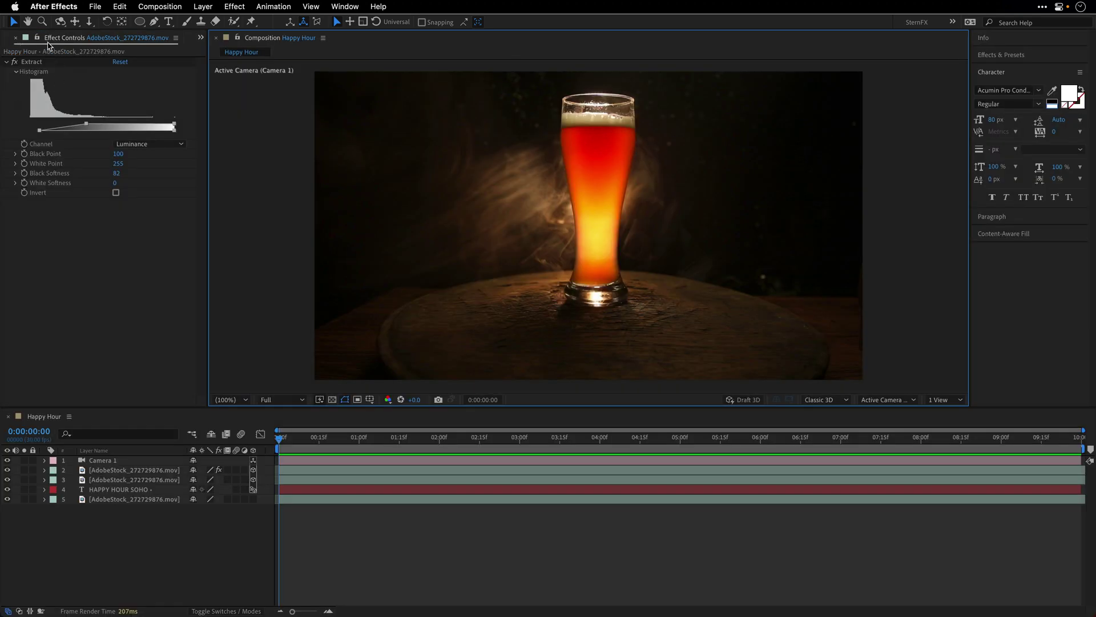
Step: Open the Apricot Branch comp and play its 'Apricots bloom' spiral full-frame from the first frame
left_click(201, 37)
left_click(229, 57)
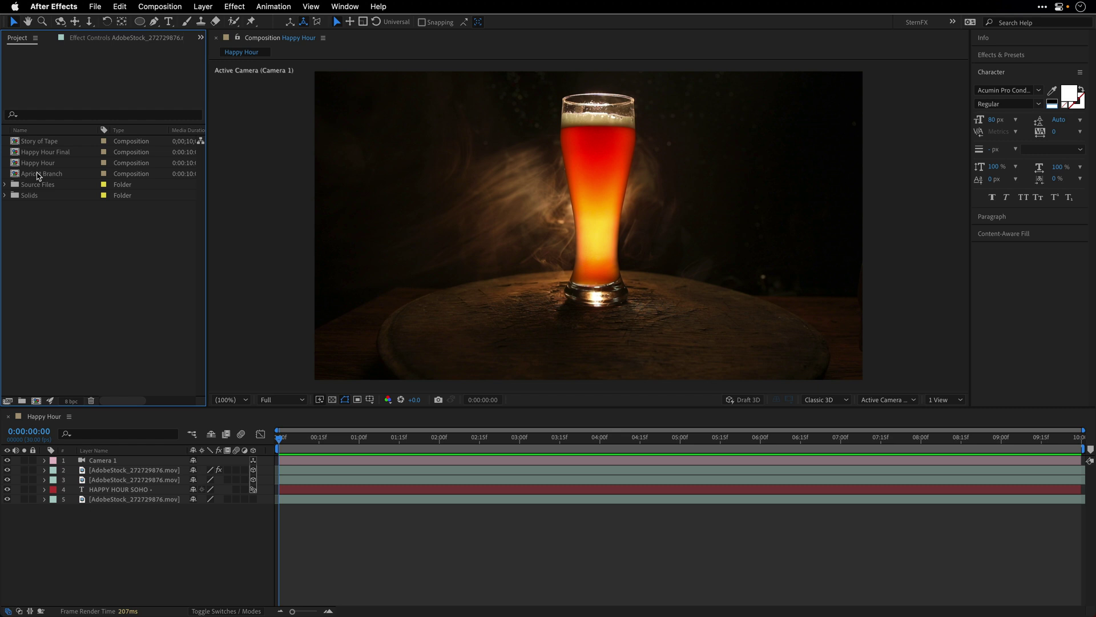
double_click(39, 174)
left_click(421, 451)
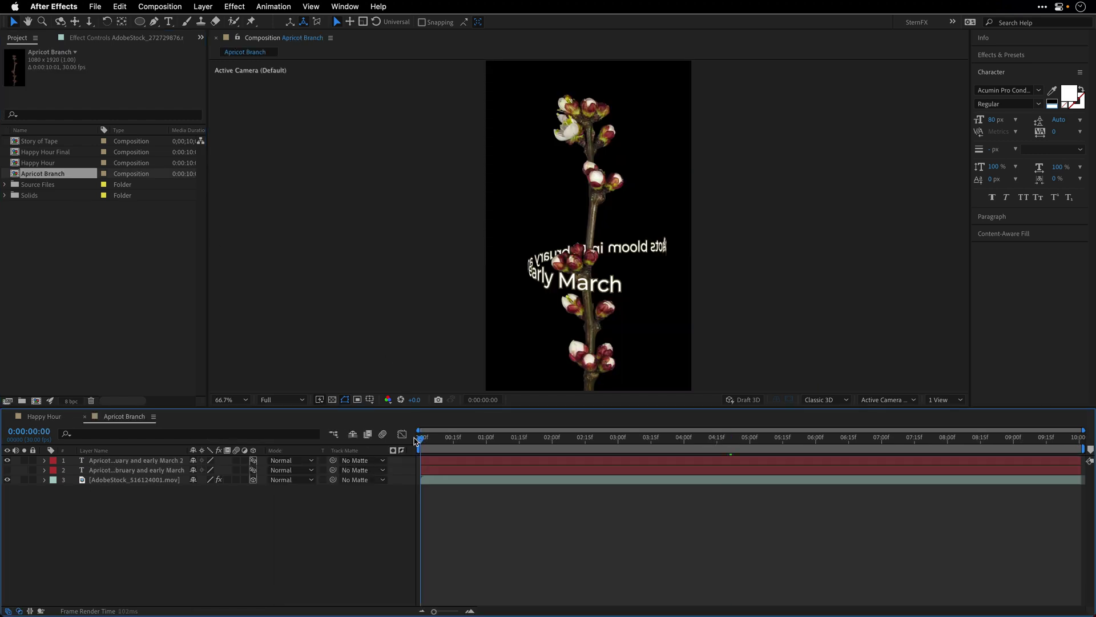
key("grave")
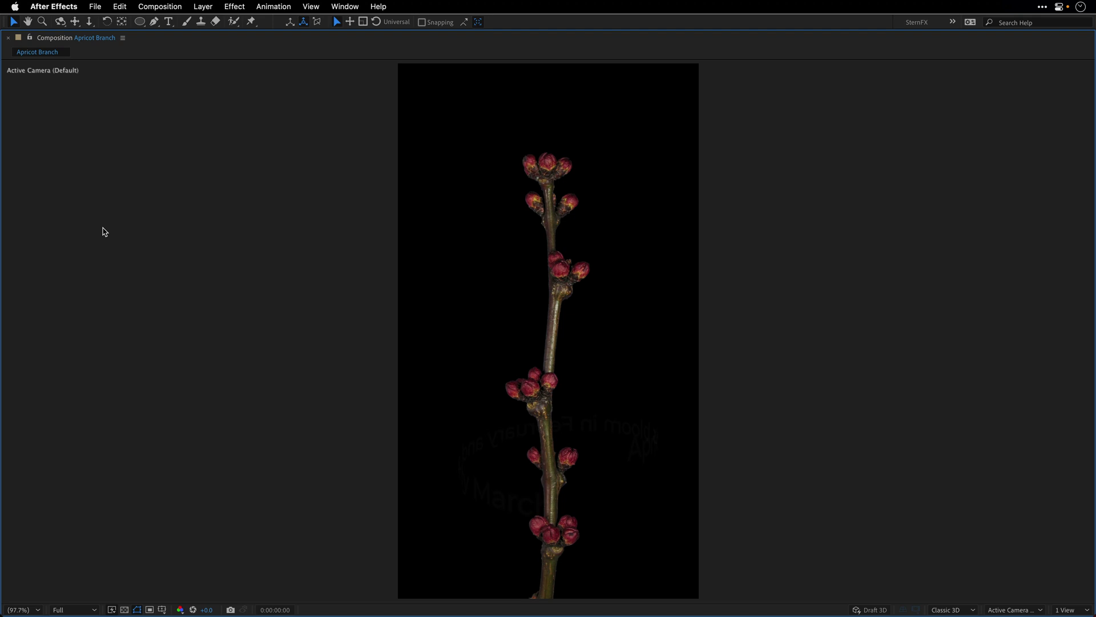
key("space")
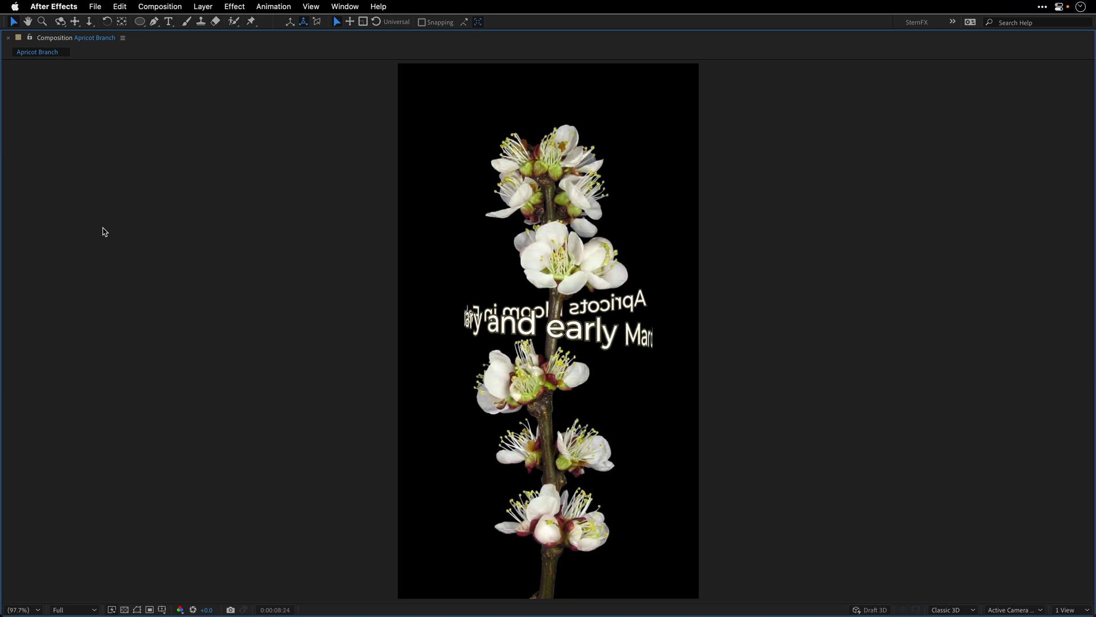
Step: Restore the workspace, open the Story of Tape comp, and preview its opening seconds
key("grave")
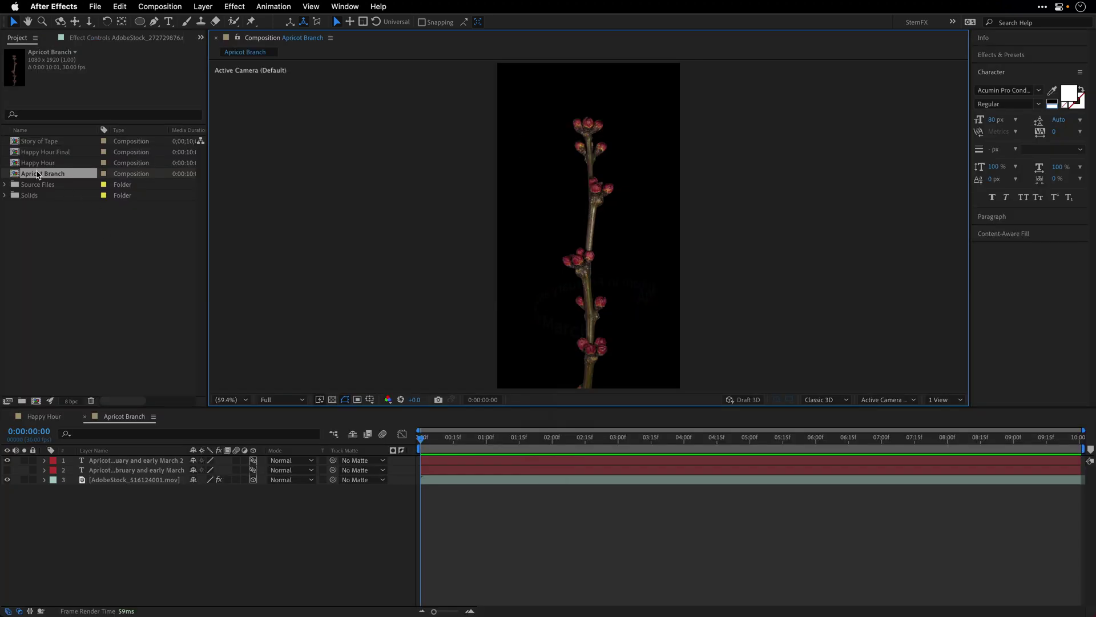
double_click(40, 141)
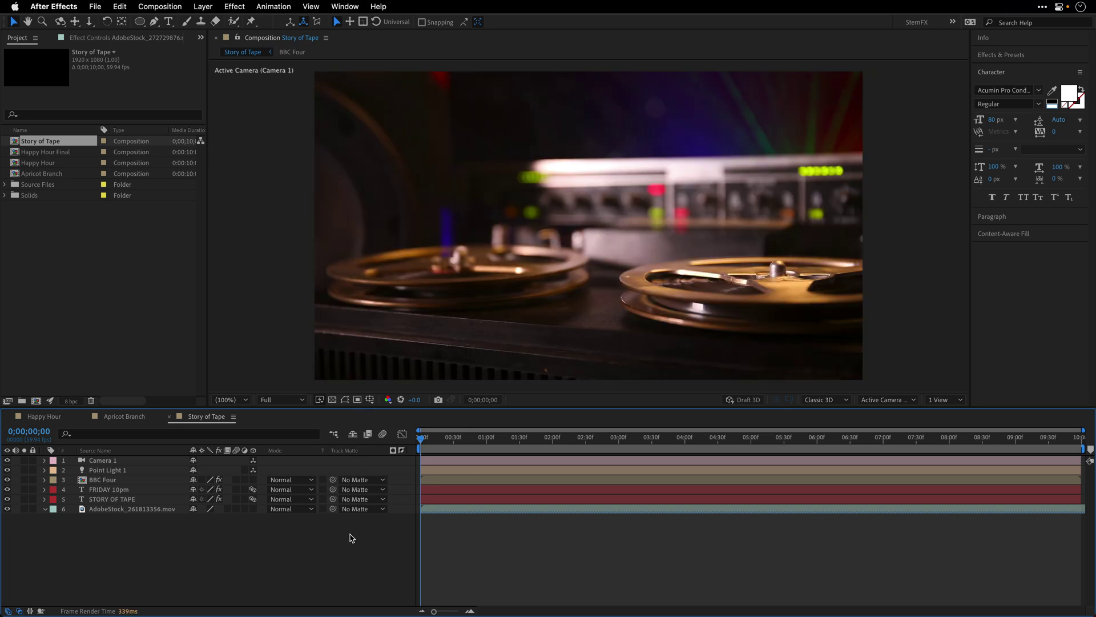
left_click_drag(1077, 440, 341, 449)
key("space")
Step: Show the BBC Four layer's Glow settings in Effect Controls at the frame where BBC FOUR appears
left_click(109, 481)
left_click(100, 39)
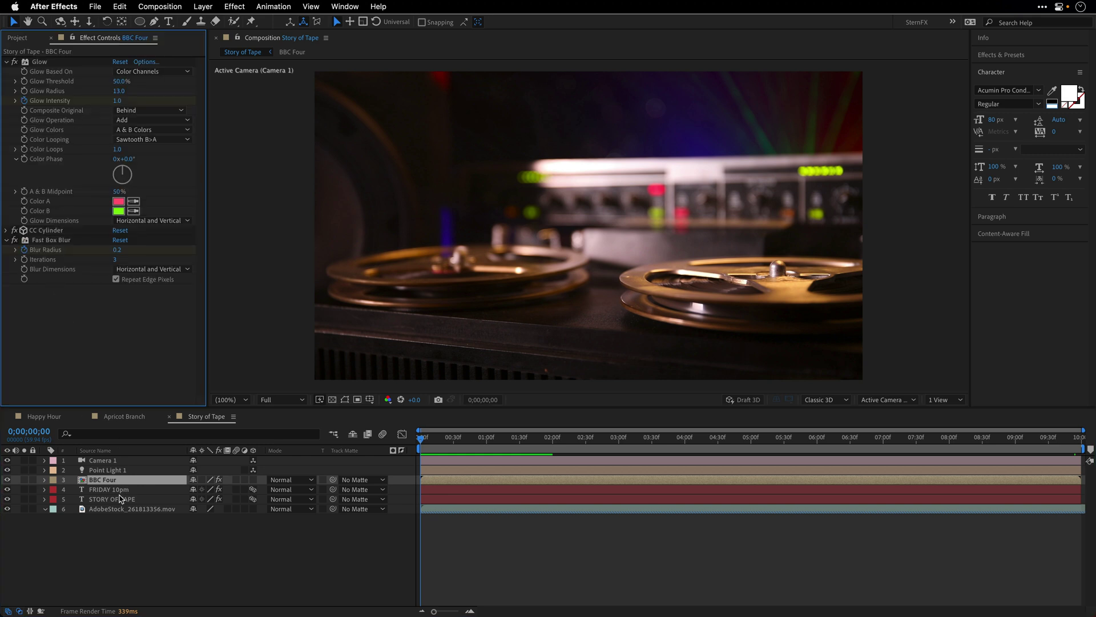
left_click(749, 445)
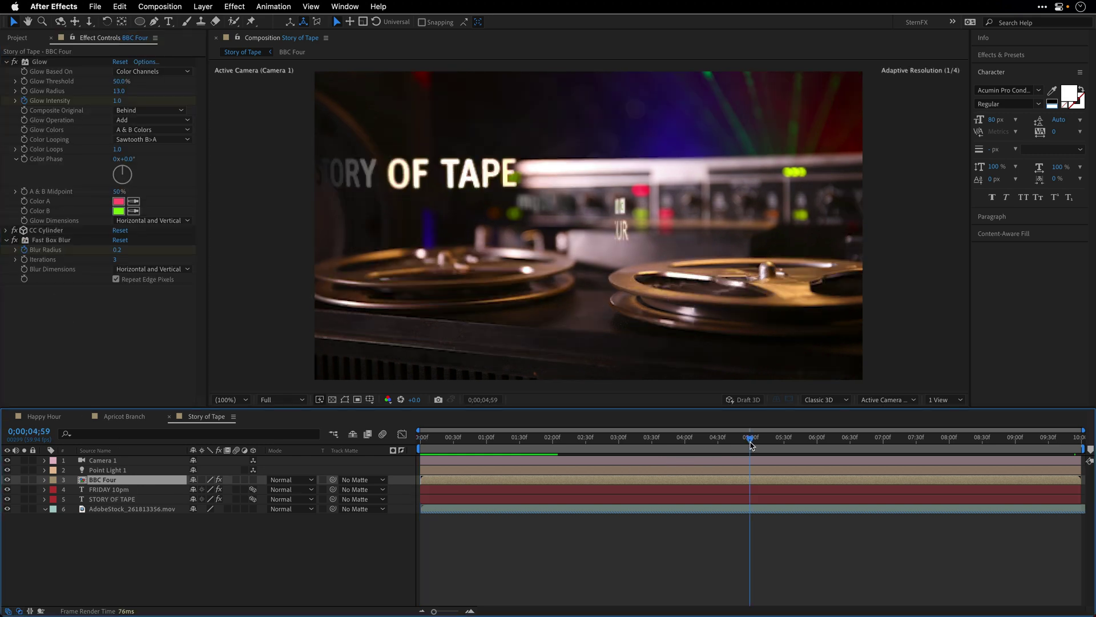
left_click_drag(750, 444, 636, 447)
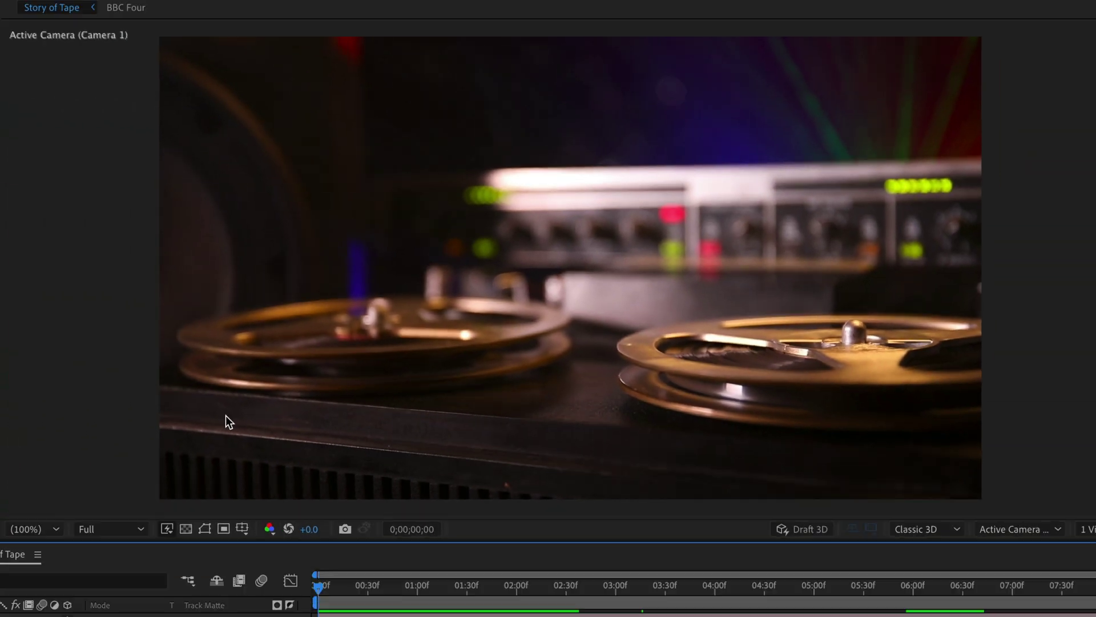
Step: Maximize the viewer and play the STORY OF TAPE title rising above the reels
key("grave")
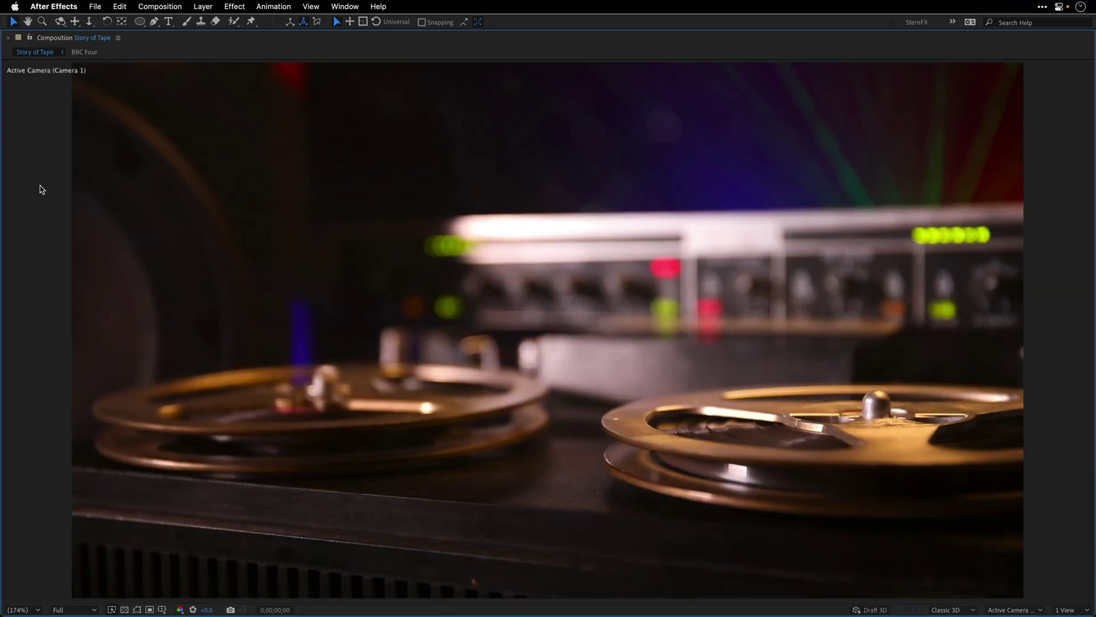
key("space")
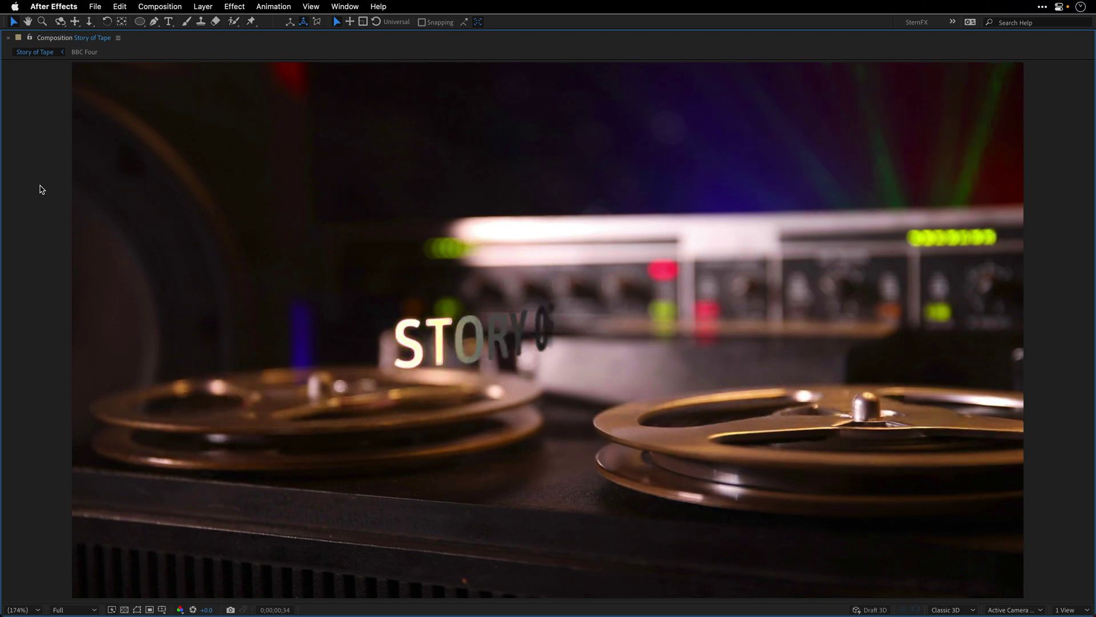